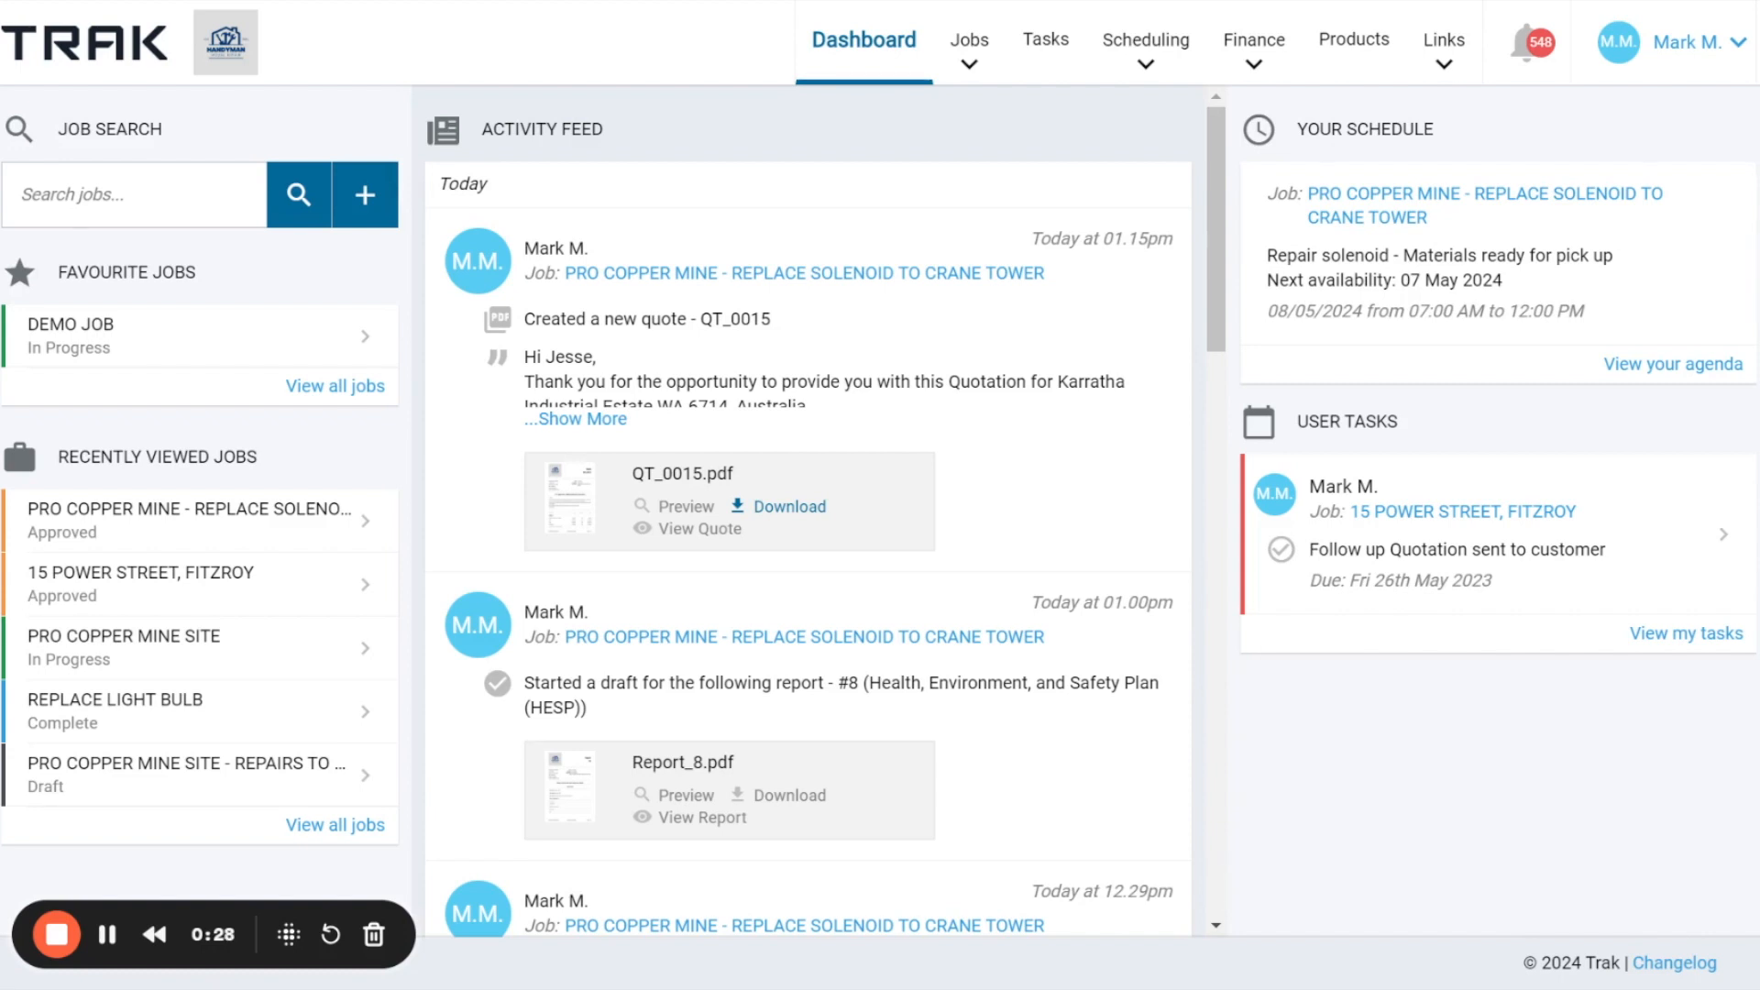
Go to the Quote Templates list in the company's template settings.
click(1707, 50)
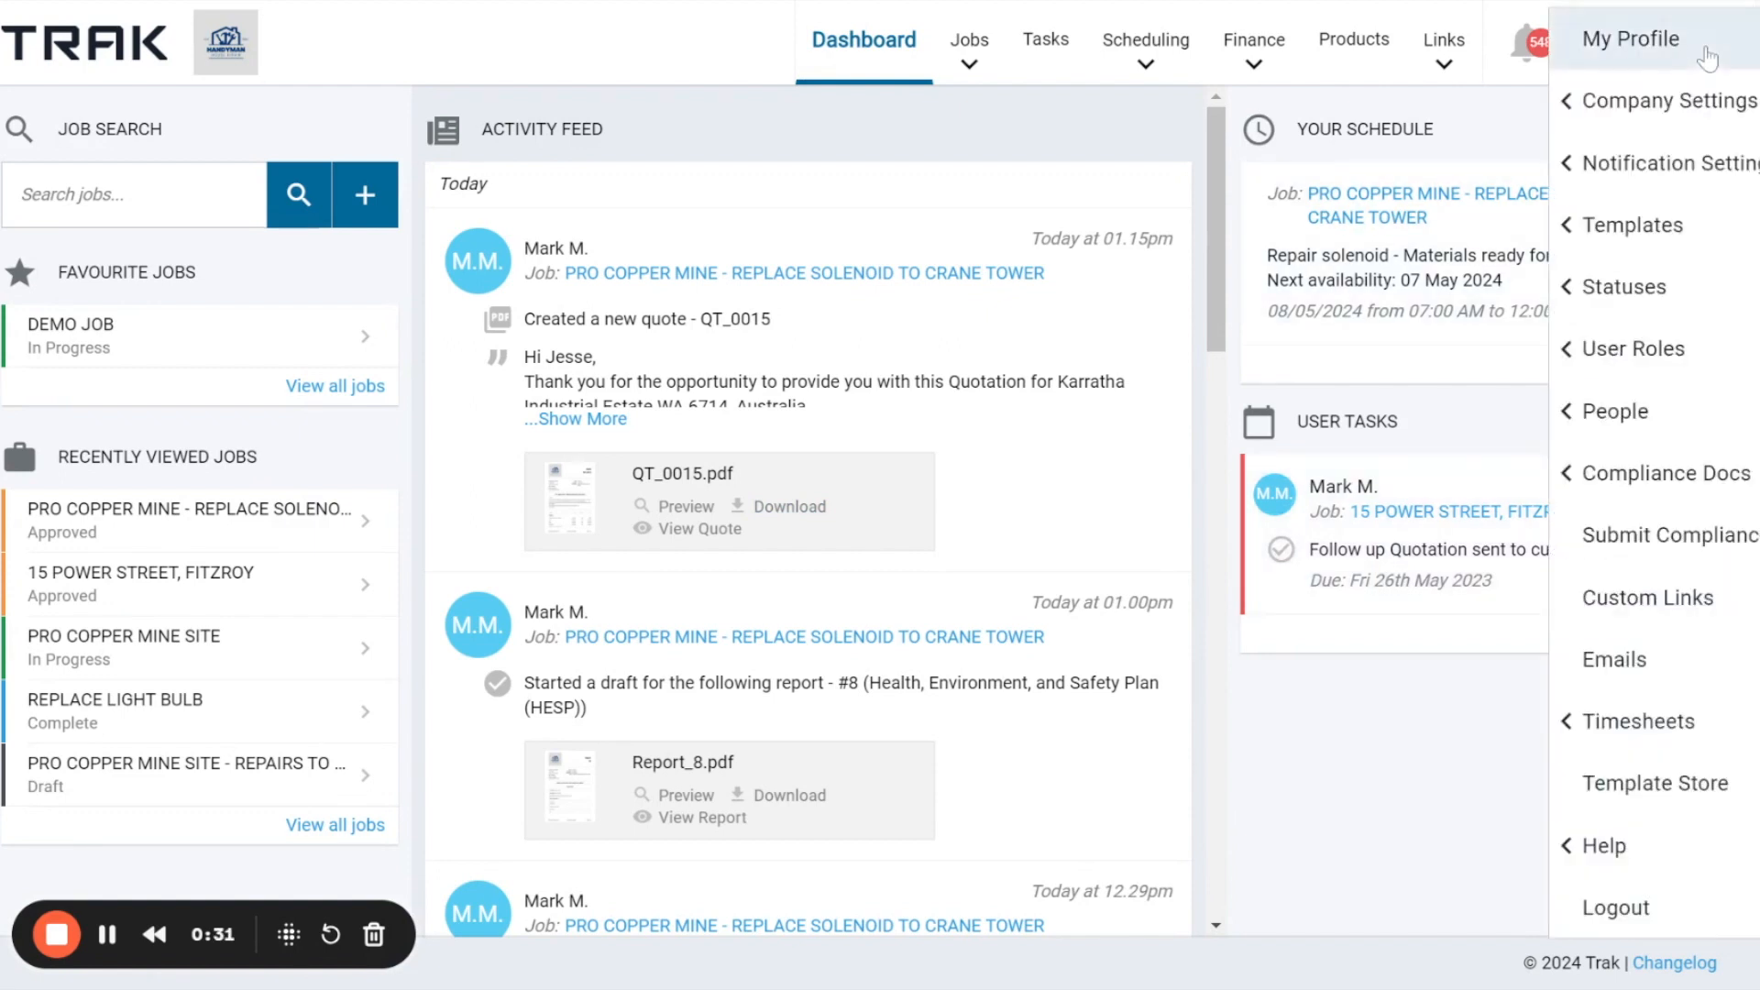
click(1659, 248)
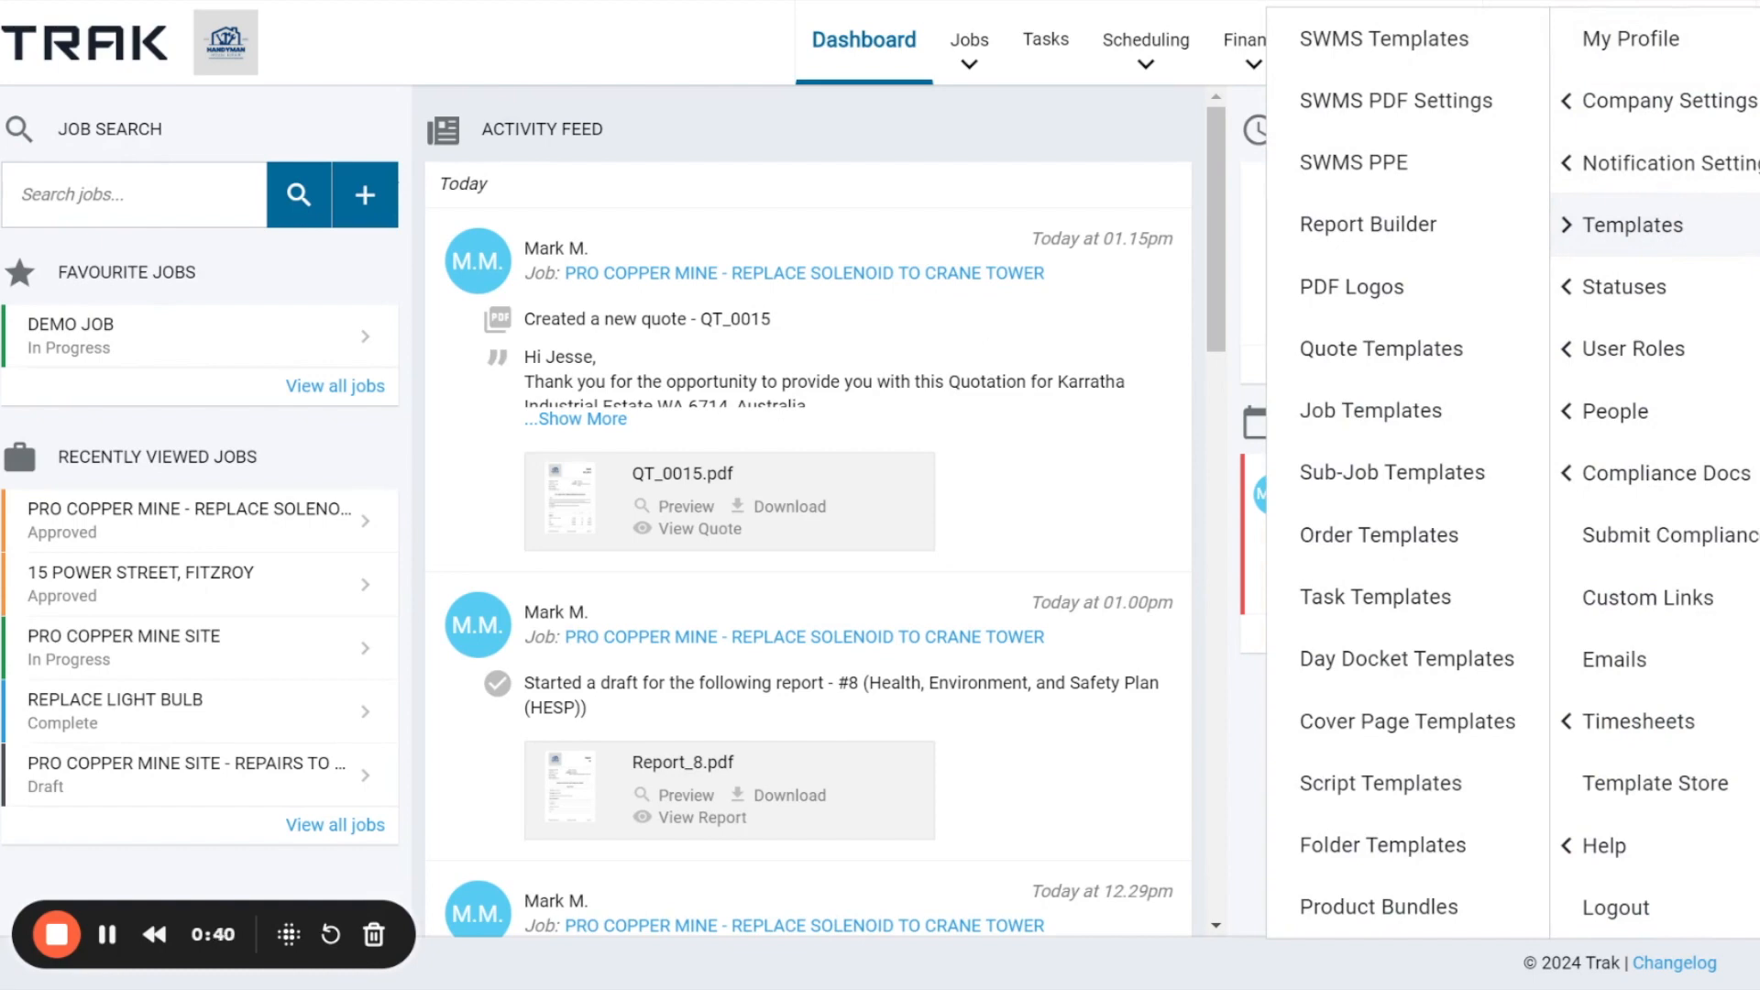
click(1375, 356)
drag(426, 471, 1237, 509)
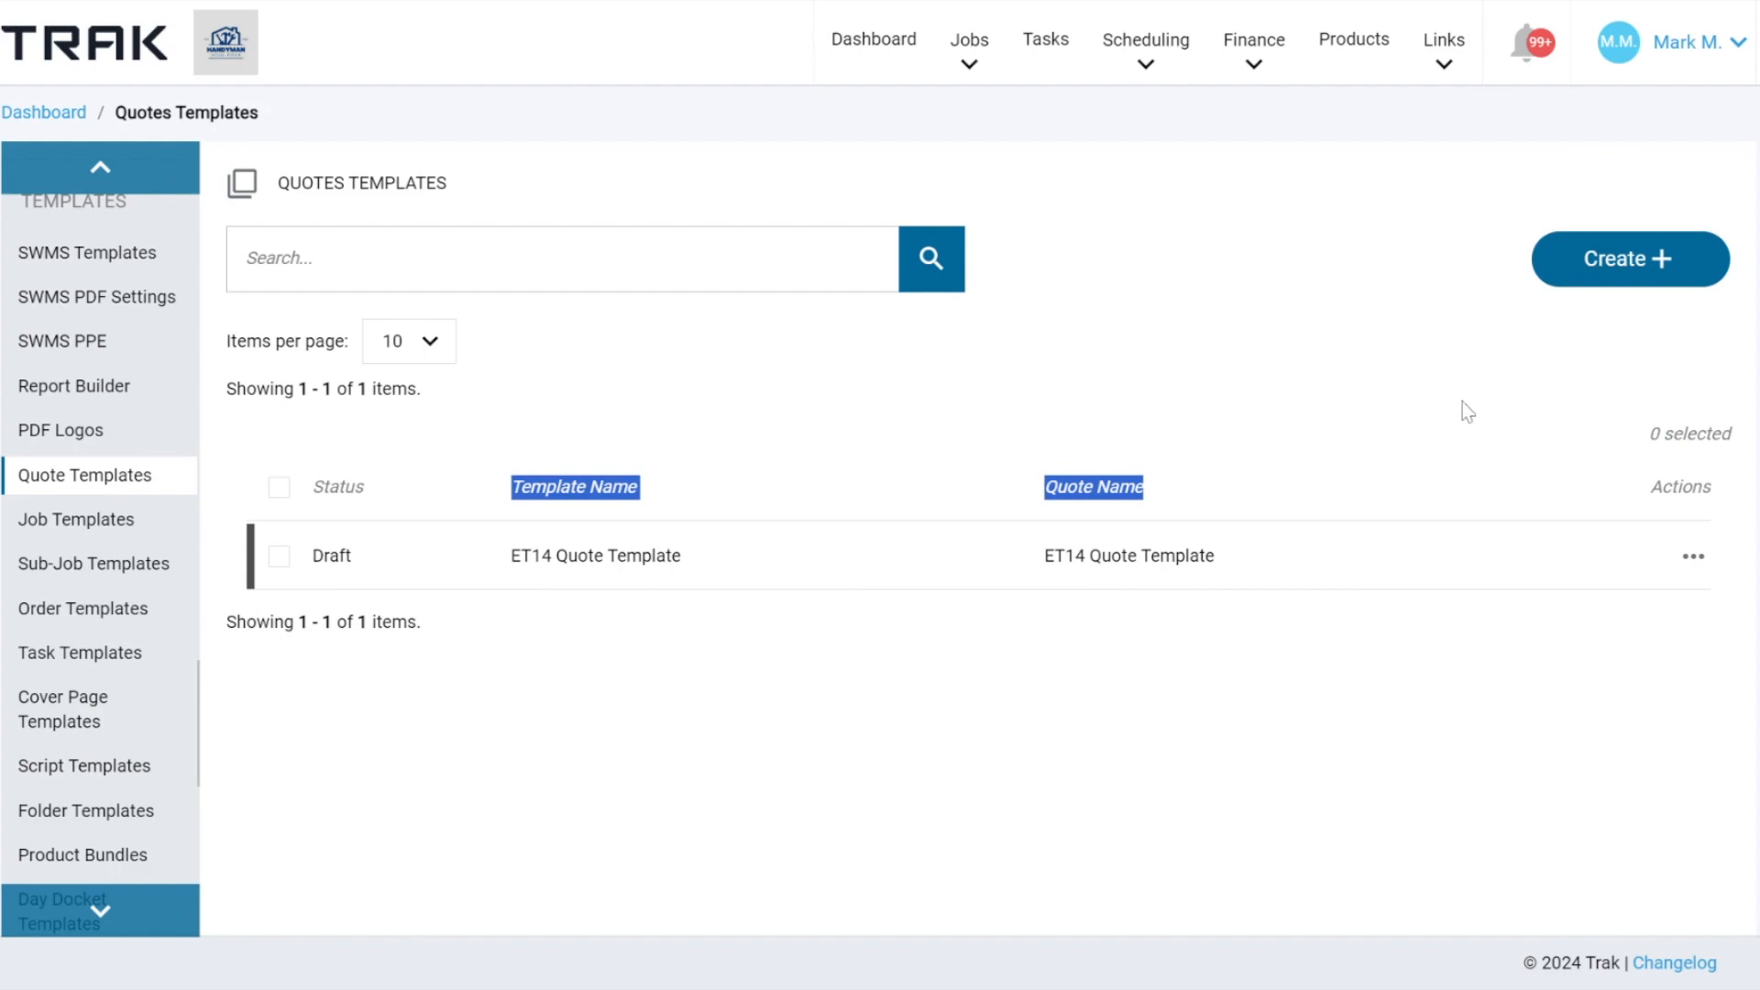
Open the ET14 Quote Template with more options shown and examine its description, notes, pricing display settings and quote items.
click(1685, 550)
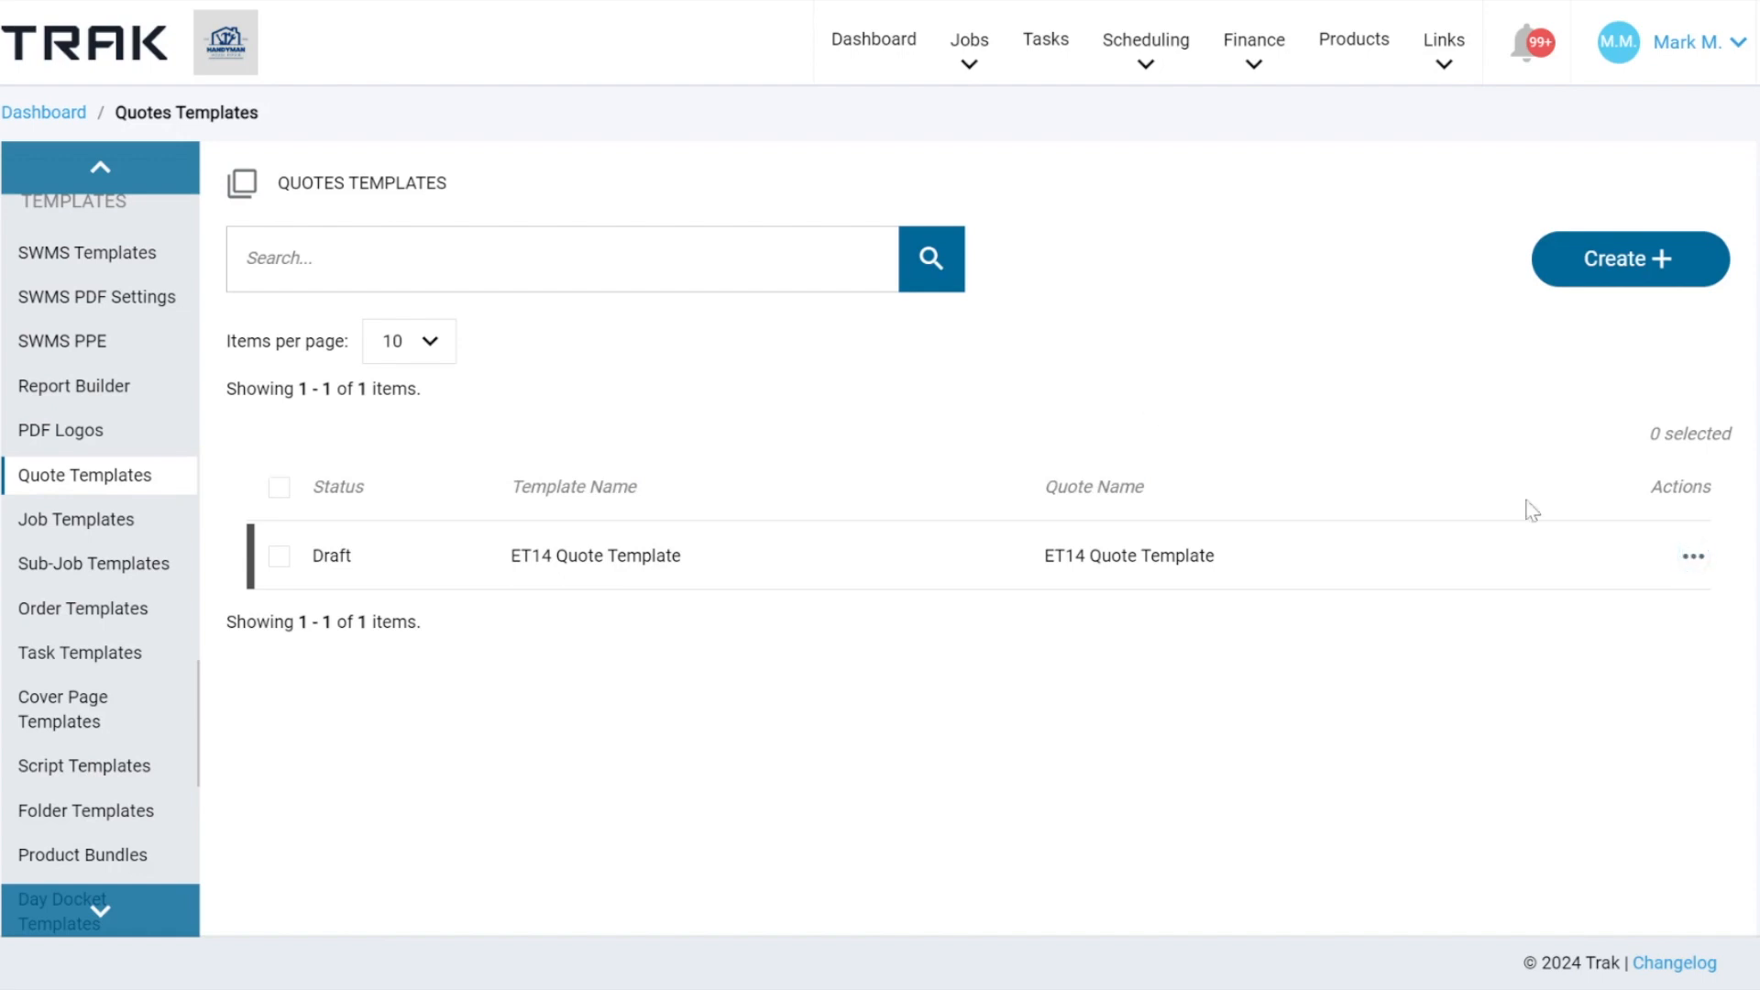
click(1691, 559)
click(1559, 664)
click(57, 424)
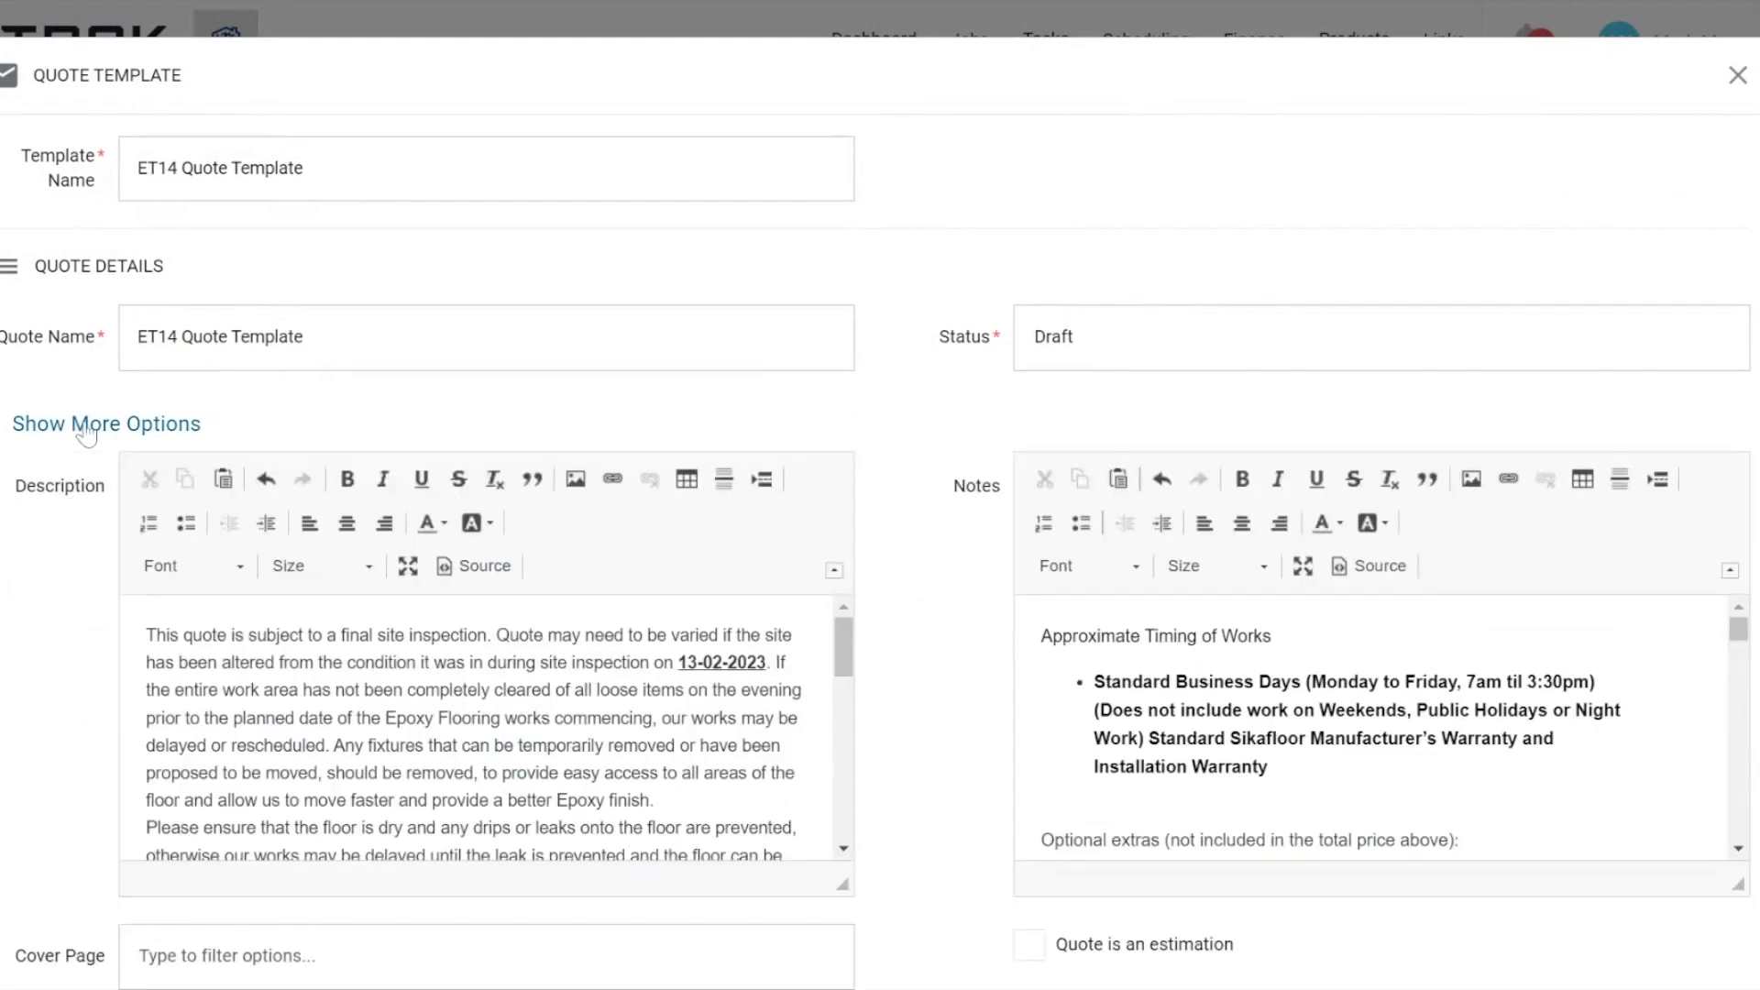
scroll(1176, 891, down, 4)
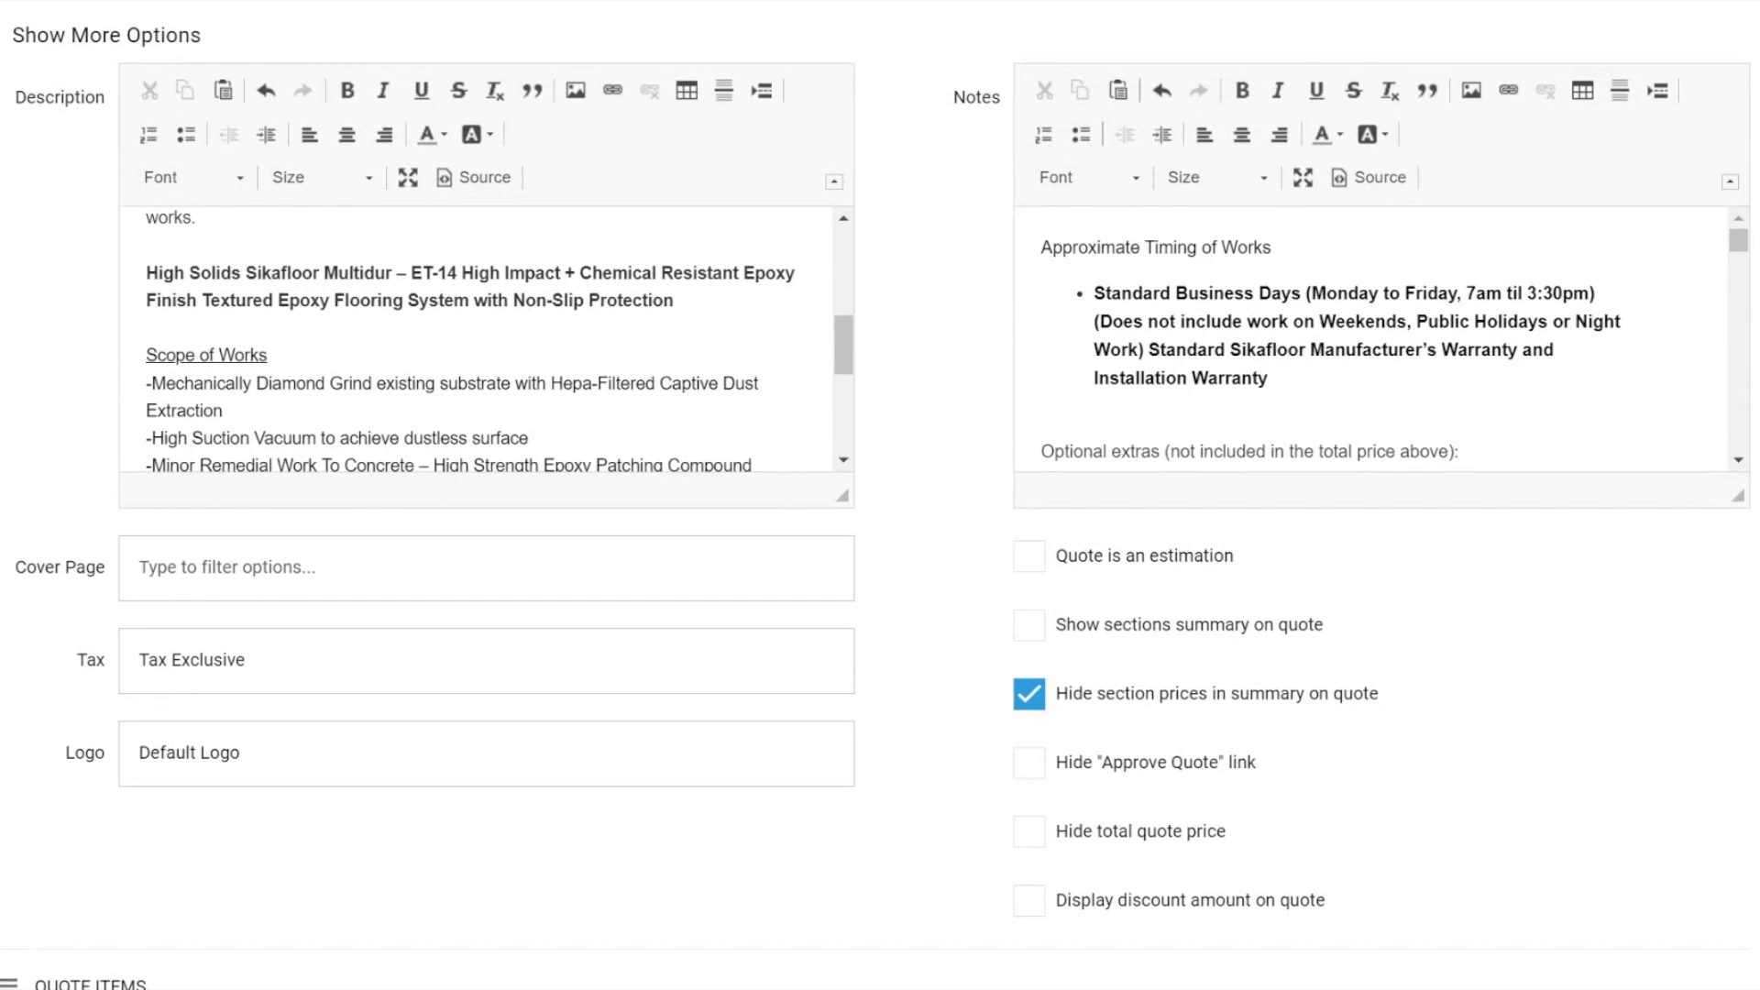
scroll(964, 406, down, 7)
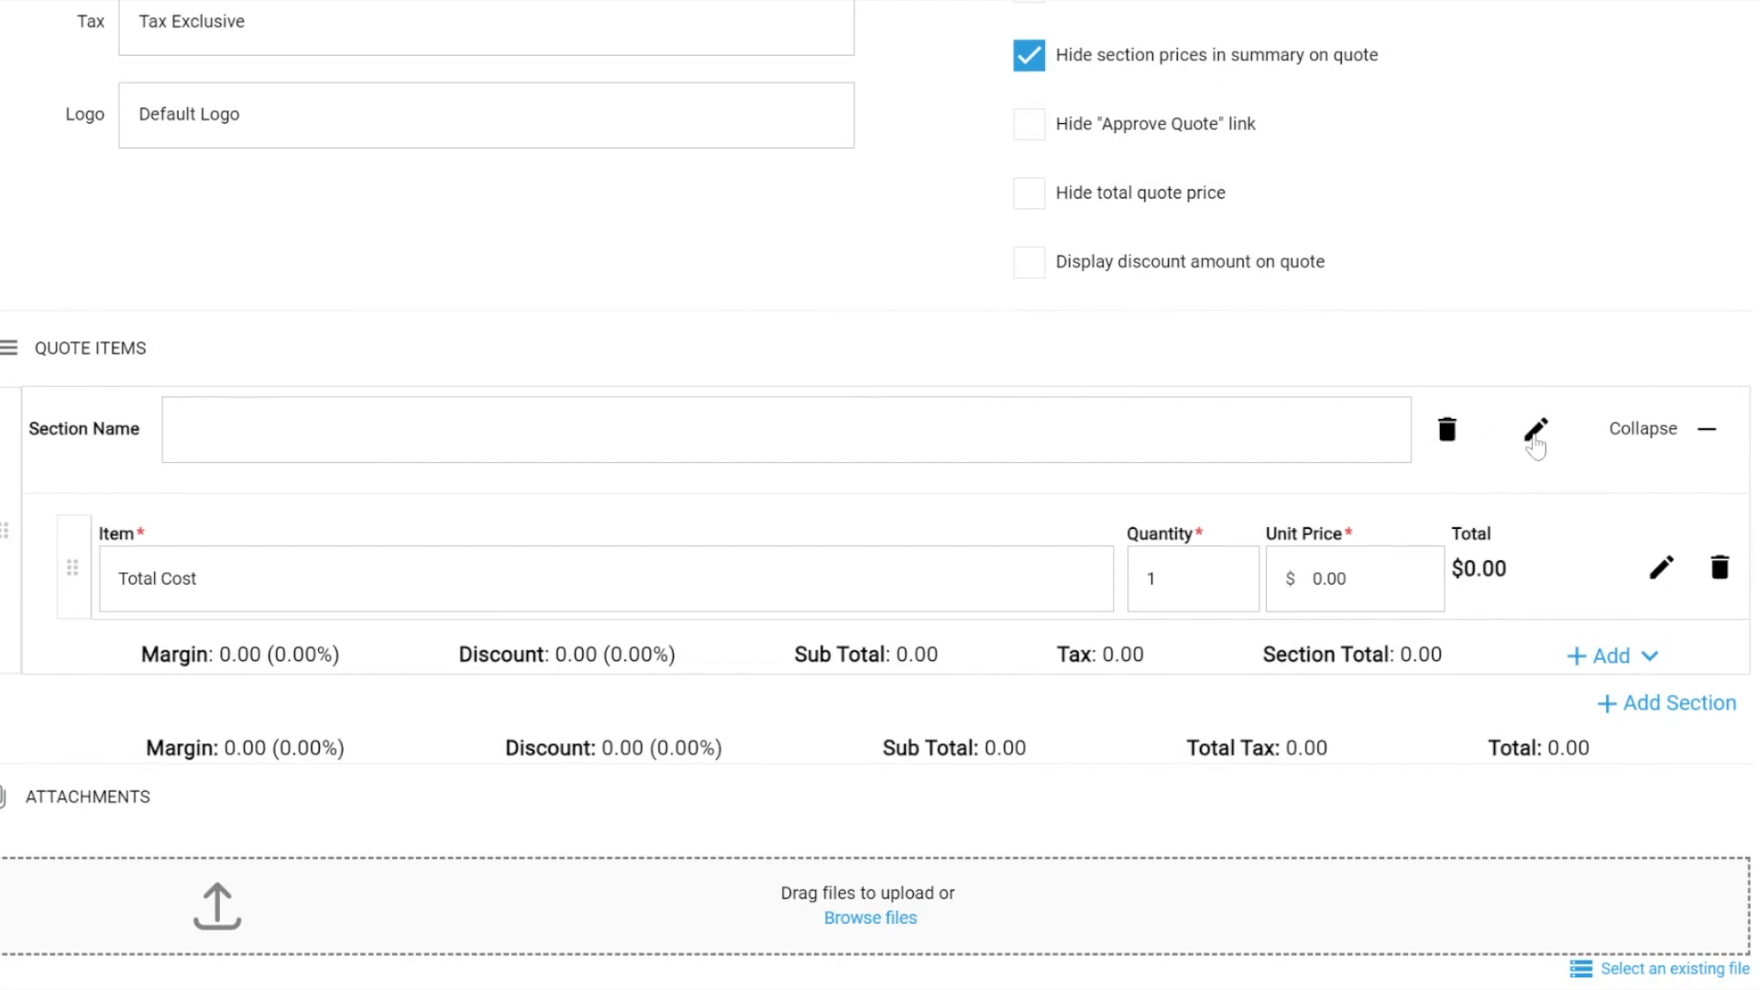
Expand the quote section's settings, review its line item, sub-job and attachment options, and close the template without changes.
click(1535, 433)
scroll(220, 706, down, 6)
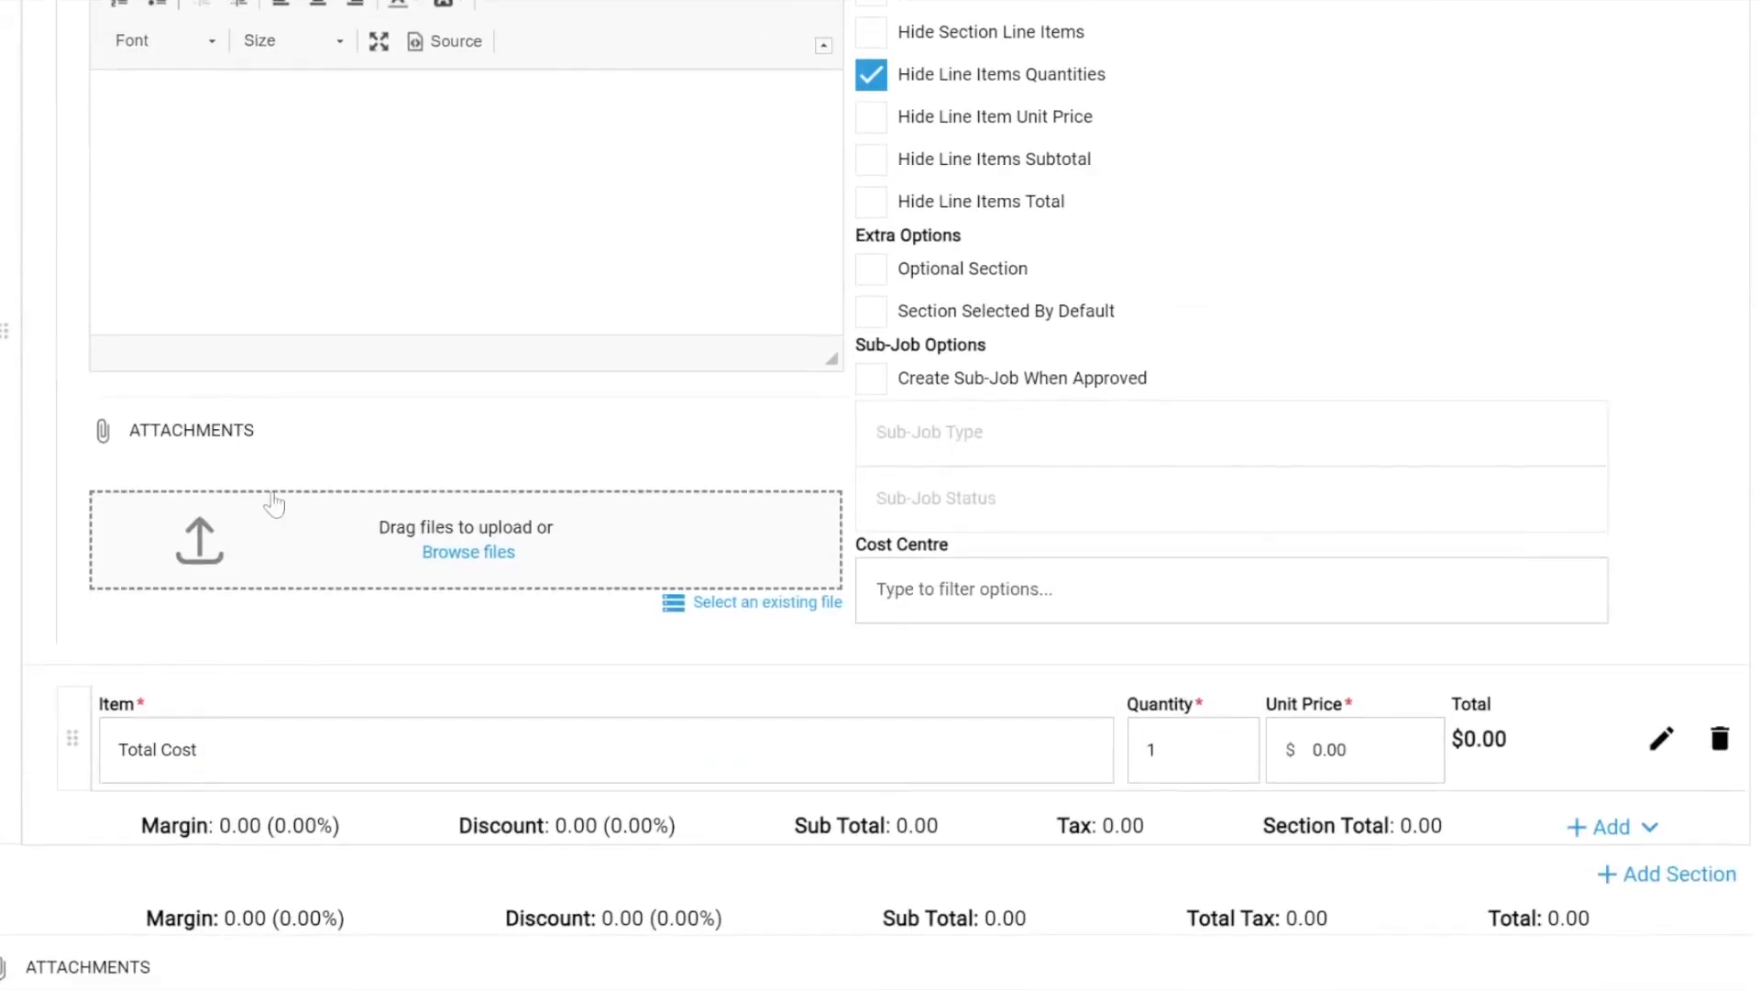
scroll(309, 892, down, 2)
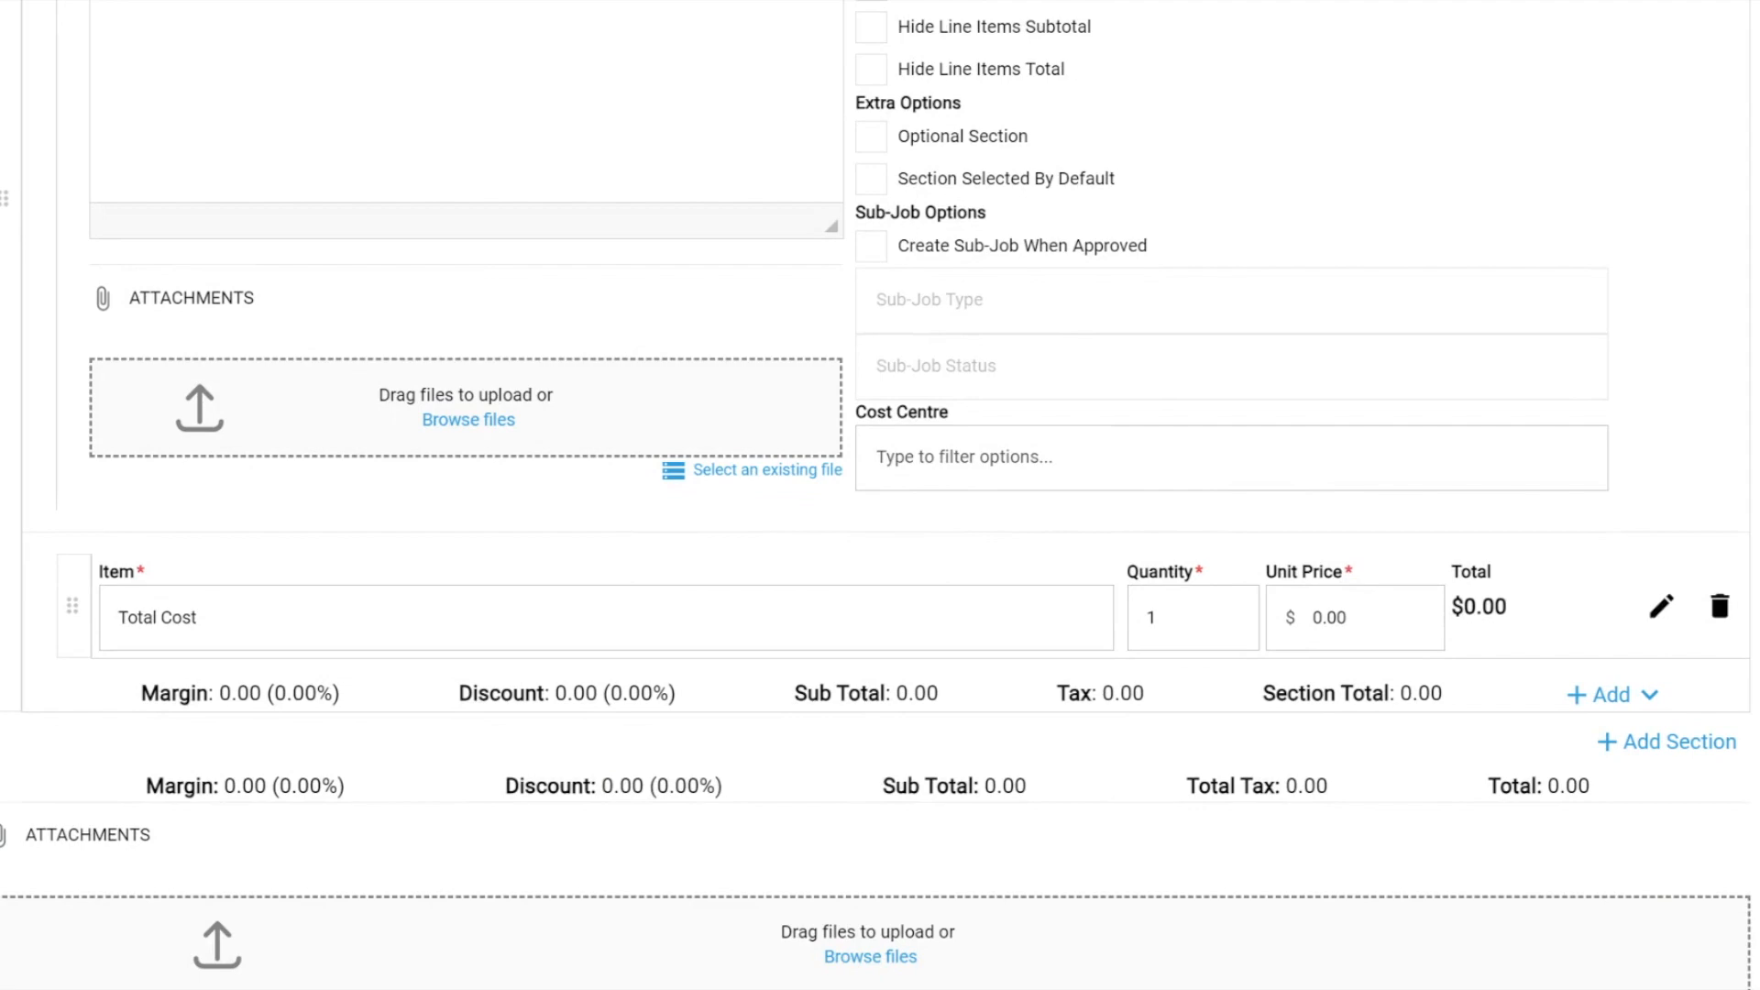
scroll(881, 496, up, 12)
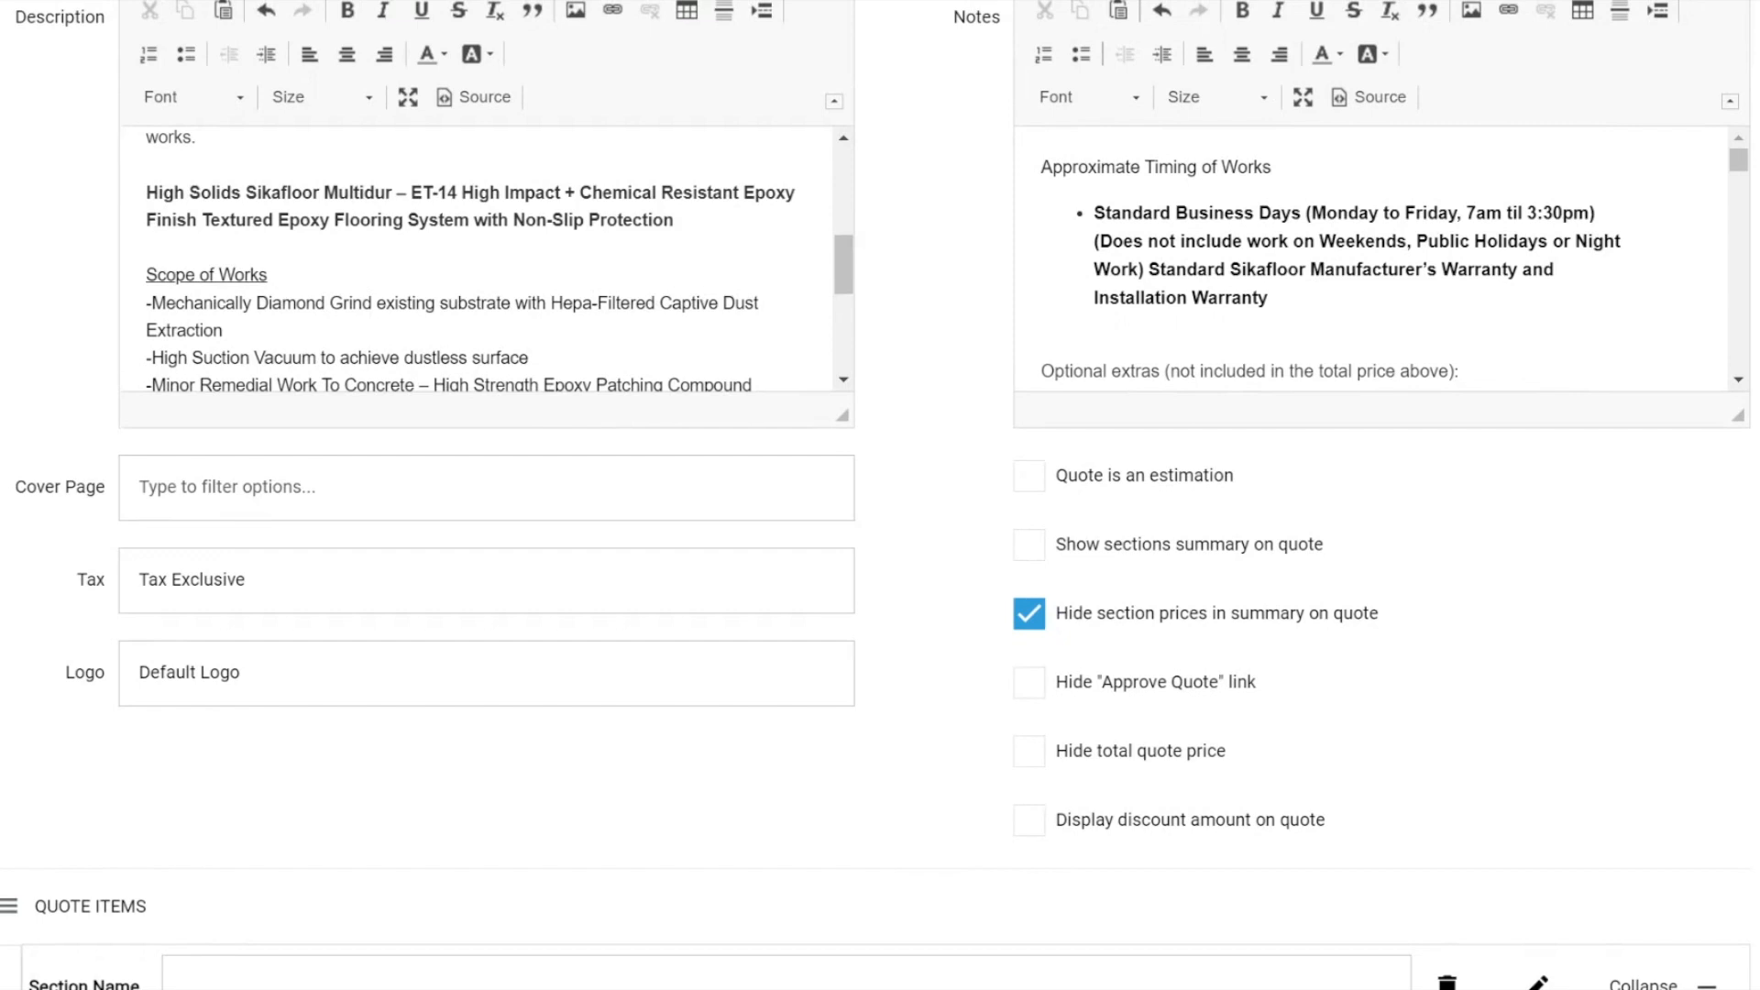
scroll(896, 243, up, 1)
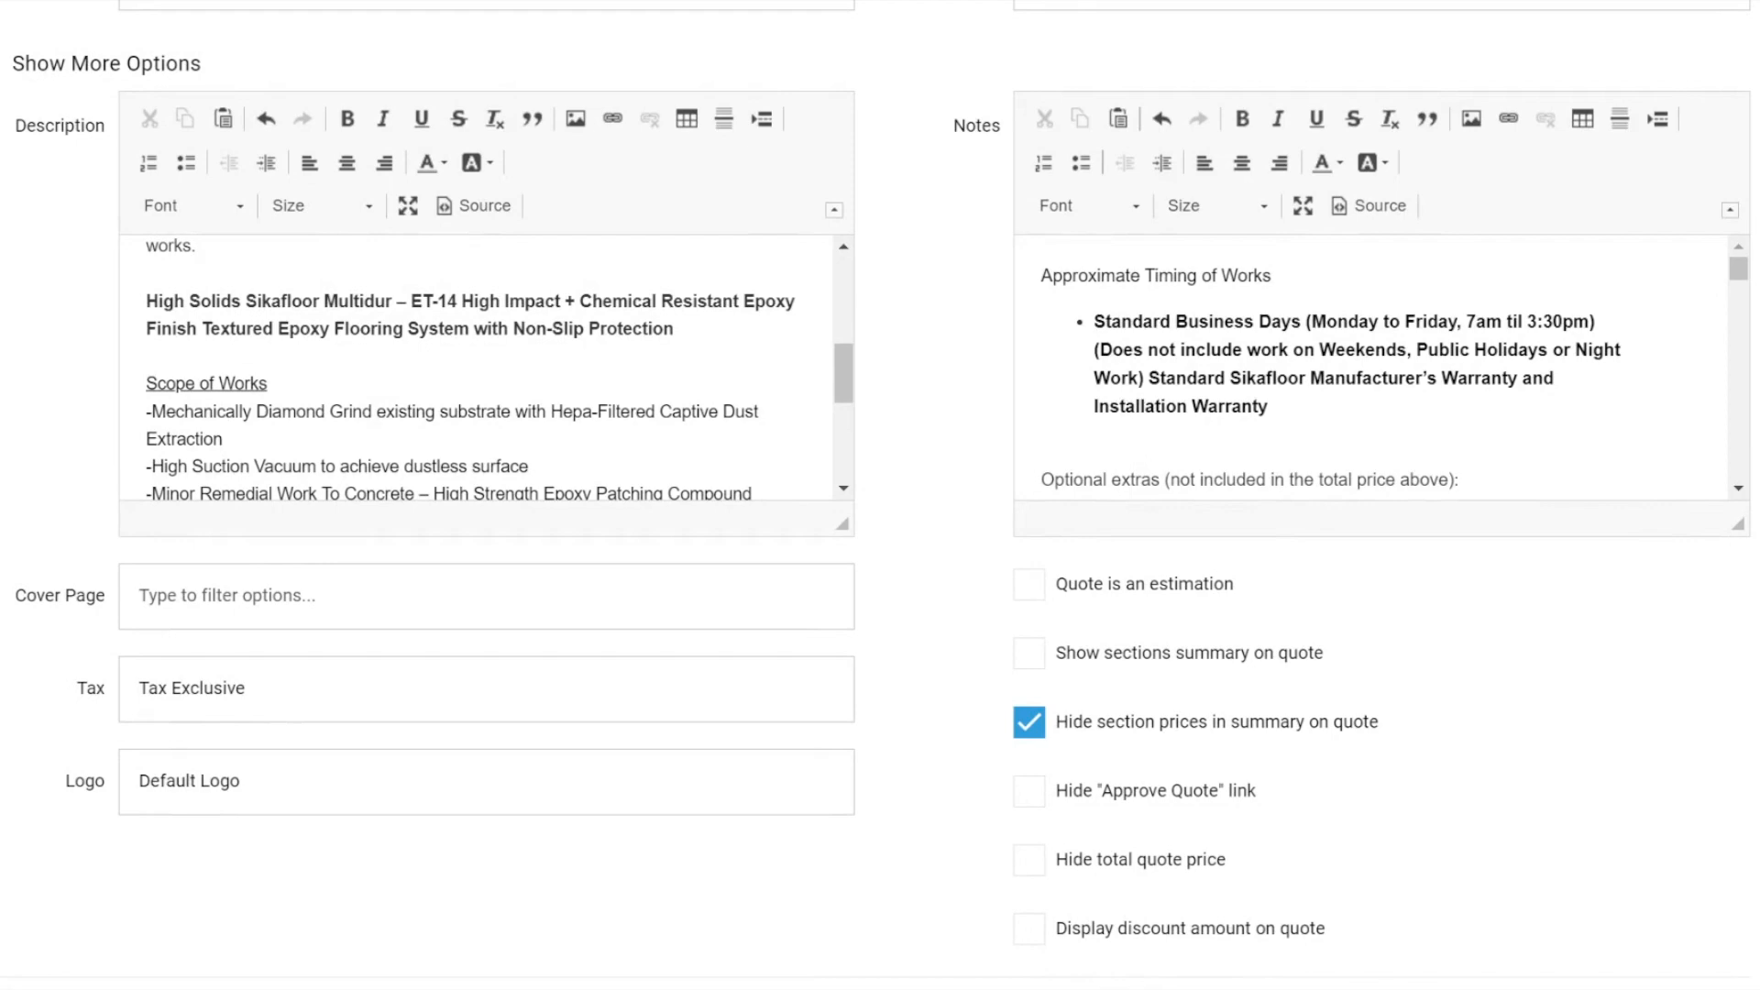
scroll(918, 359, up, 3)
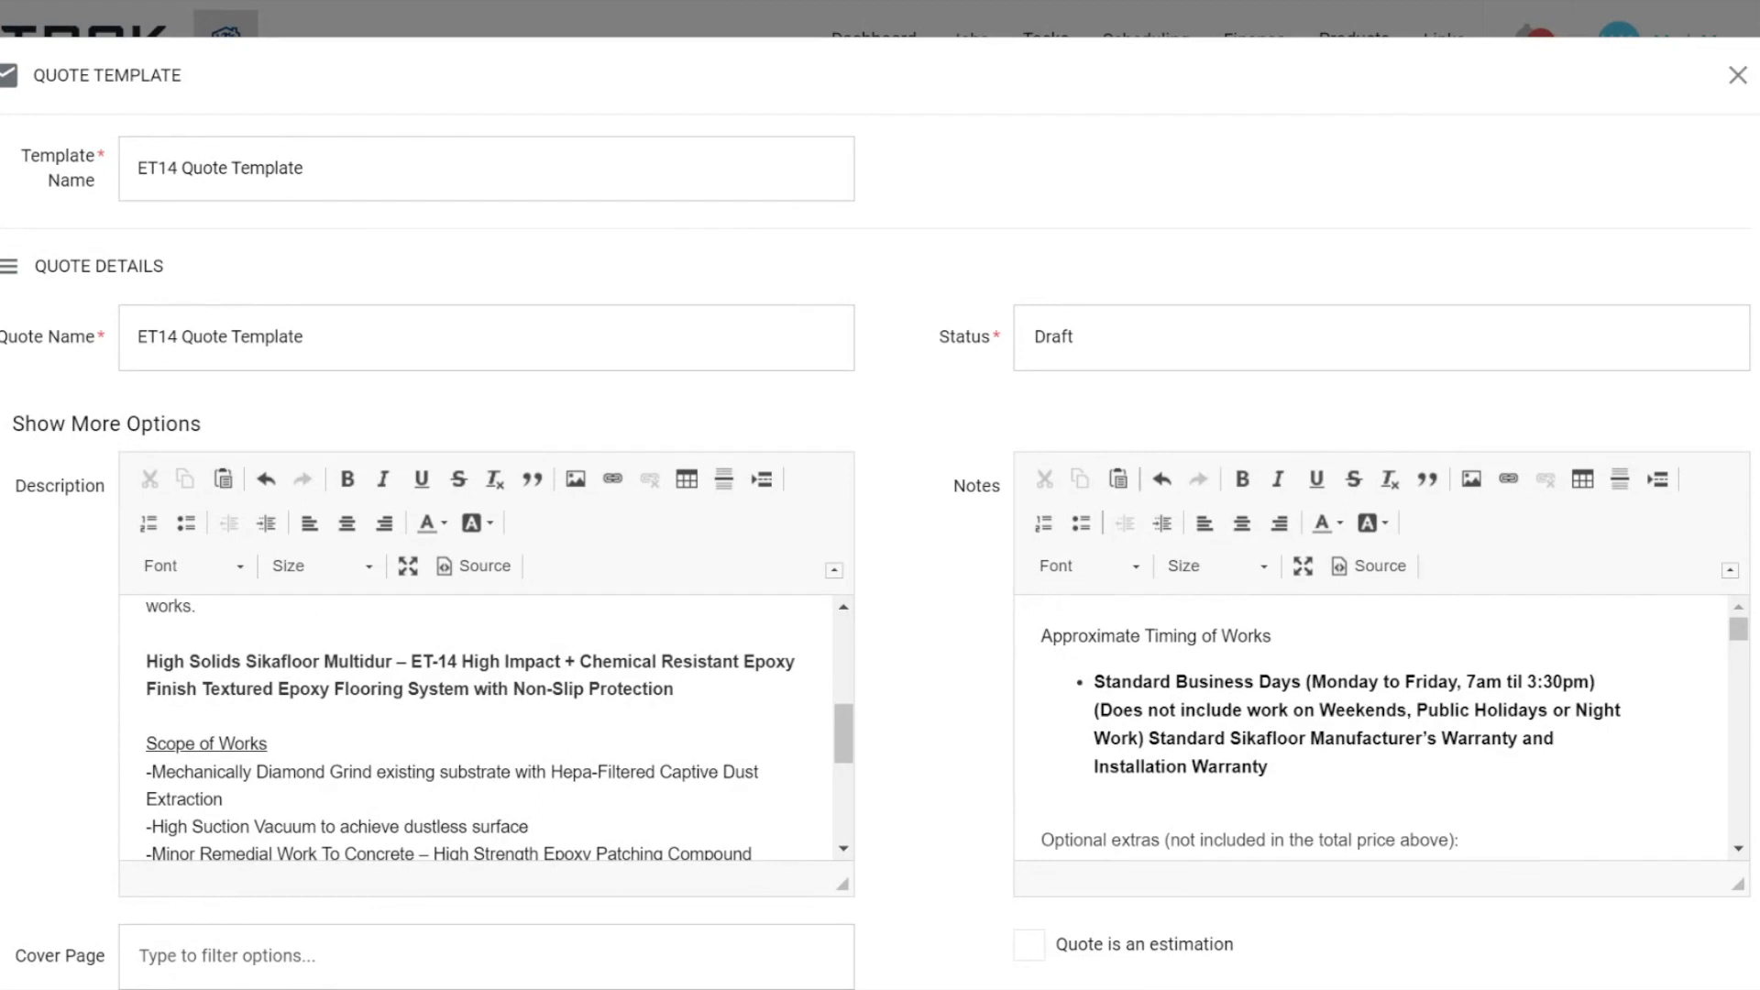
click(1737, 75)
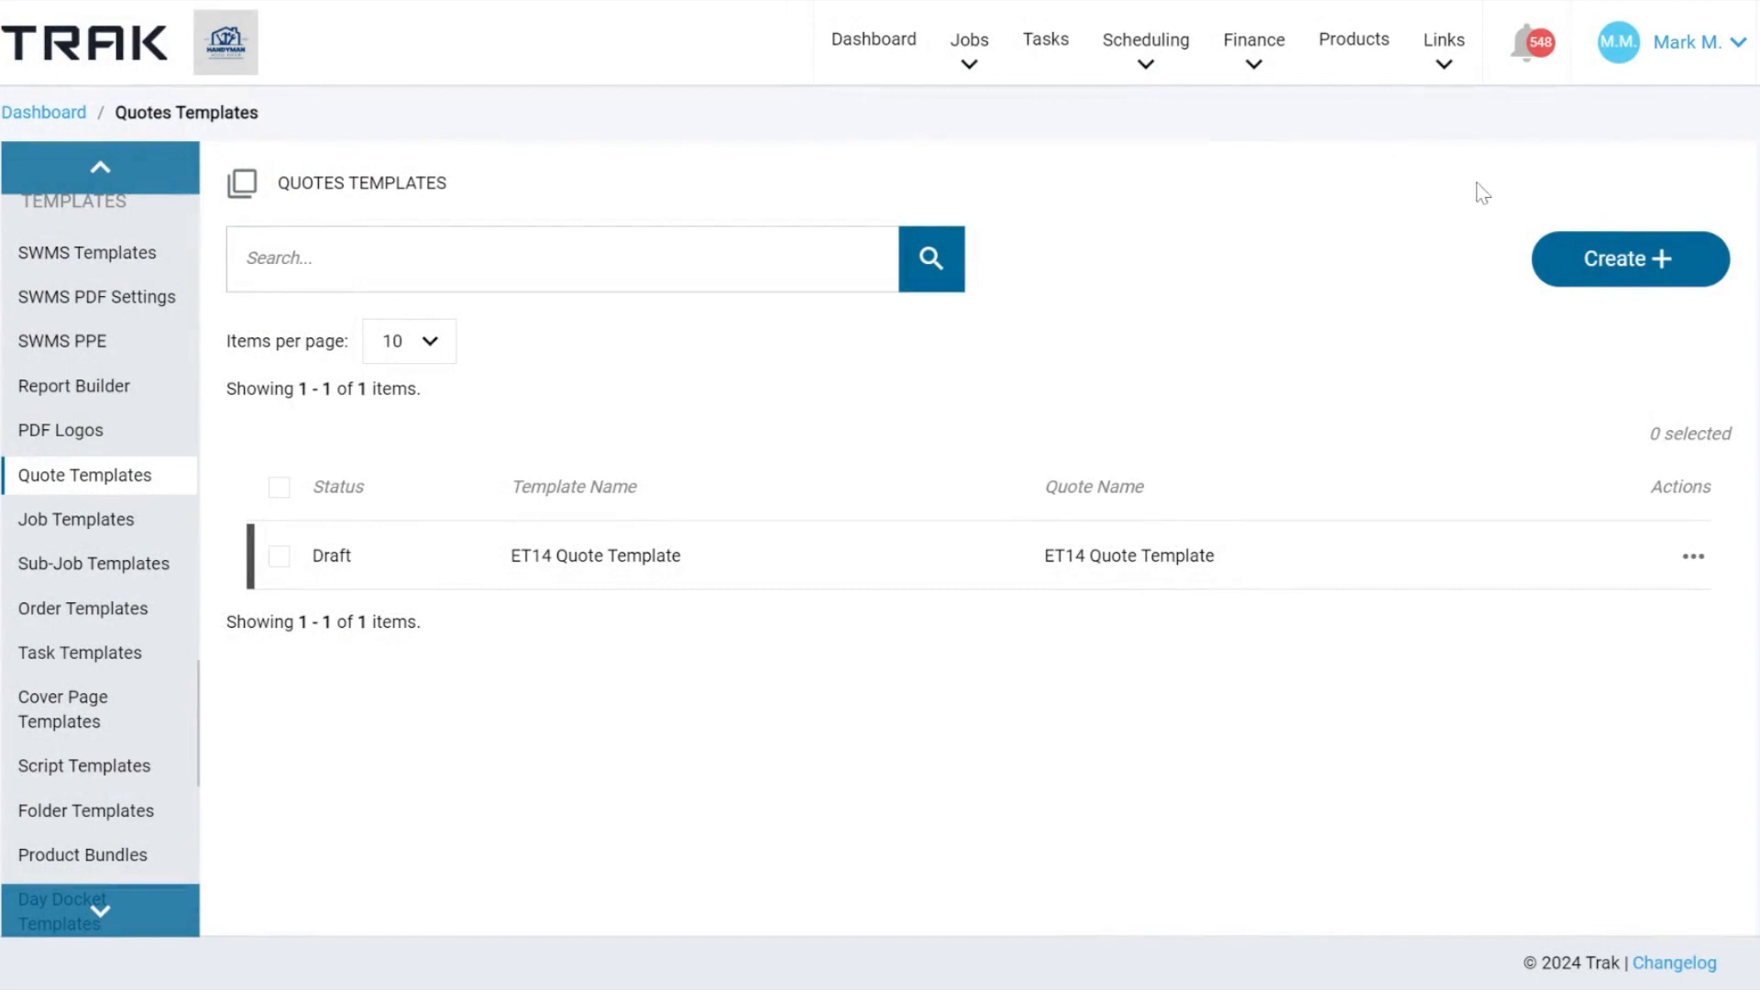
Go to the Script Templates list and look through the existing quote, SMS and email scripts.
click(1687, 44)
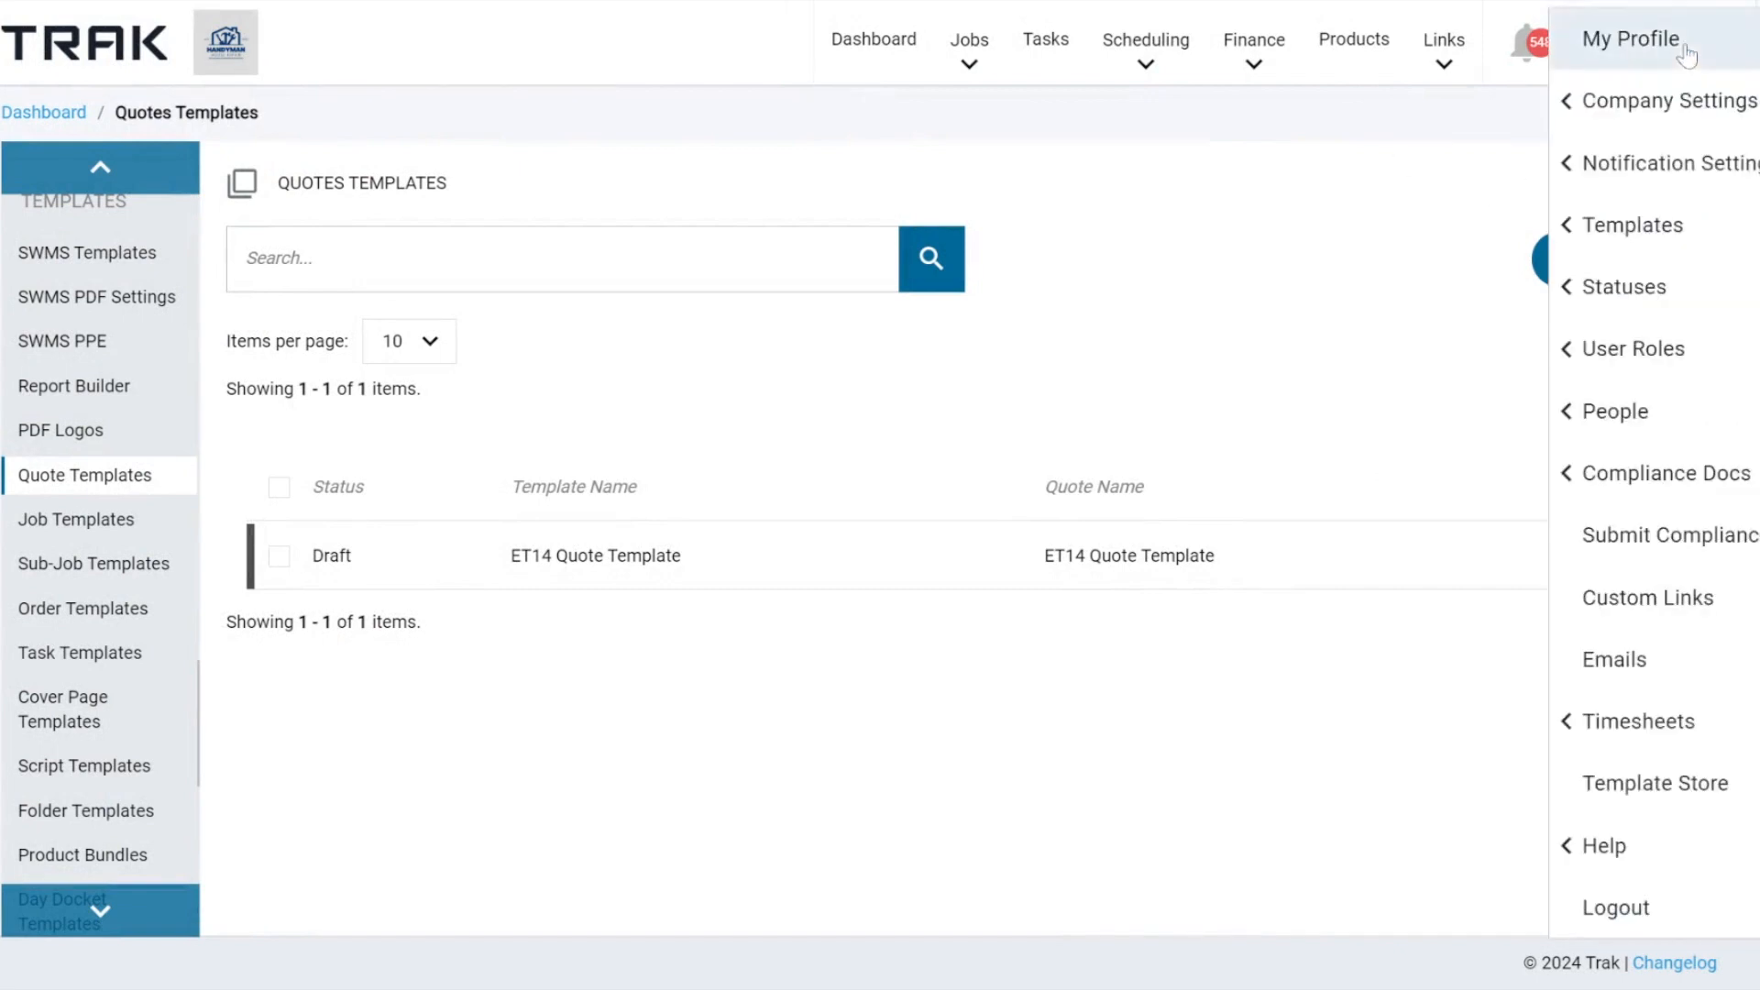
click(1614, 234)
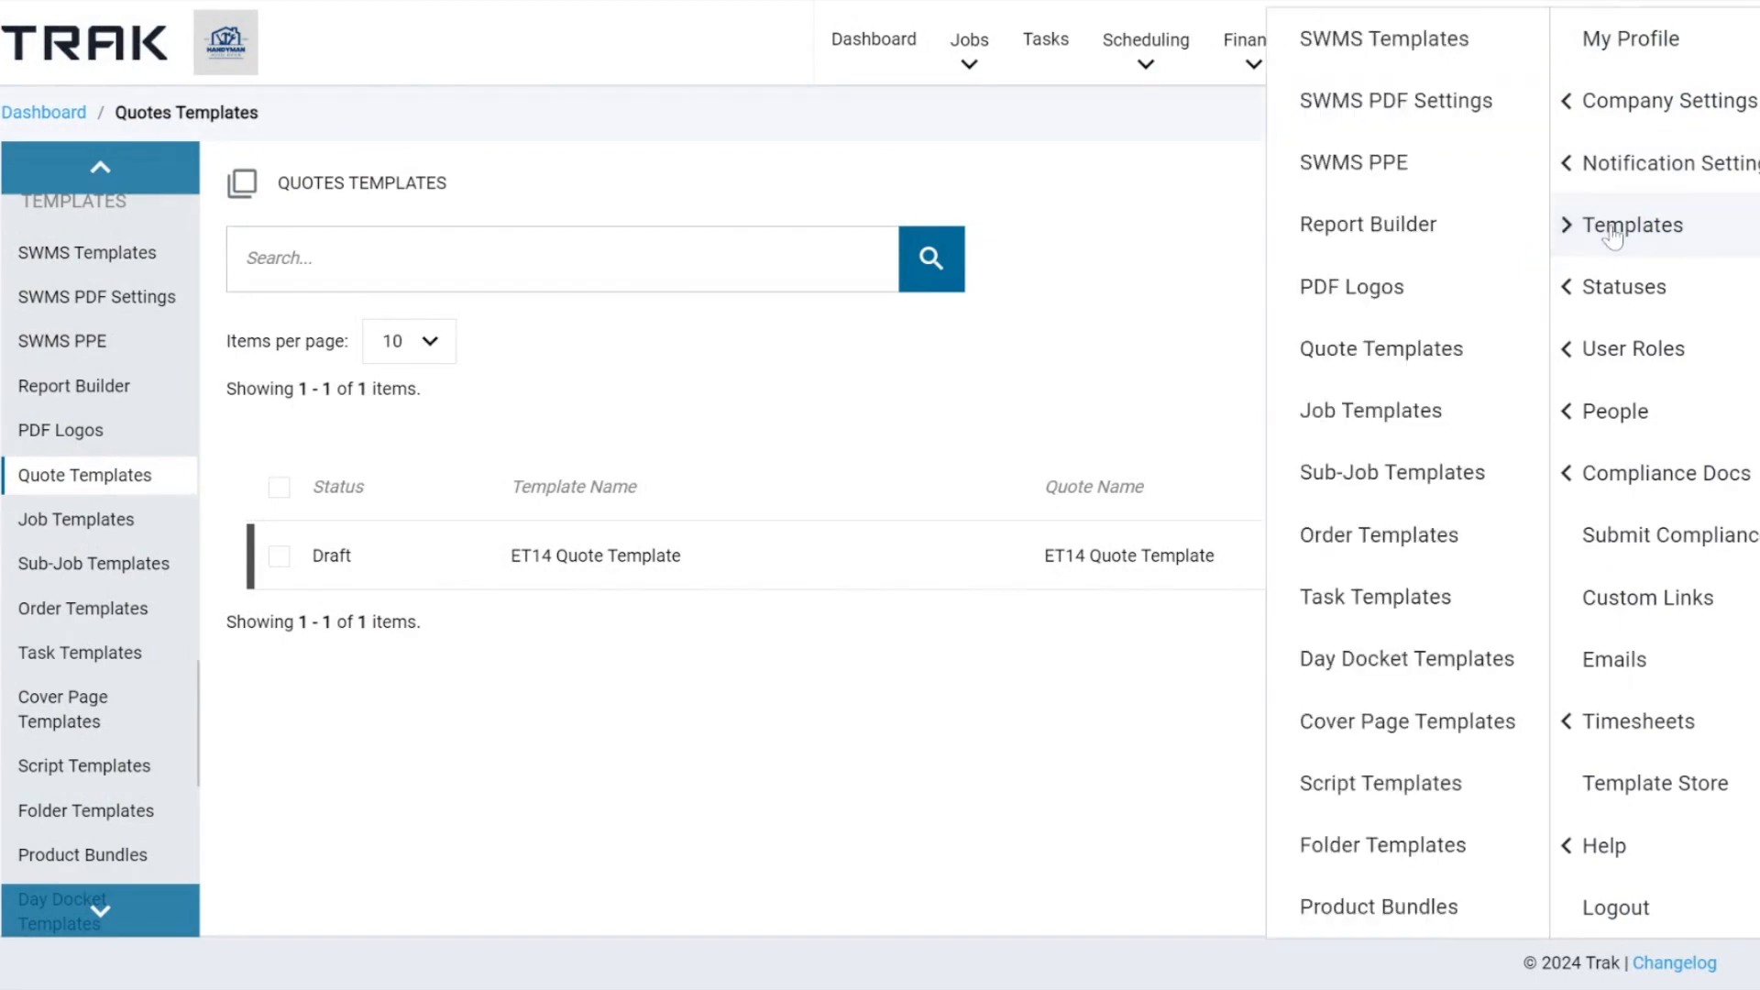
click(1341, 808)
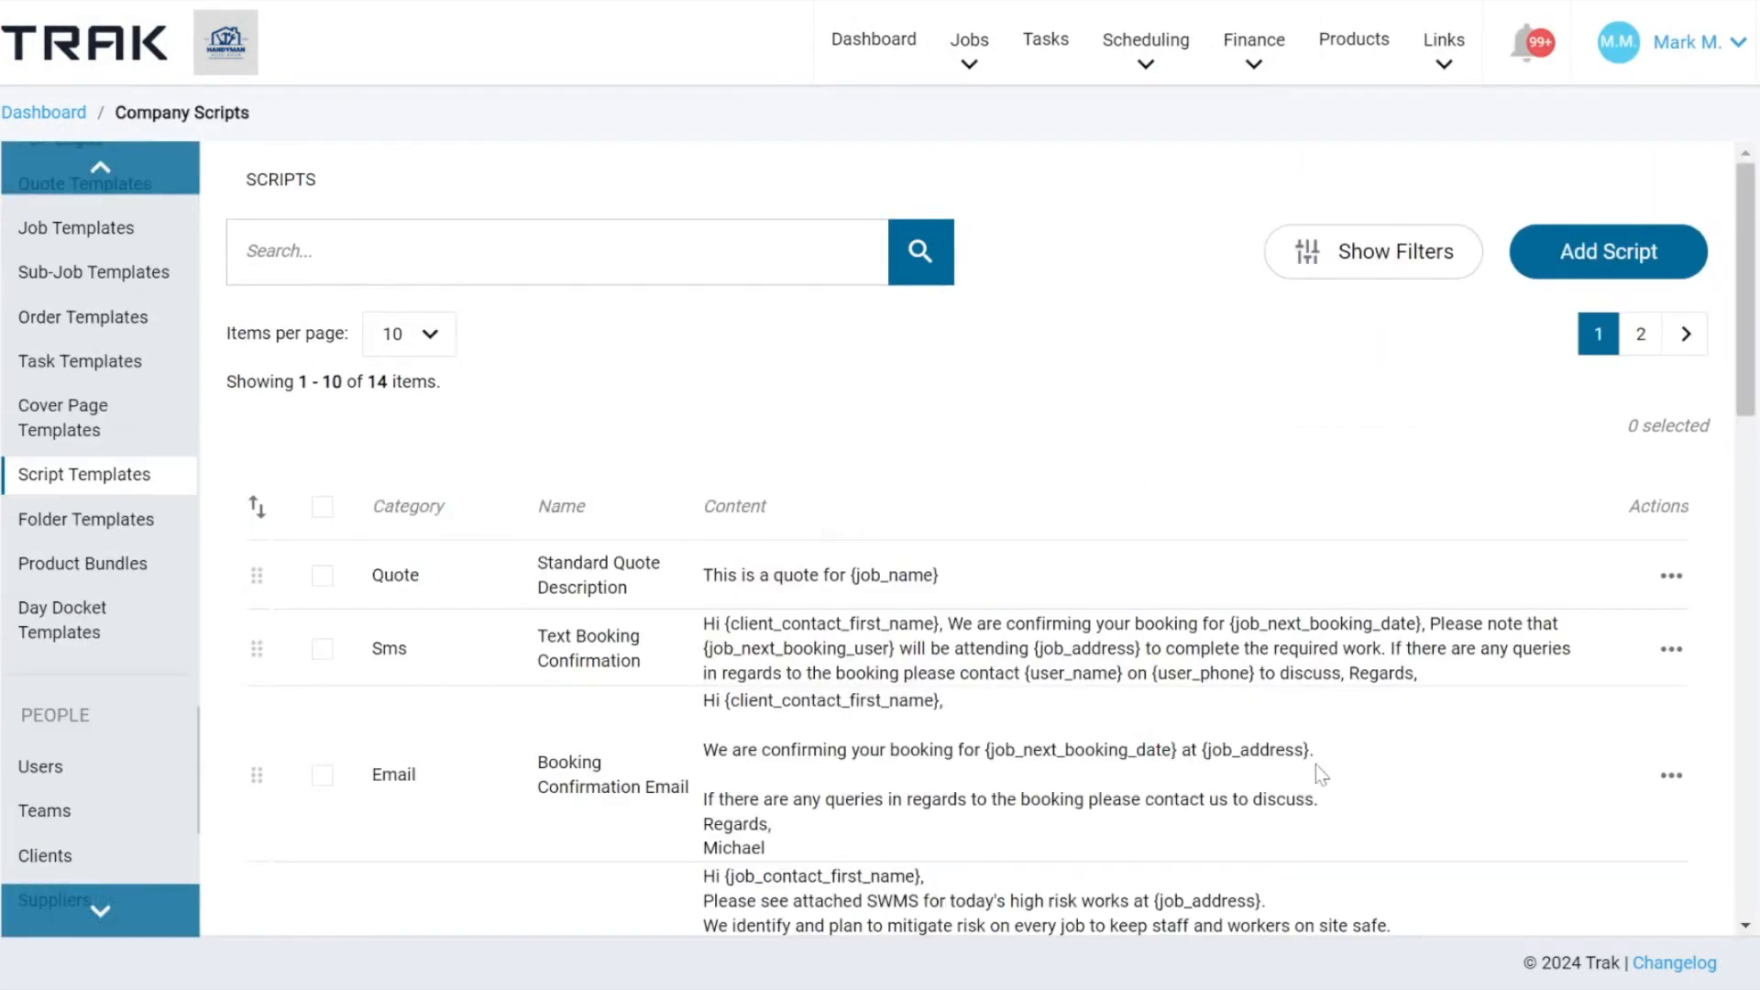
scroll(1133, 512, down, 4)
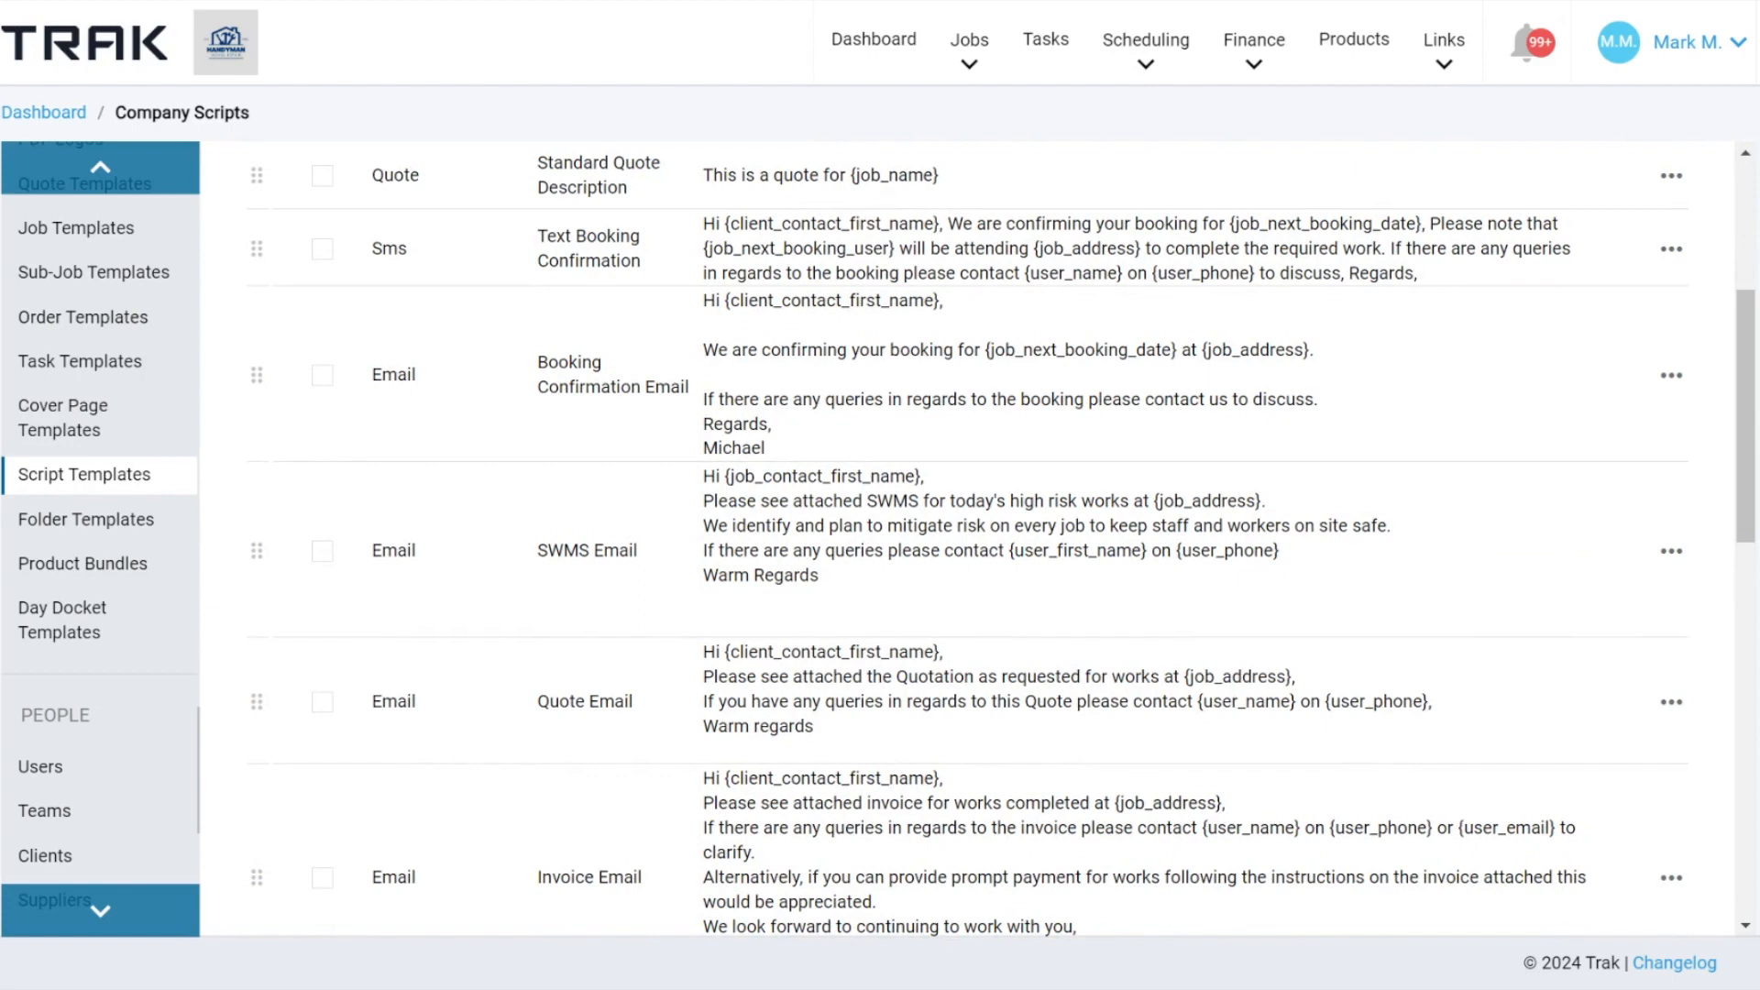
scroll(1002, 540, down, 3)
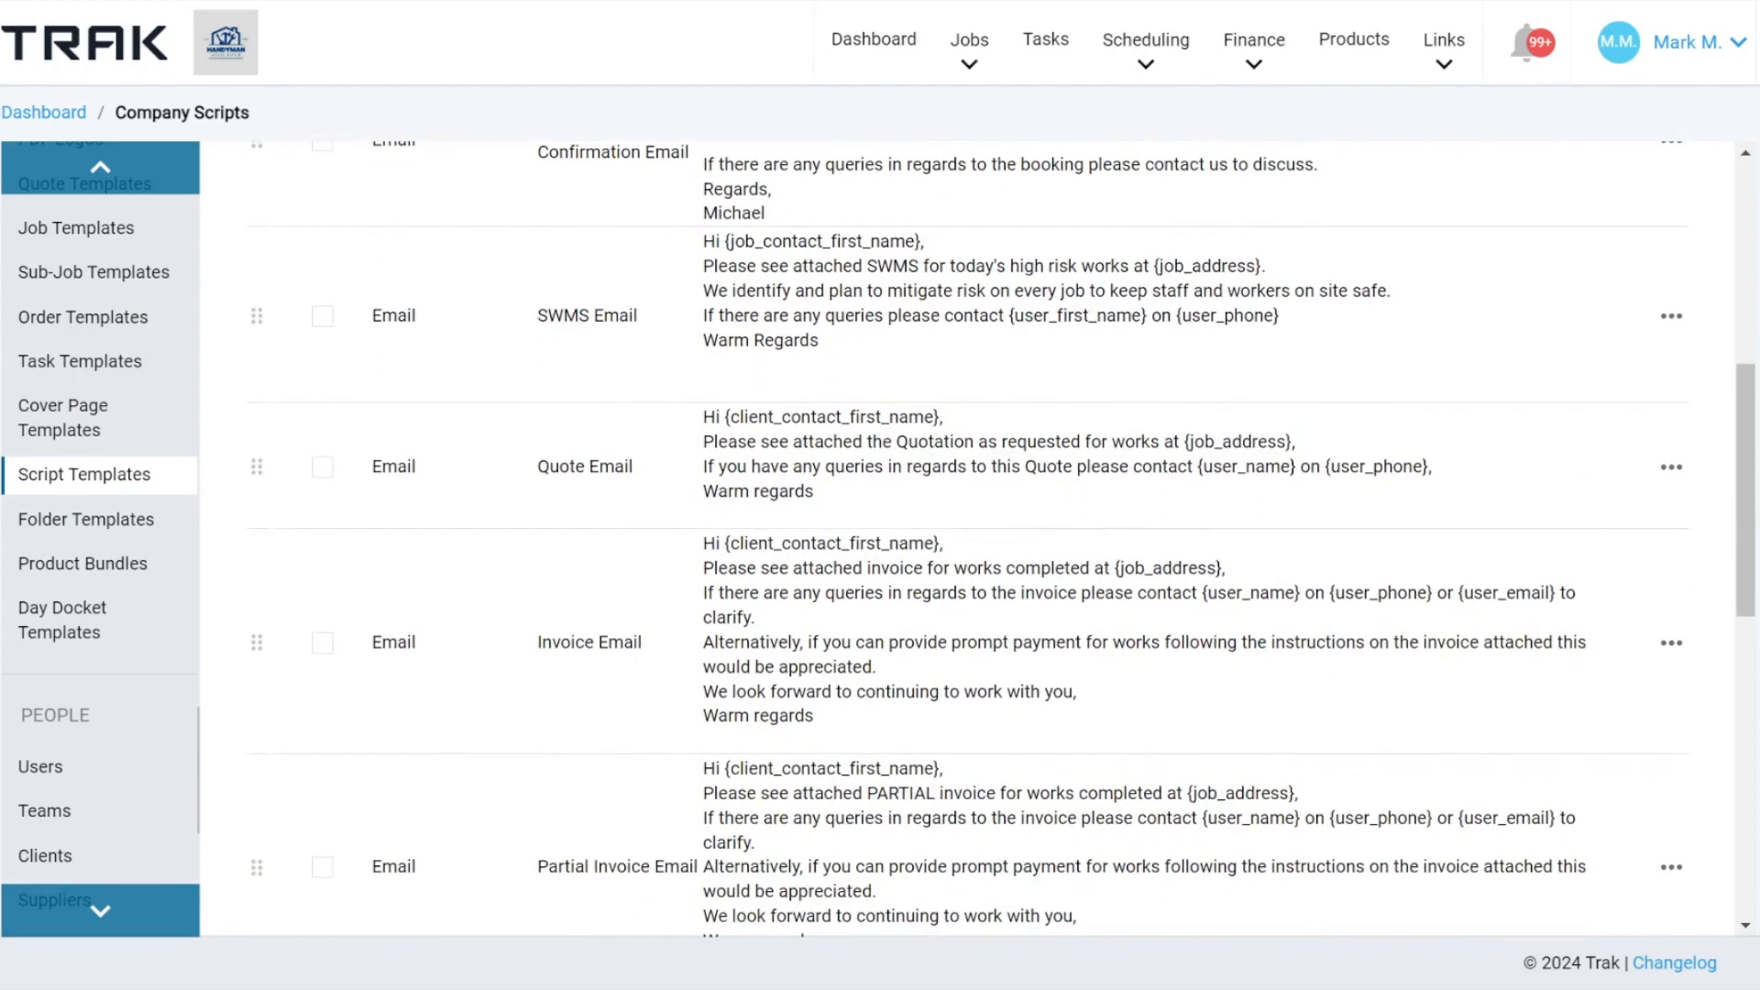
scroll(1002, 540, up, 5)
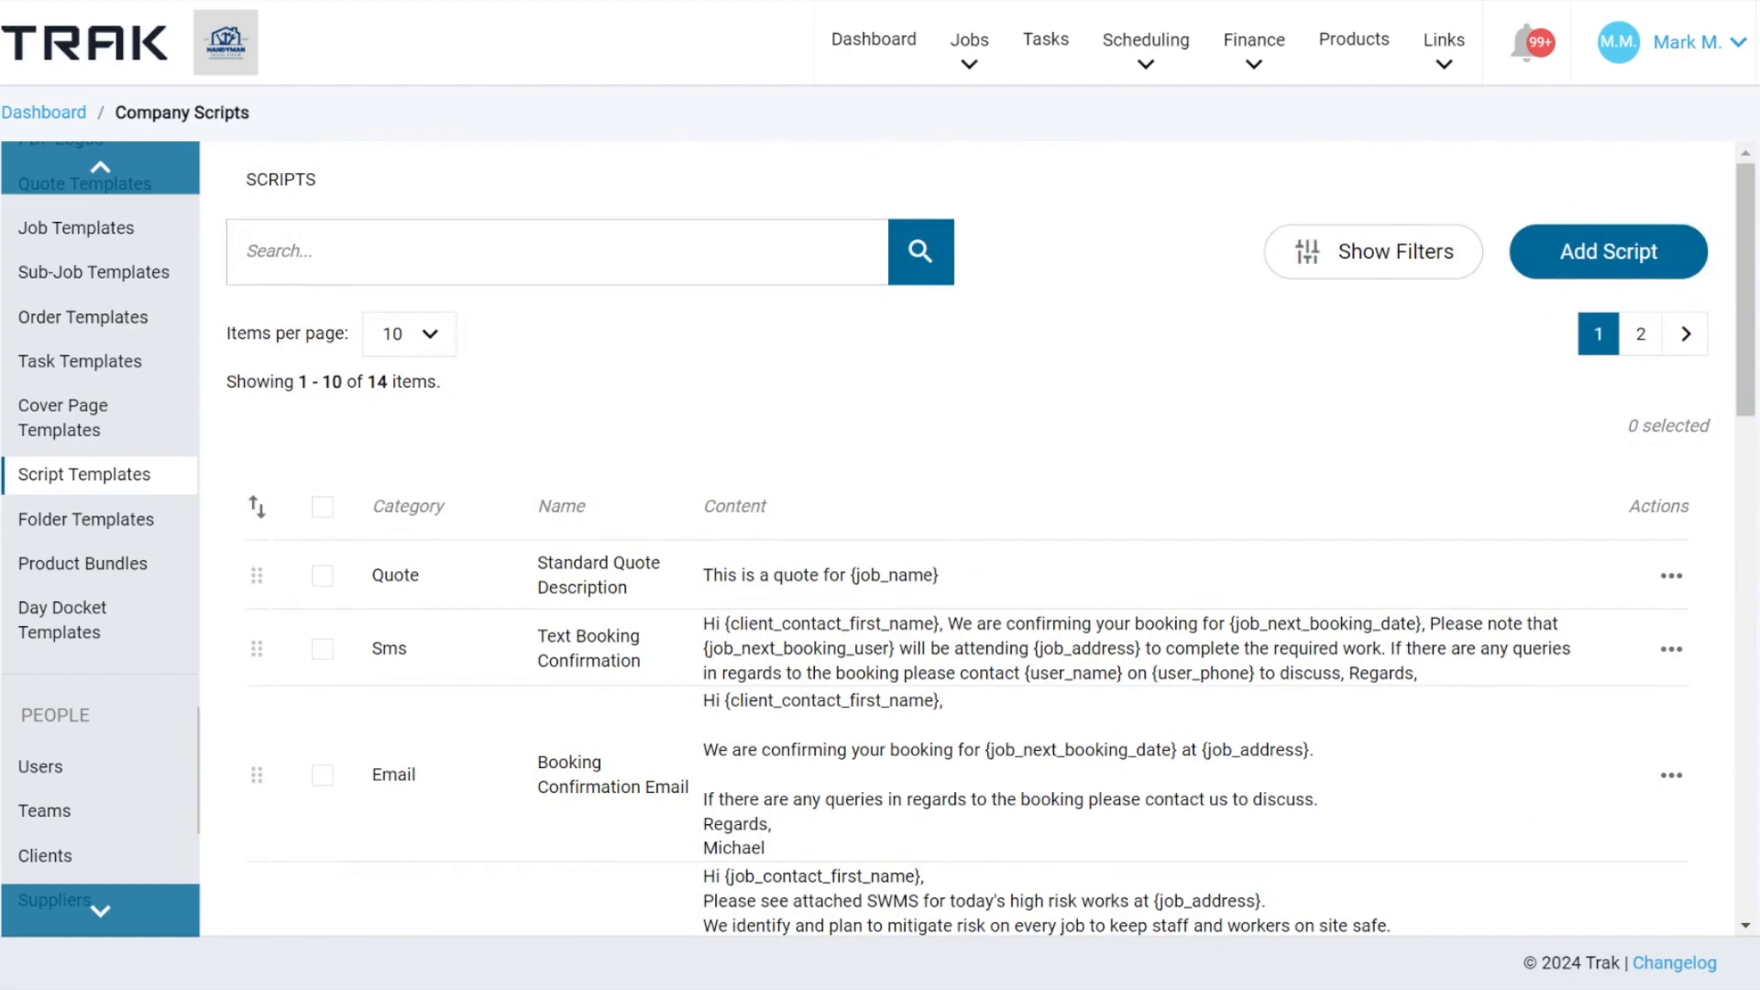
Start a new script template and set its category to Quote.
click(1613, 261)
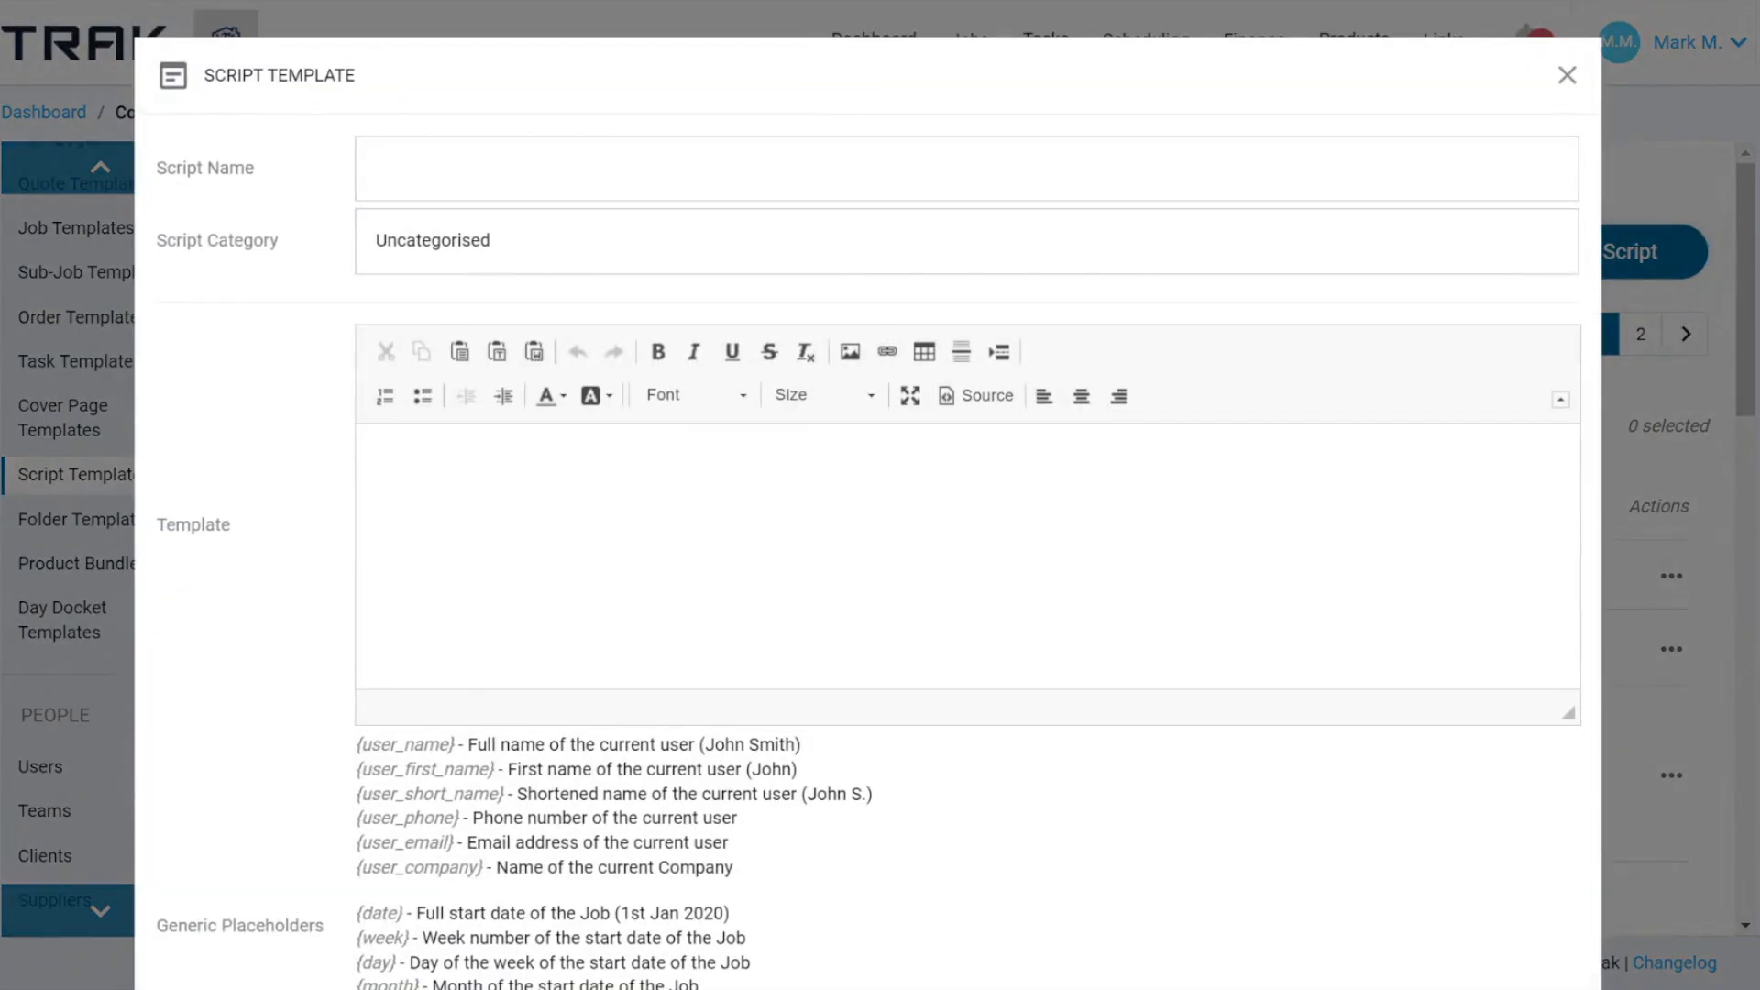
click(548, 251)
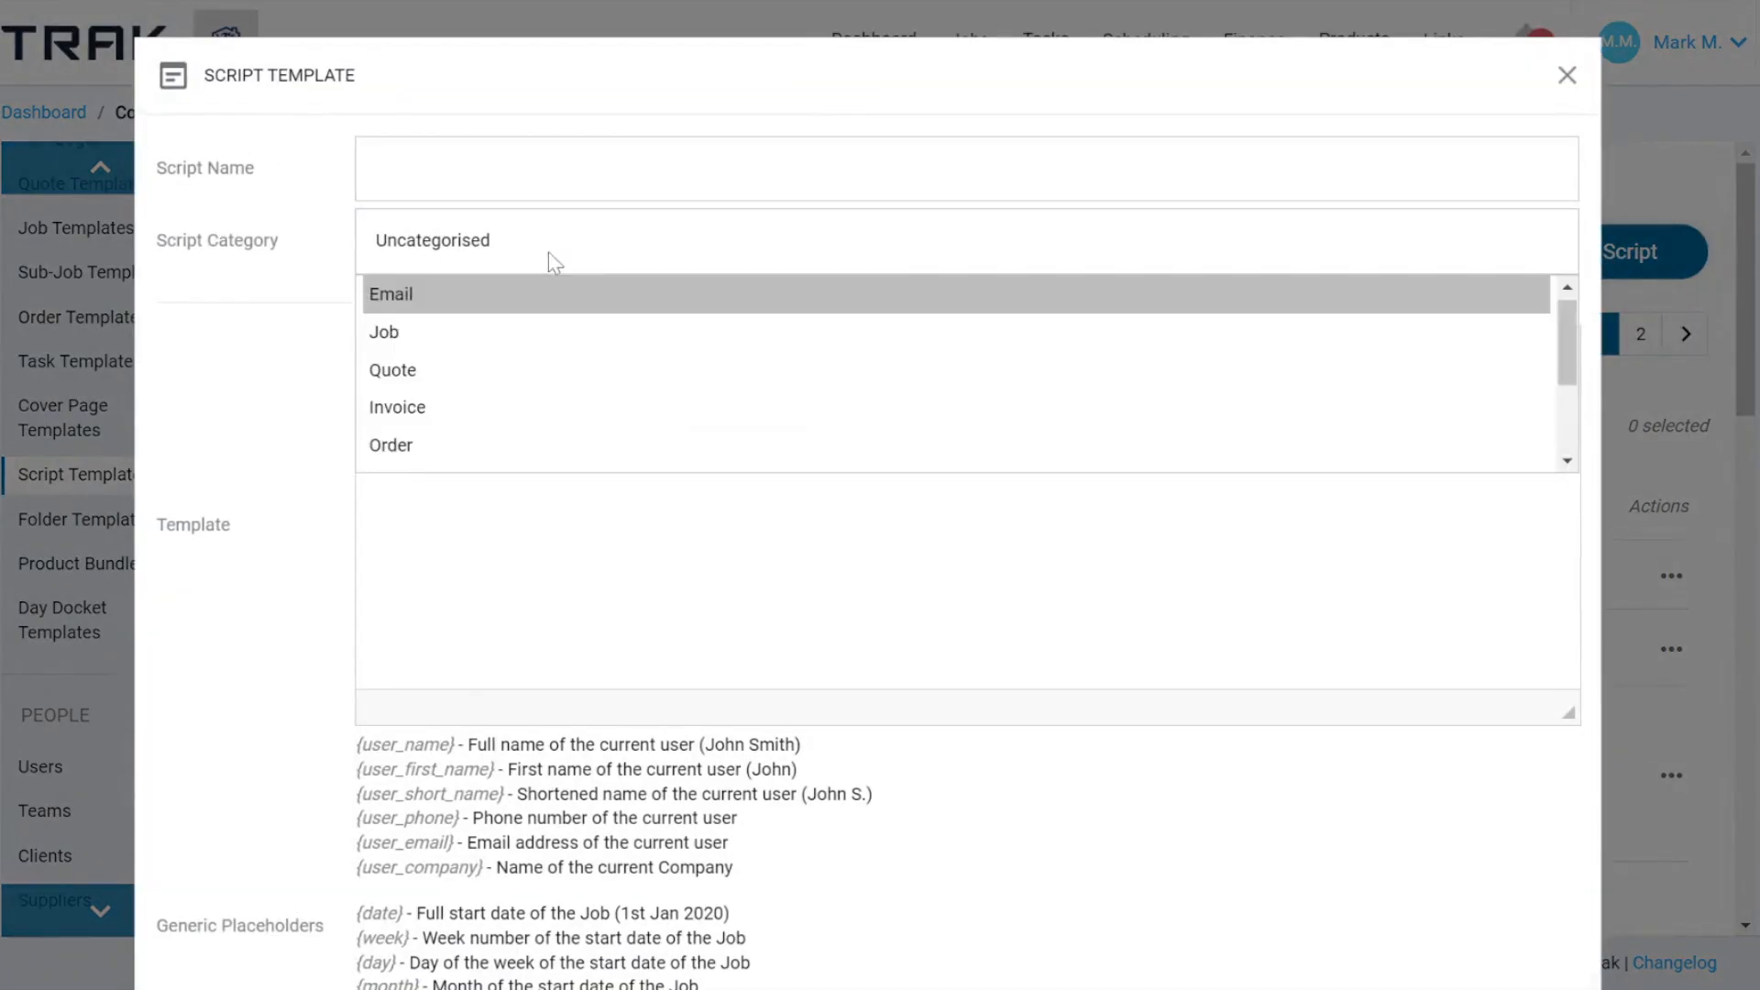
click(397, 380)
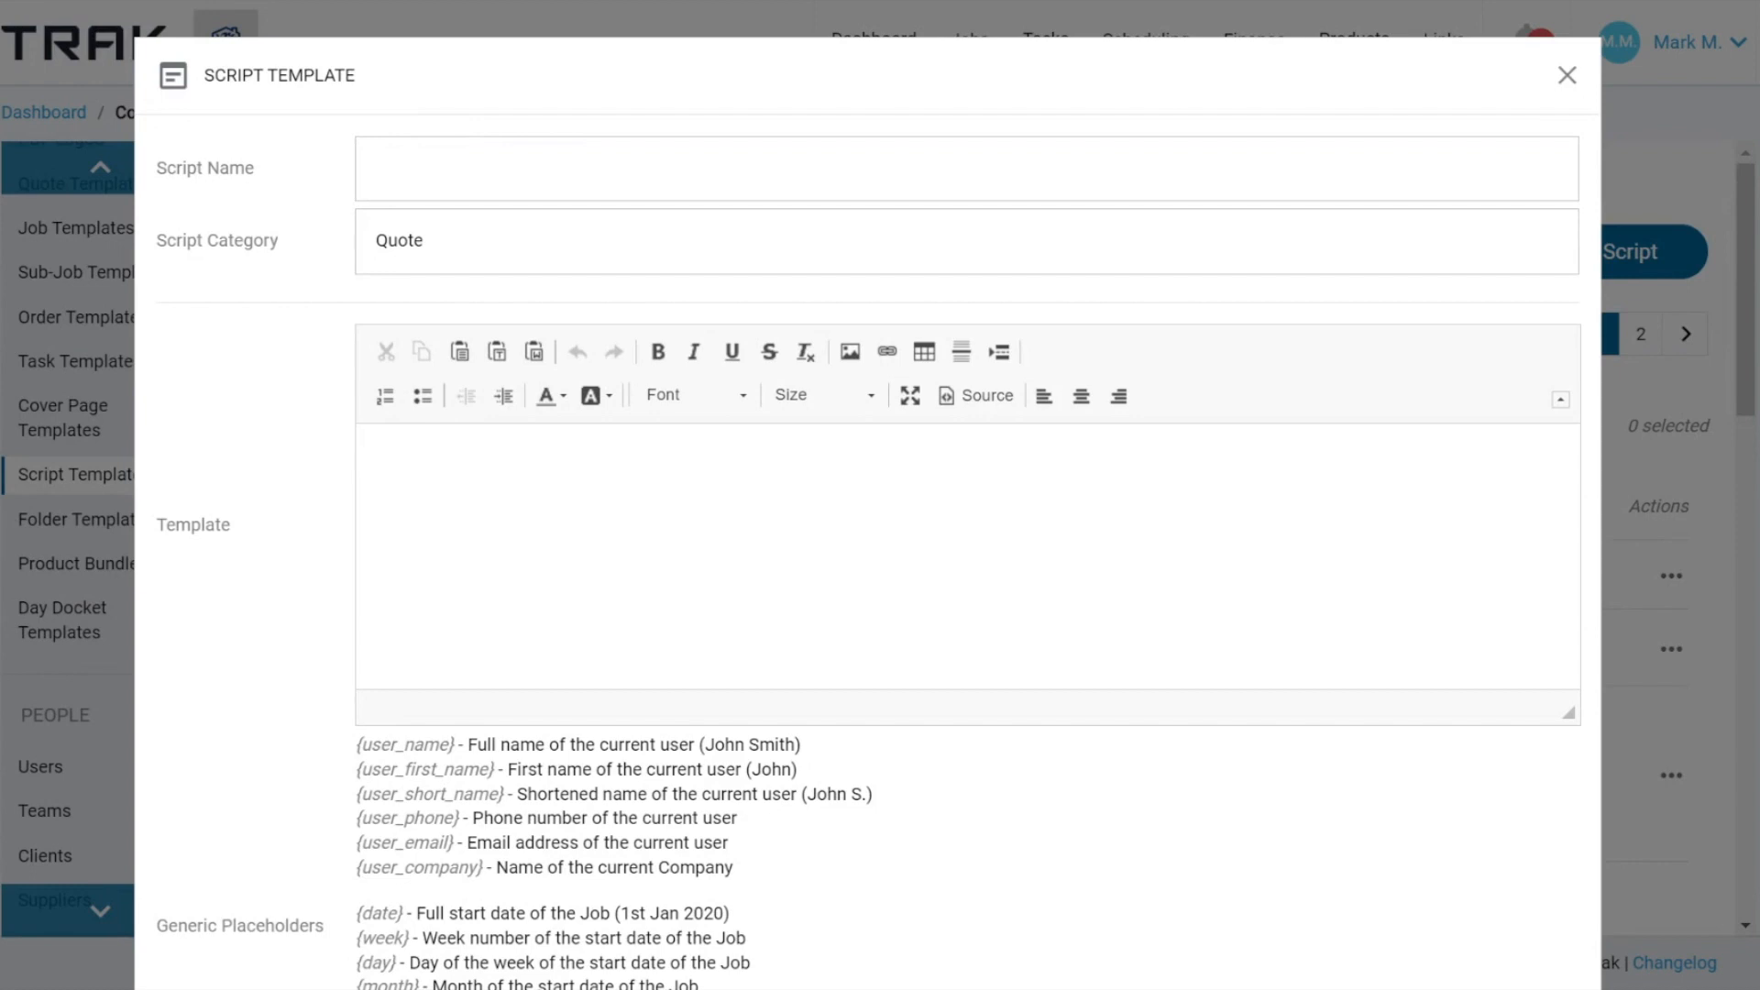
Examine the generic and job information placeholders available for the script, and close the form without saving.
scroll(866, 550, down, 3)
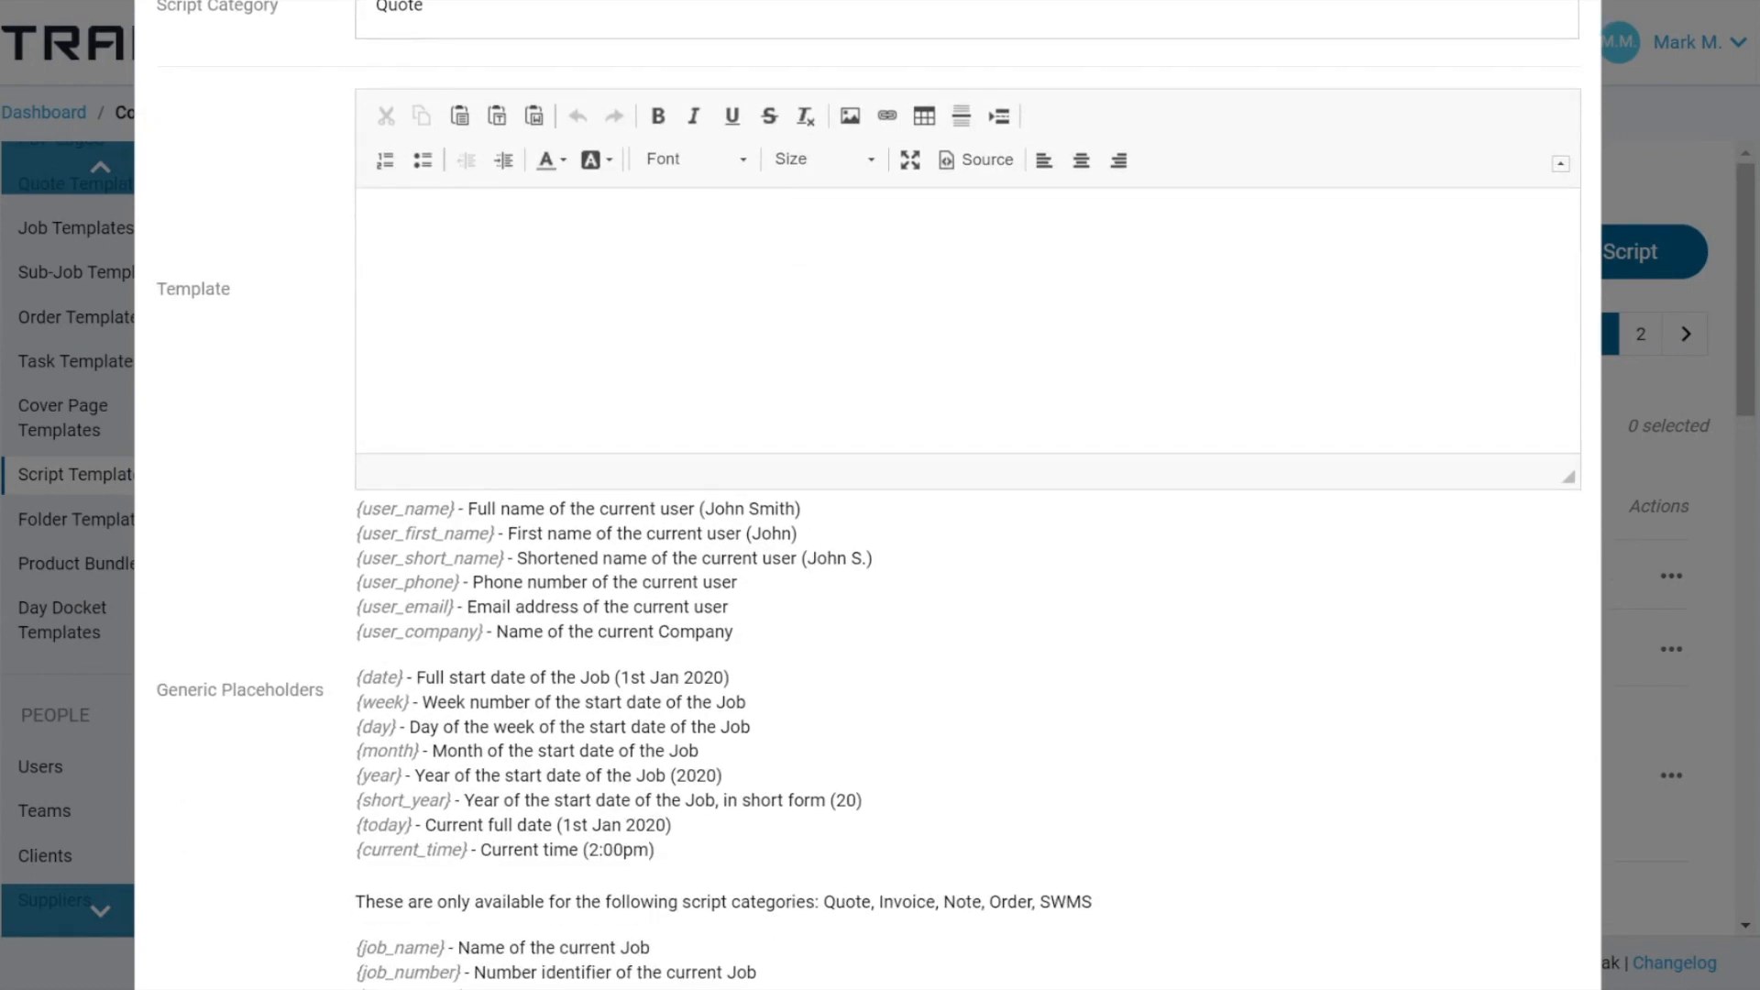
scroll(866, 550, down, 2)
drag(322, 376, 431, 541)
click(308, 466)
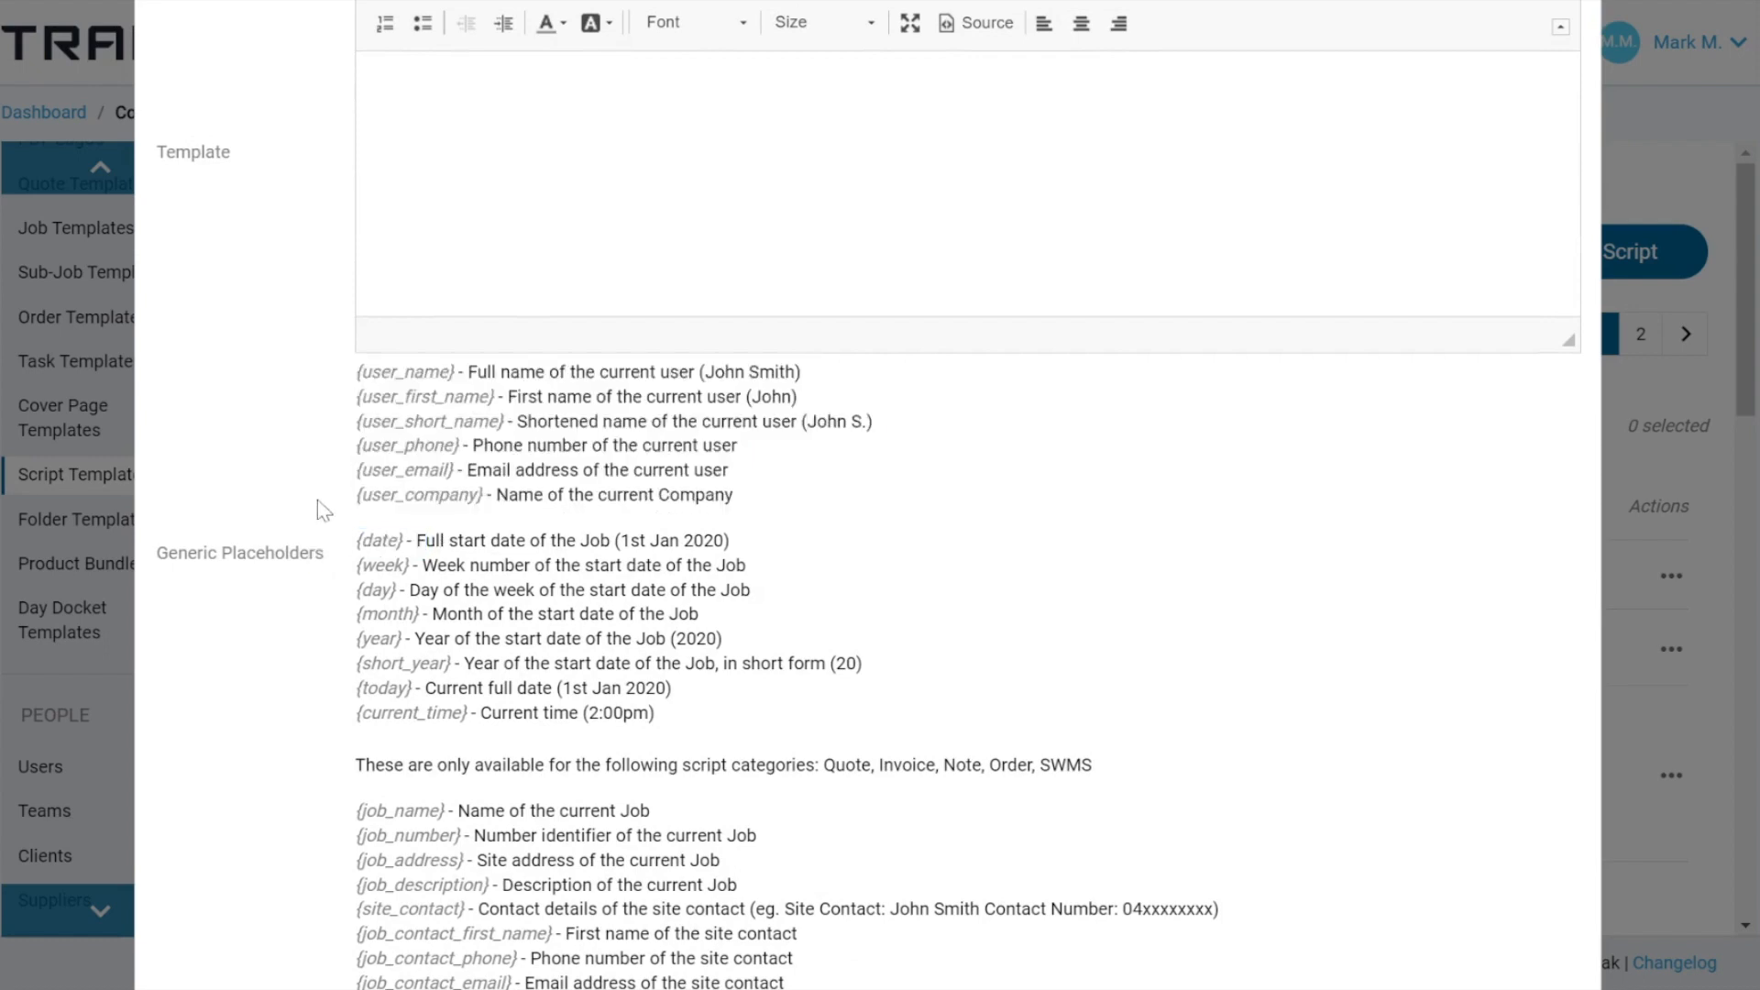
scroll(317, 500, down, 7)
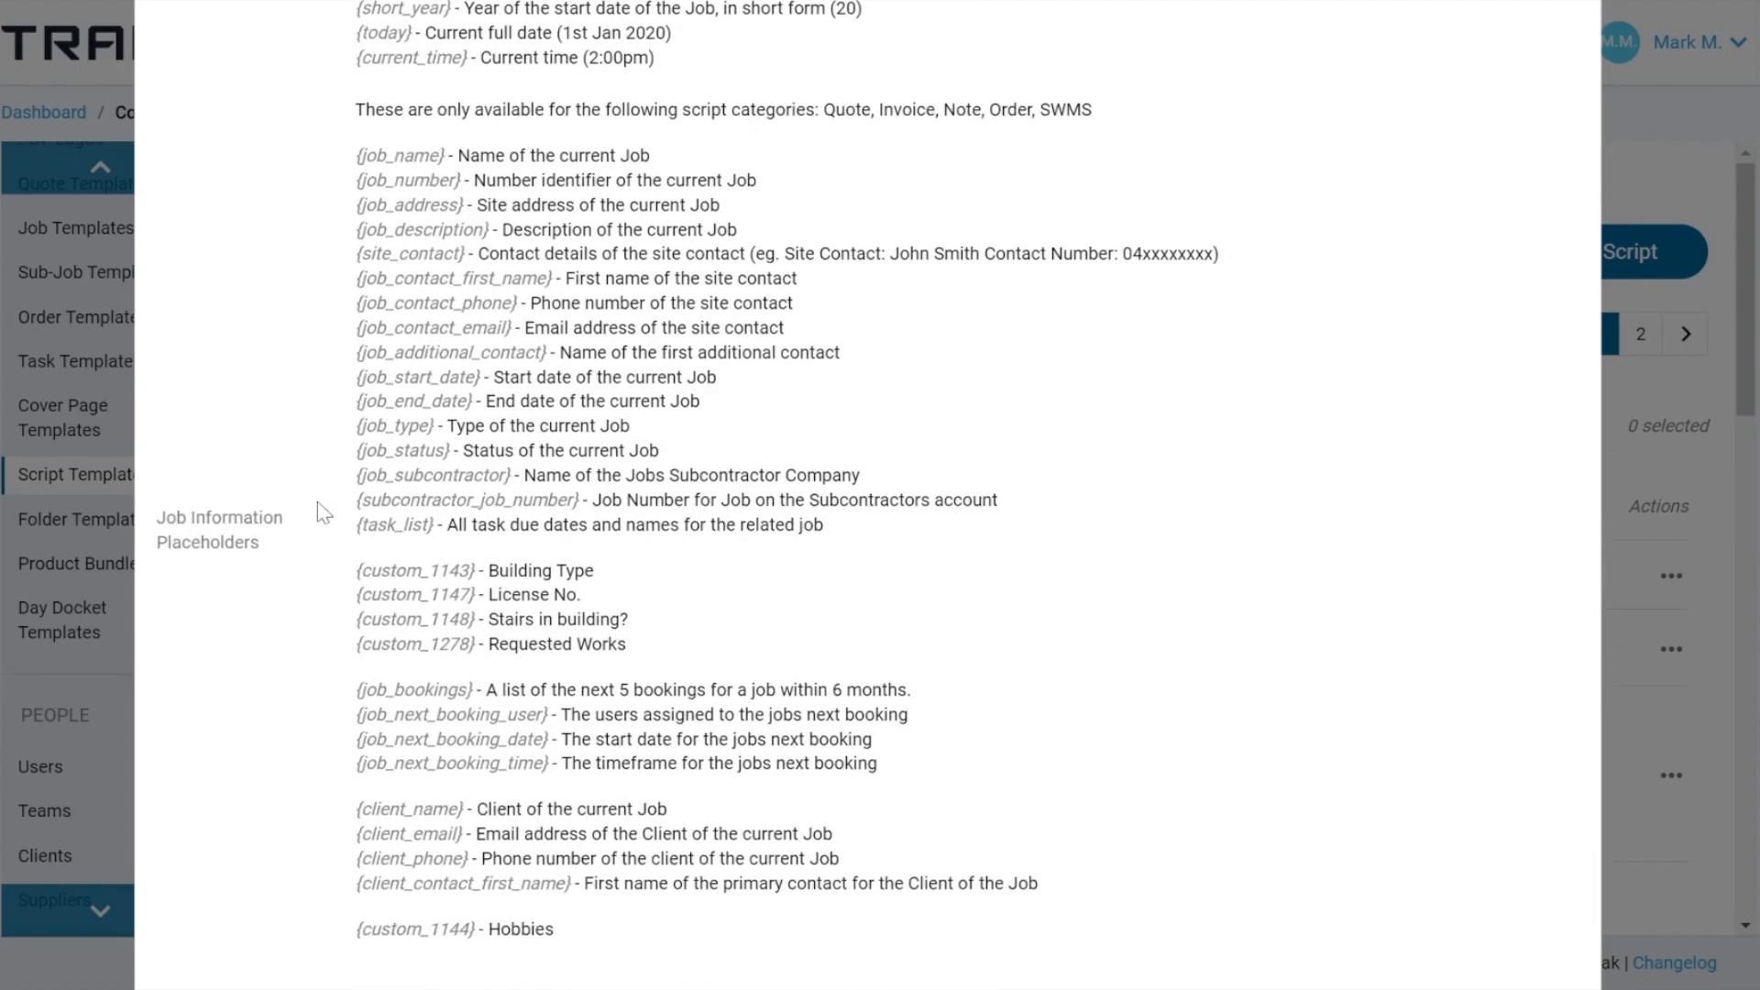
scroll(323, 511, up, 11)
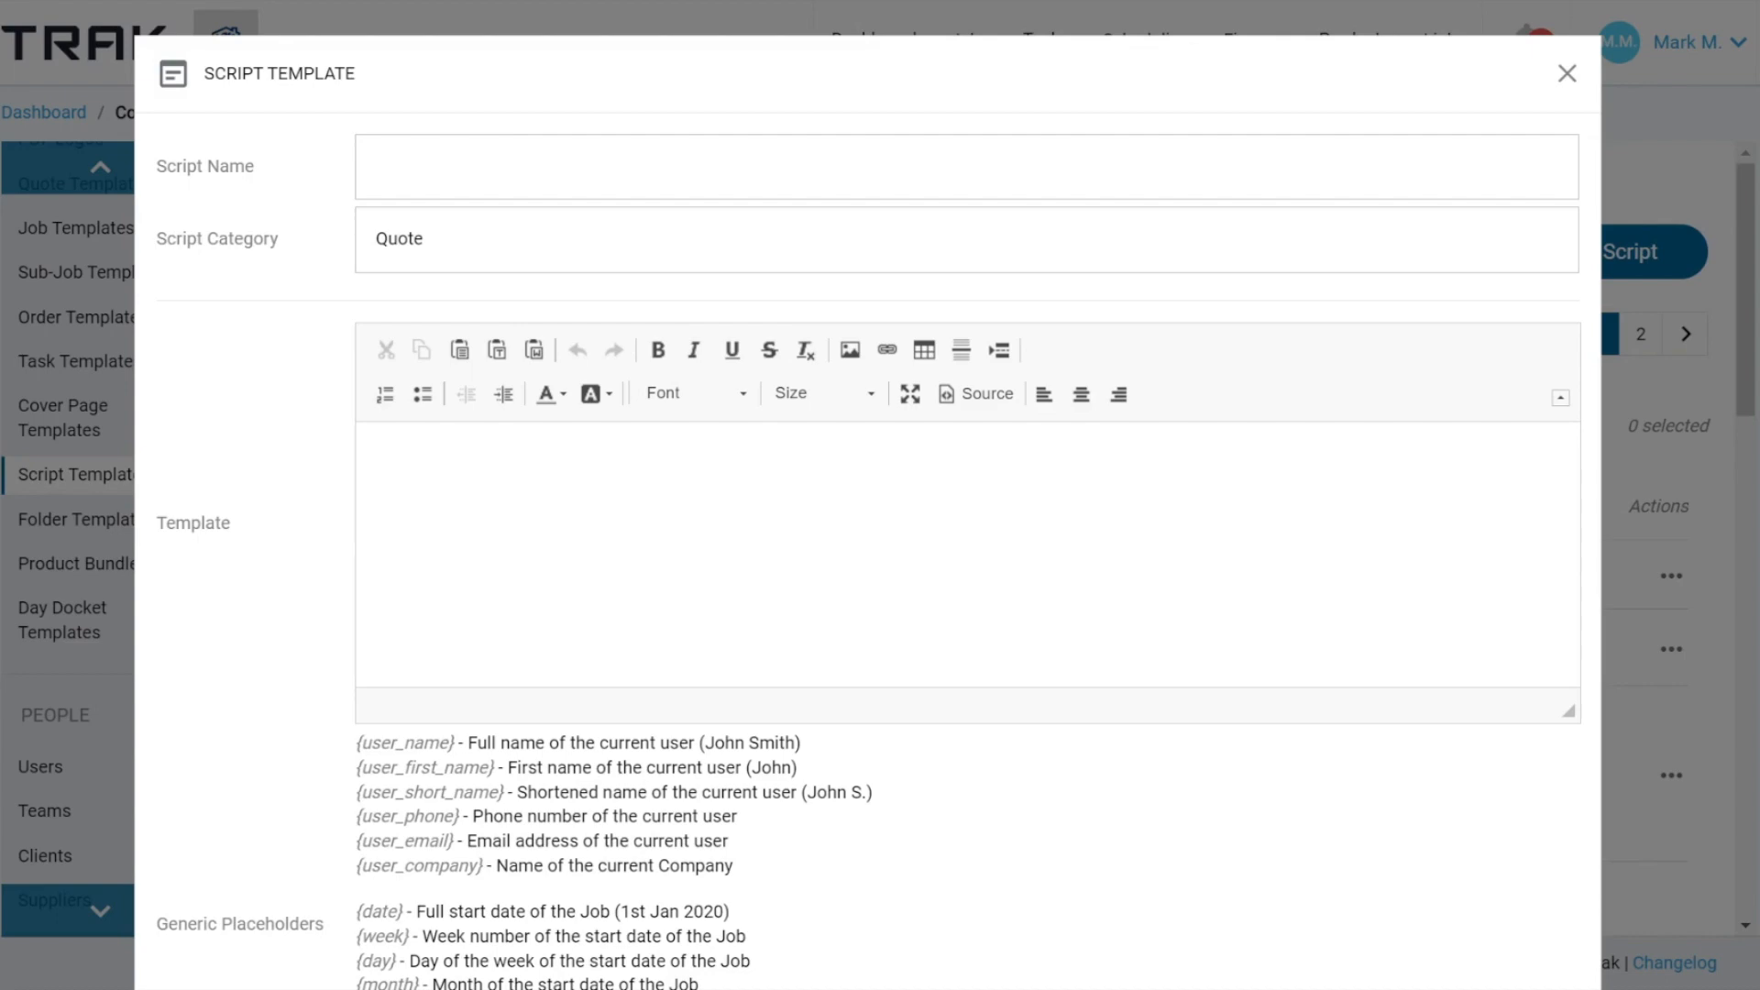
click(1566, 76)
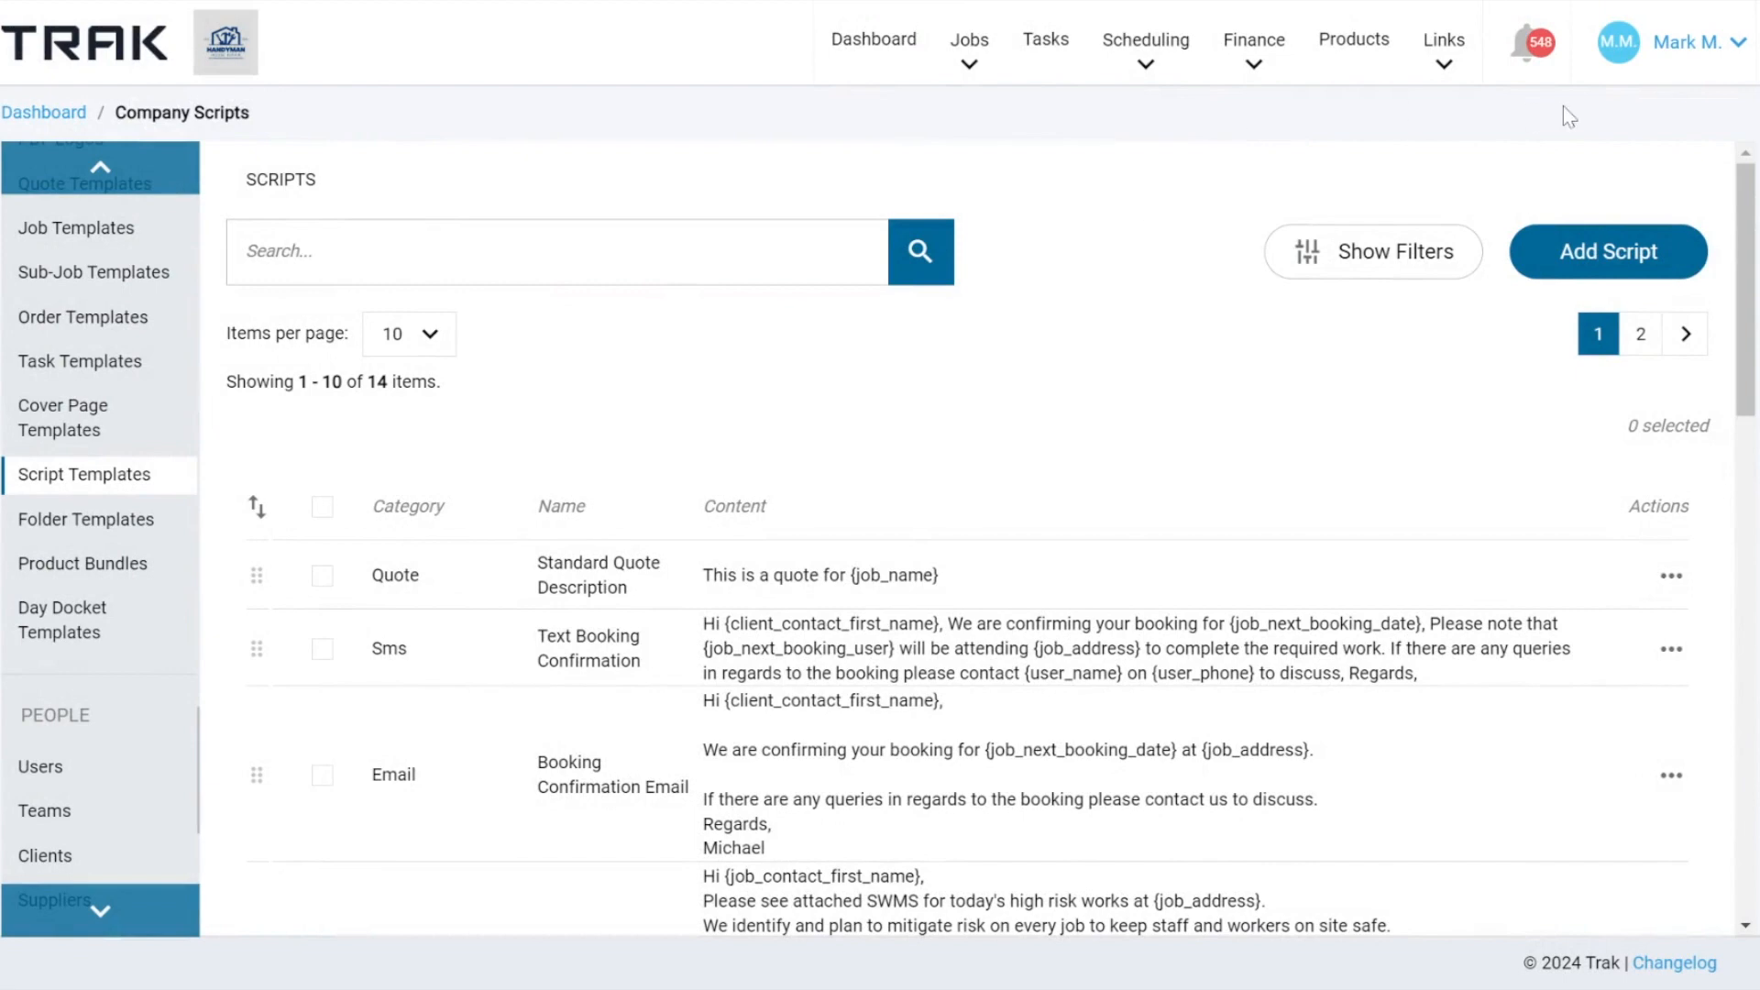
Go to the Product Bundles list in the template settings.
click(1716, 45)
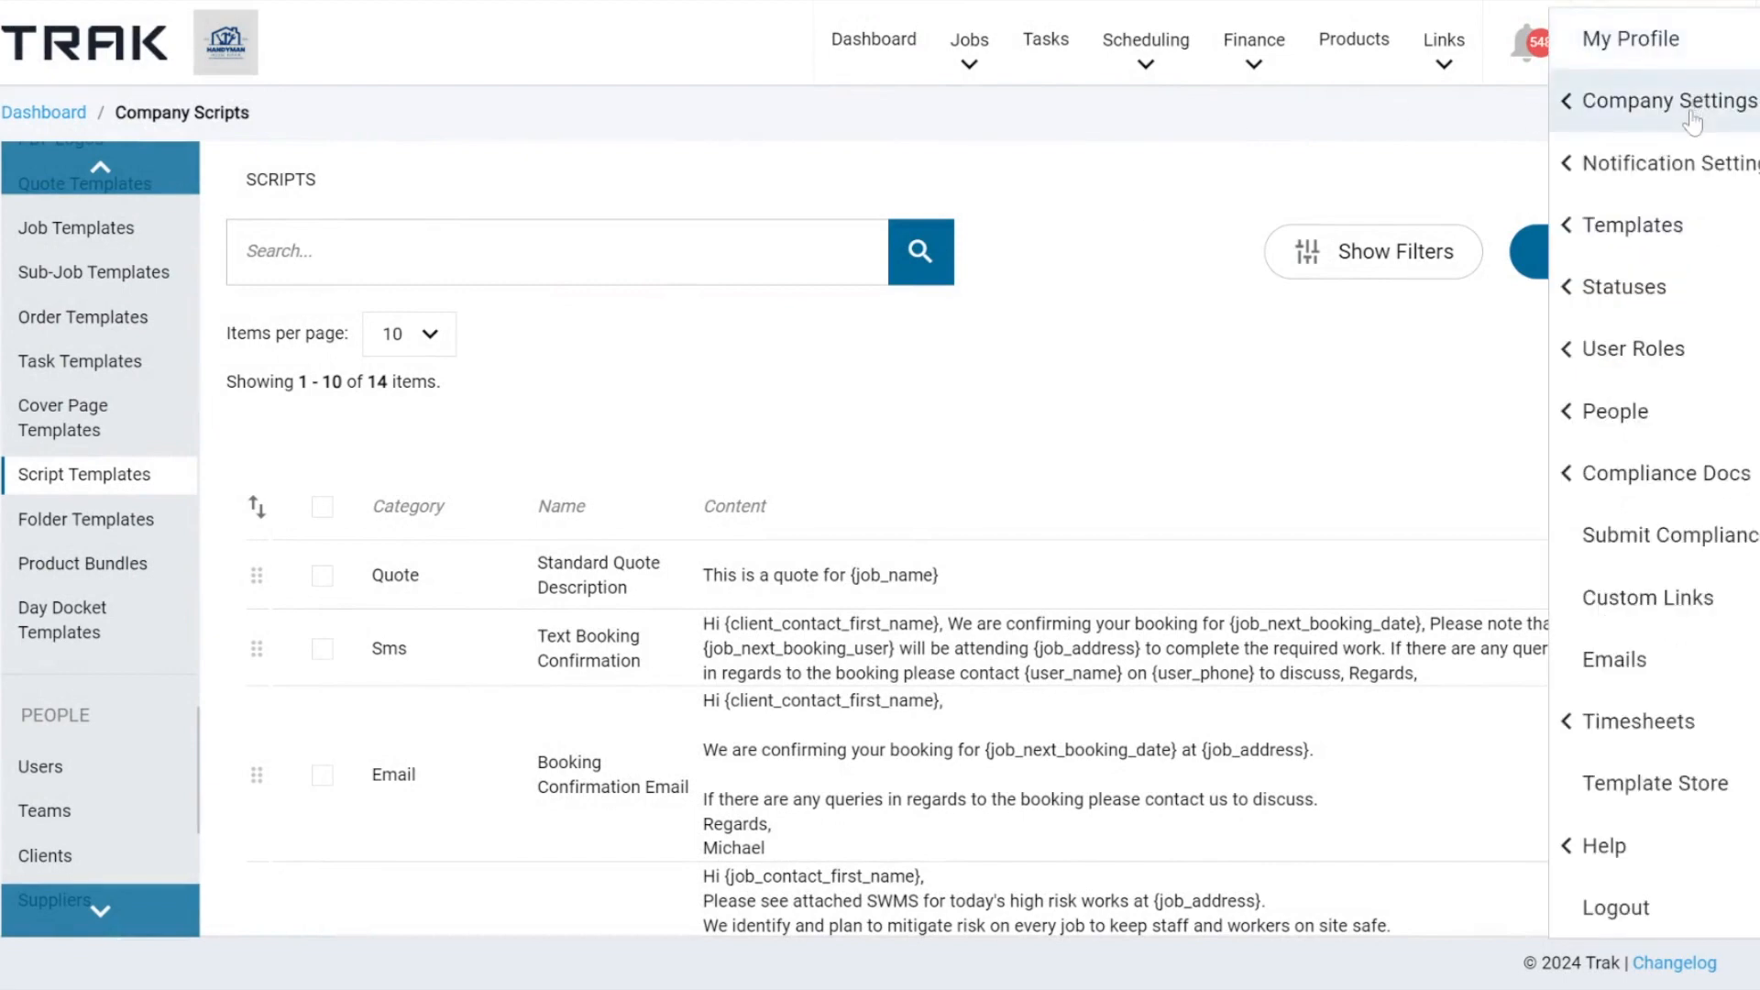
click(1673, 235)
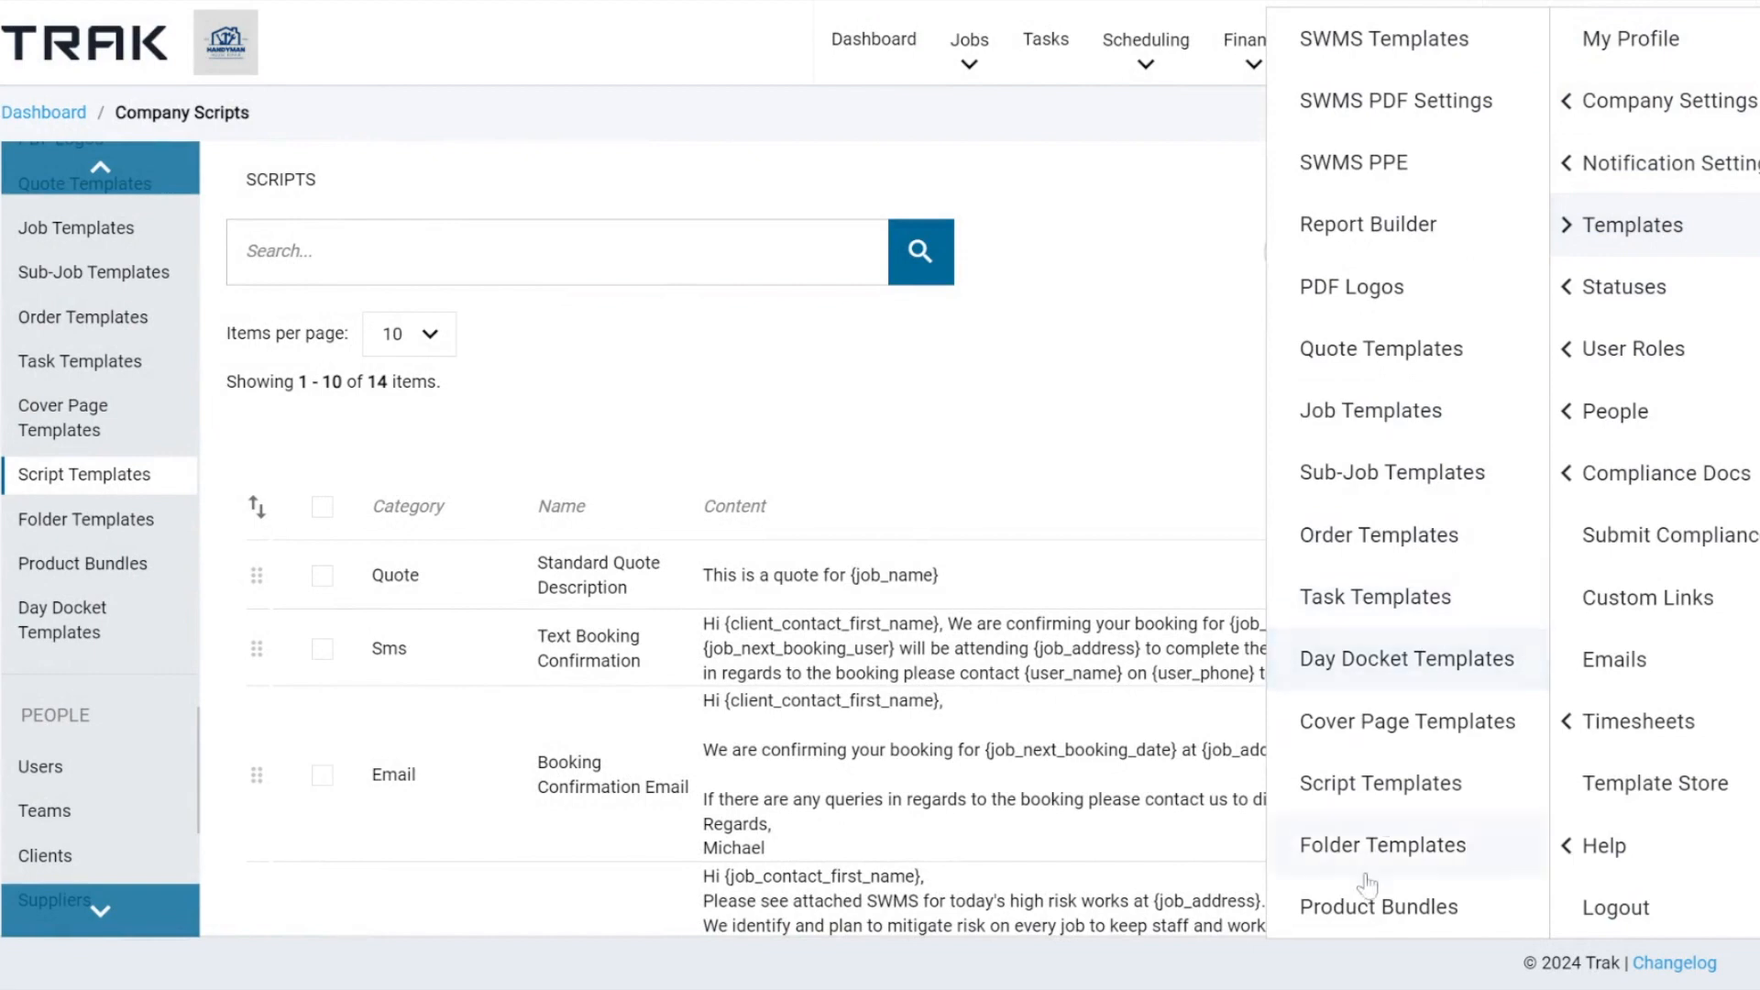
click(1363, 907)
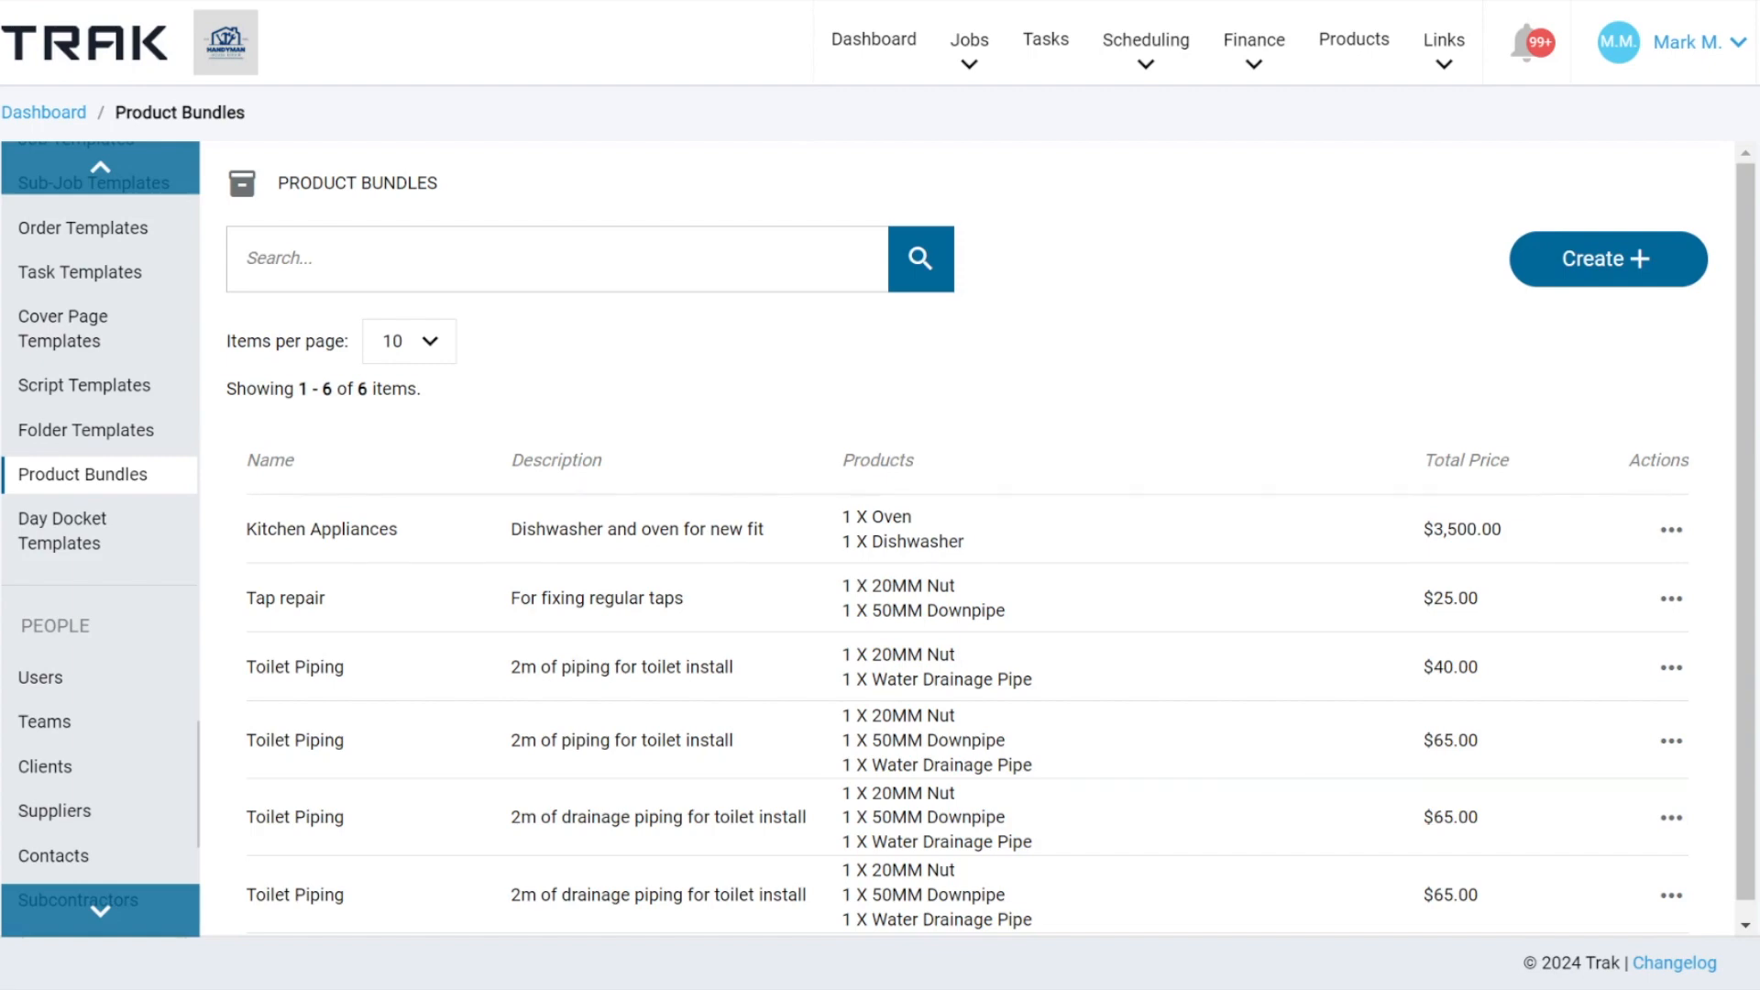
Create a new product bundle and name it "Tile installation per Sq/m".
click(1573, 273)
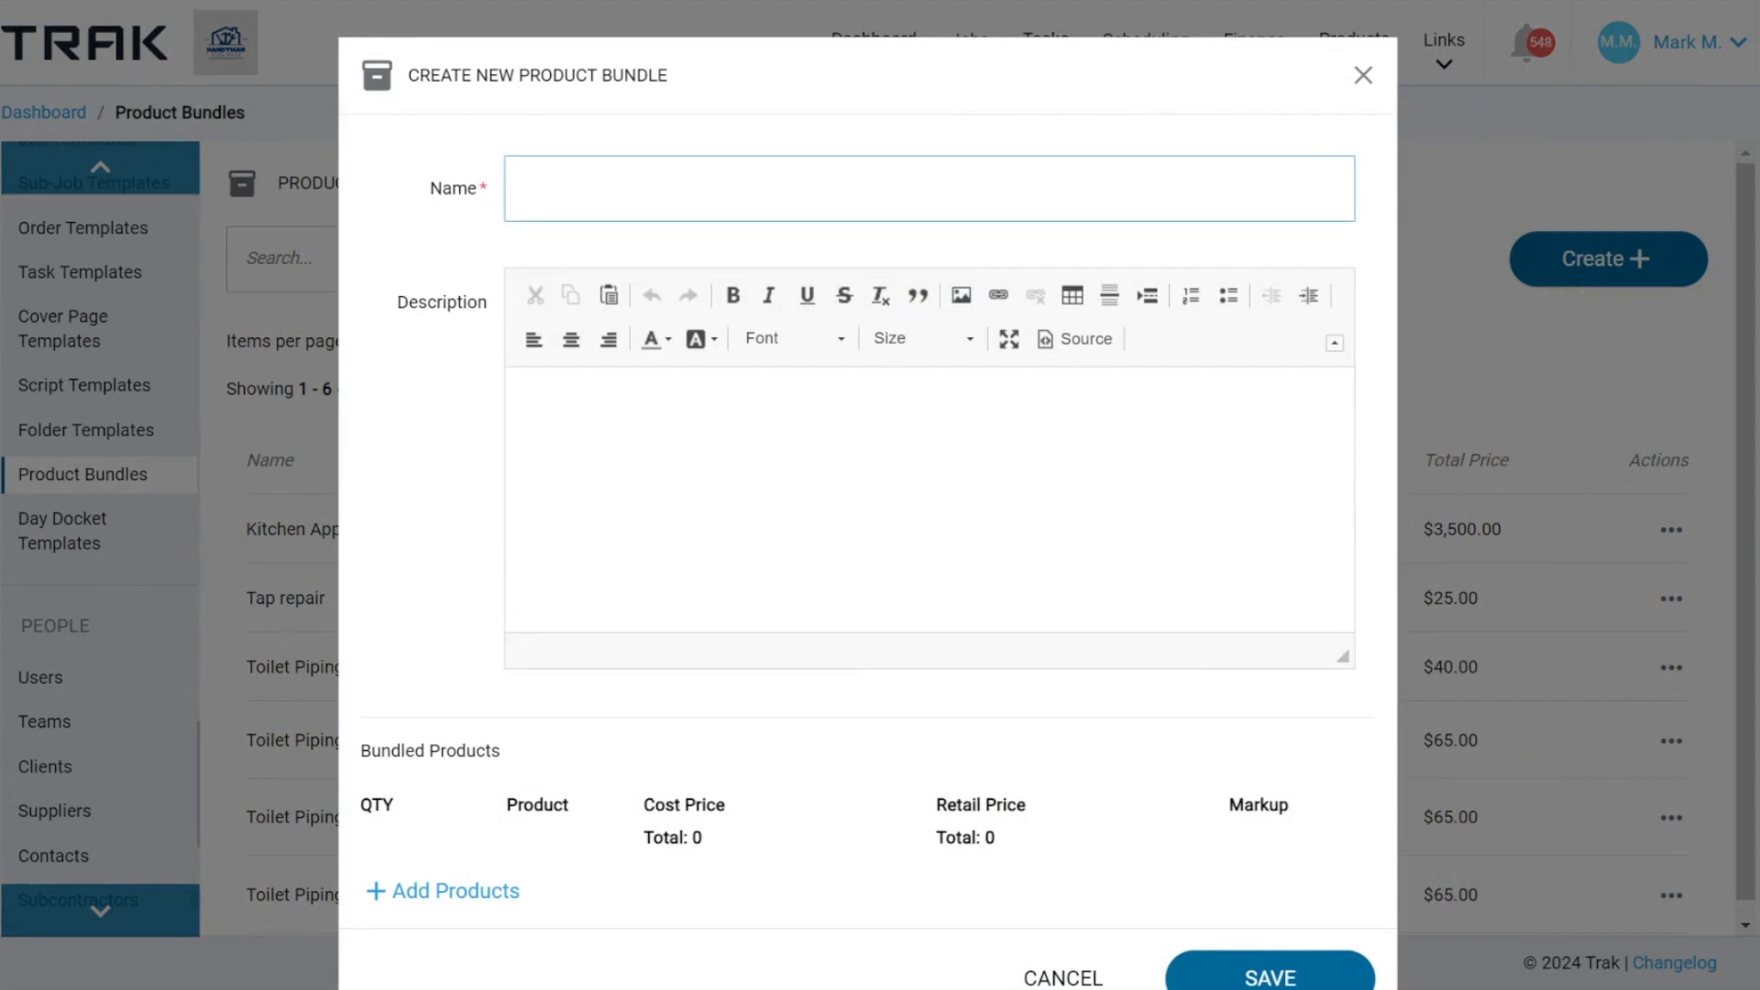
text(Tile installation per Sq)
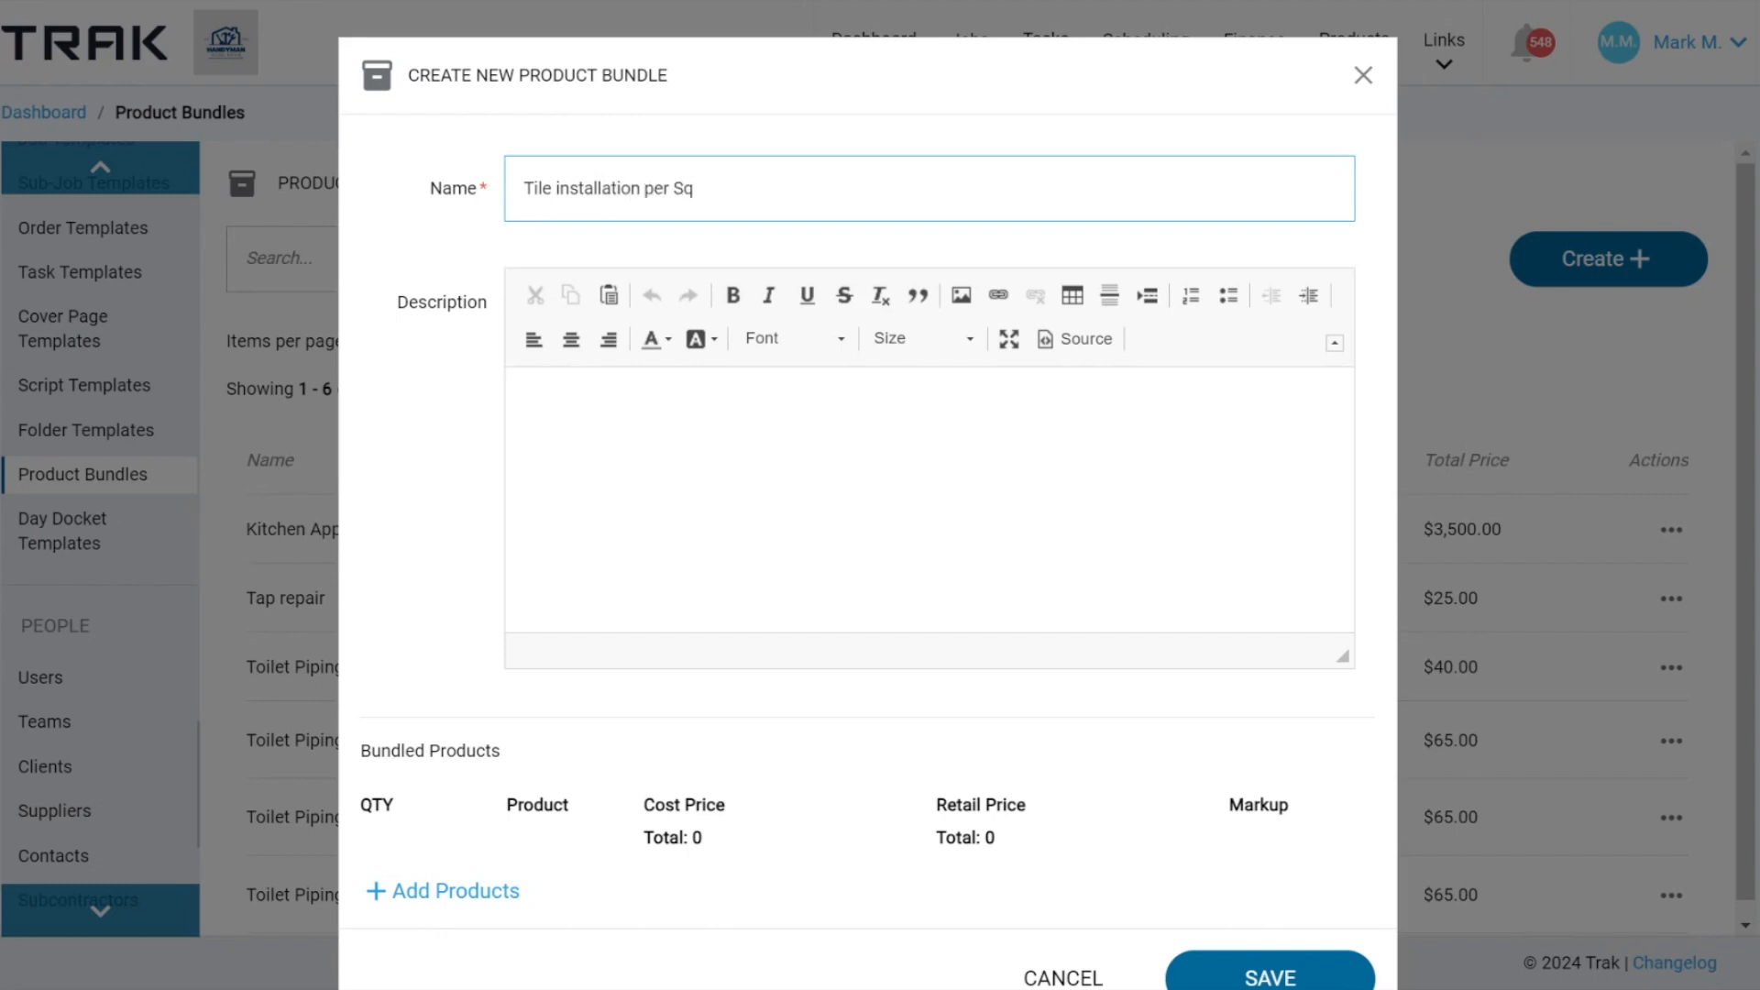
text(/m)
Select the Water Drainage Pipe, 20MM Nut and 50MM Downpipe as products for the tile installation bundle.
scroll(869, 496, down, 1)
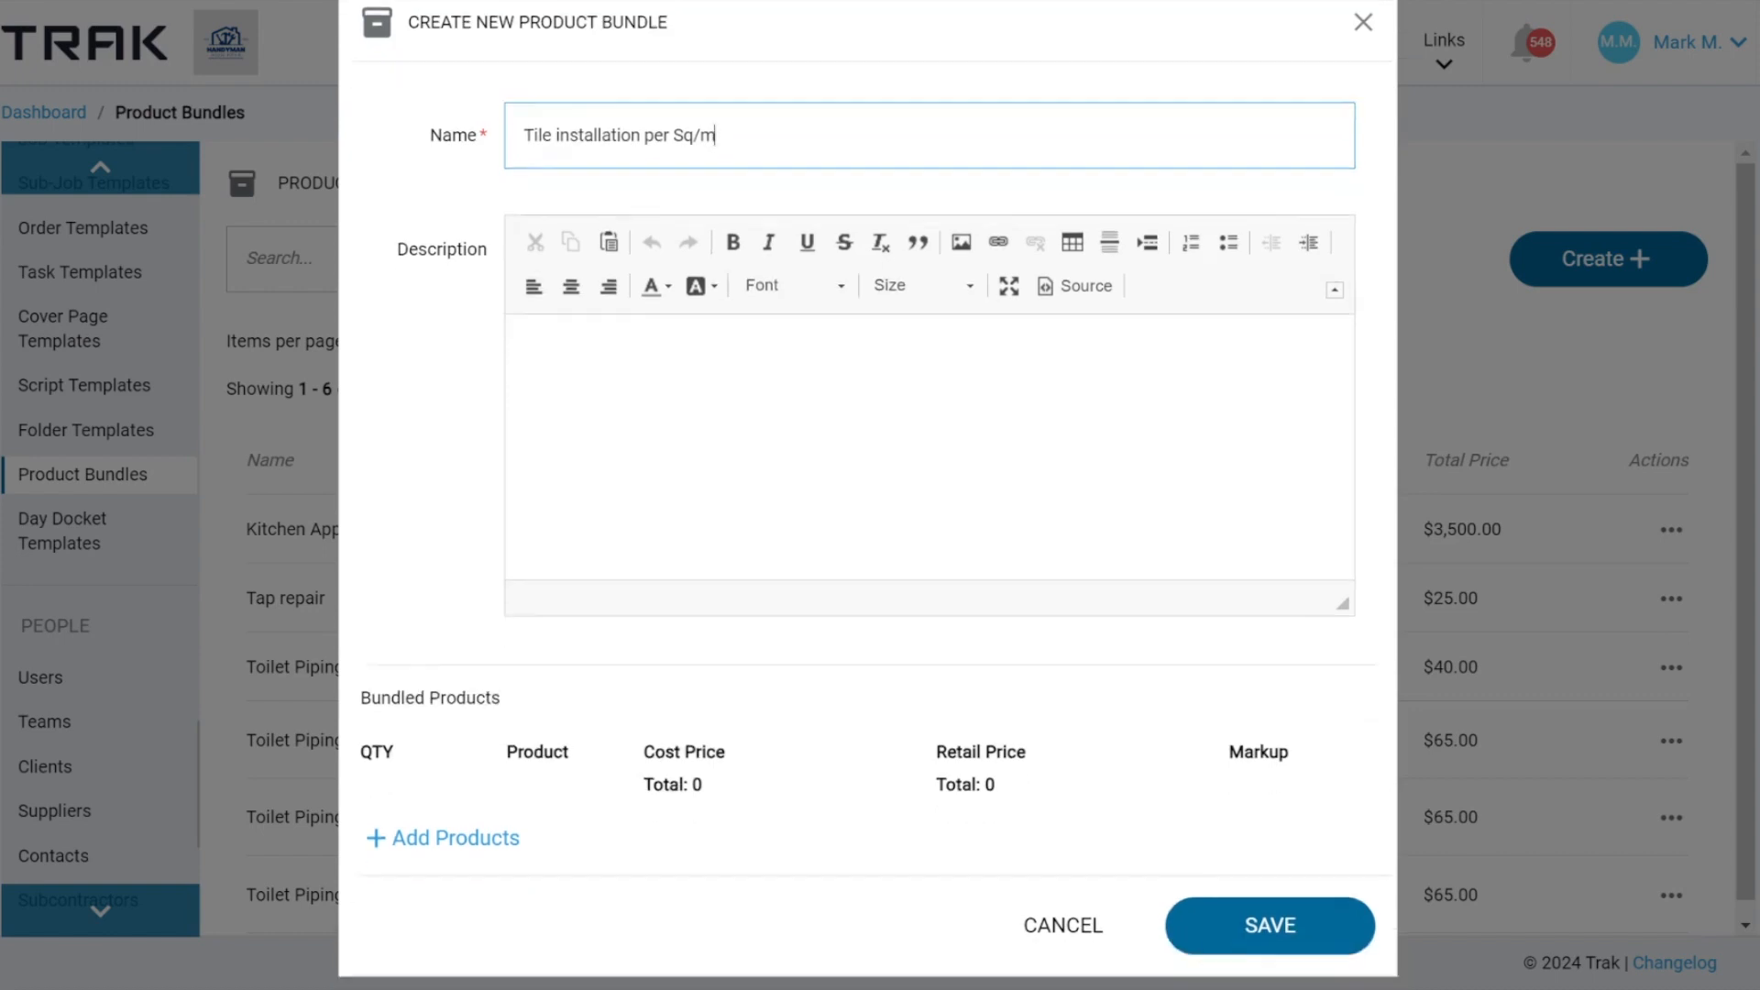
click(421, 814)
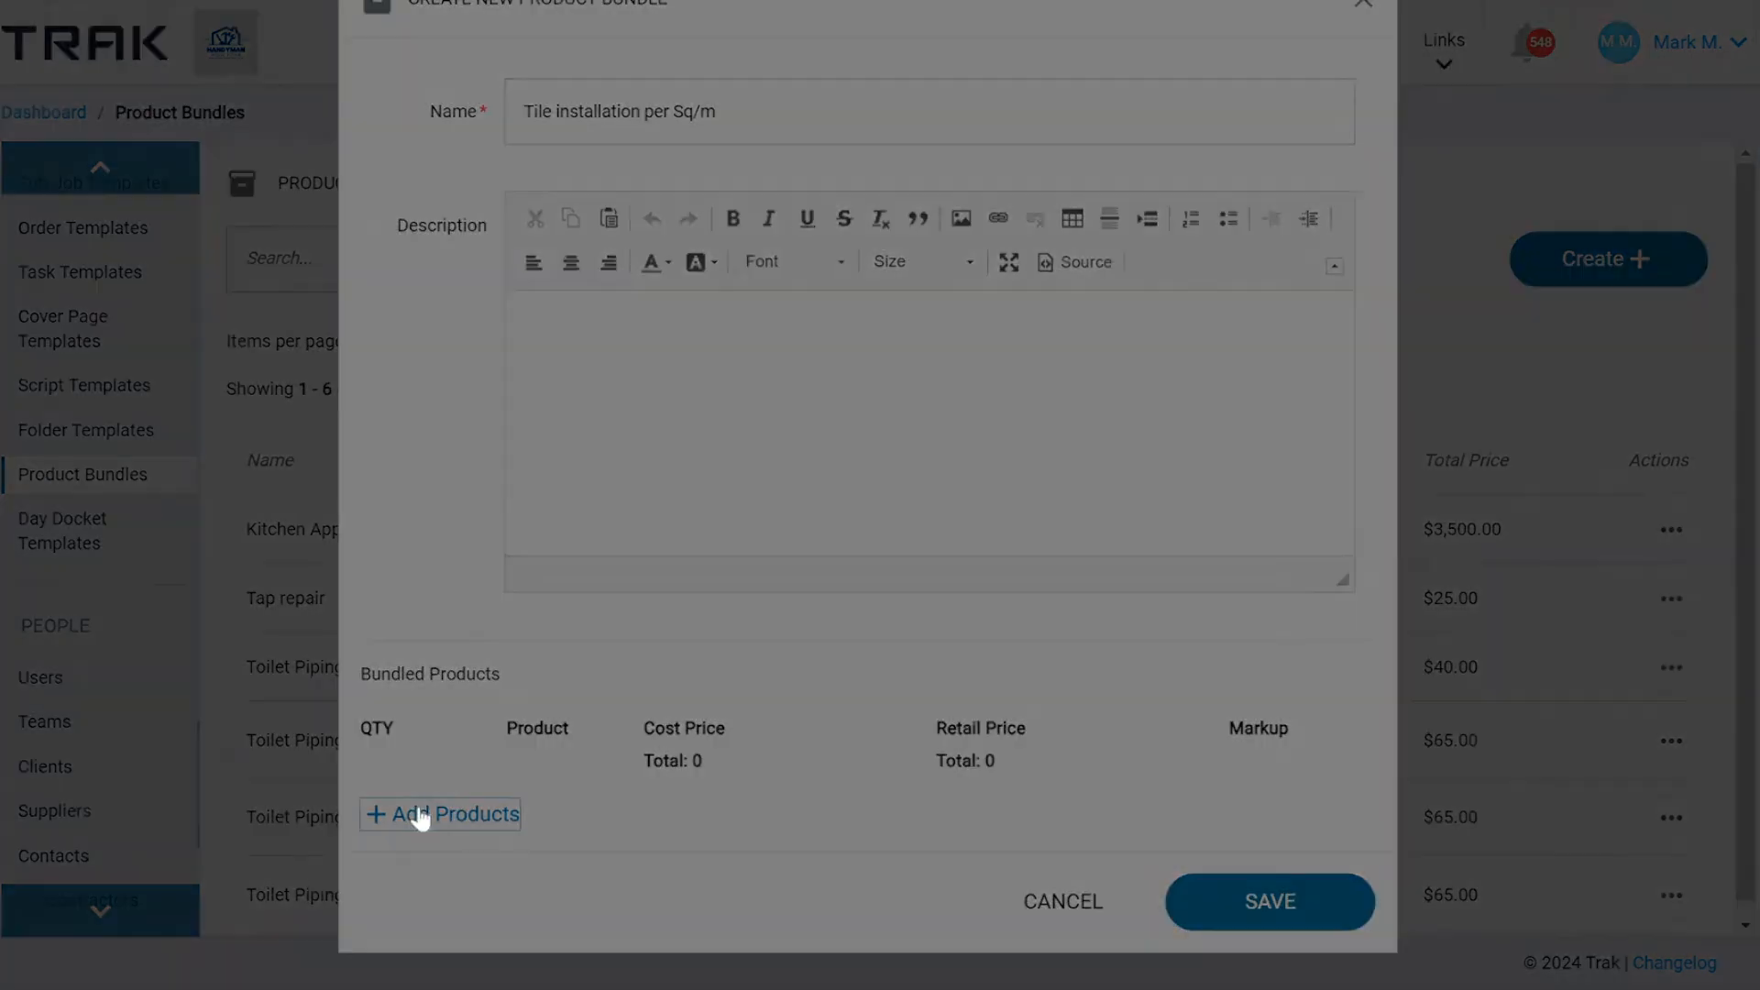
scroll(954, 589, down, 5)
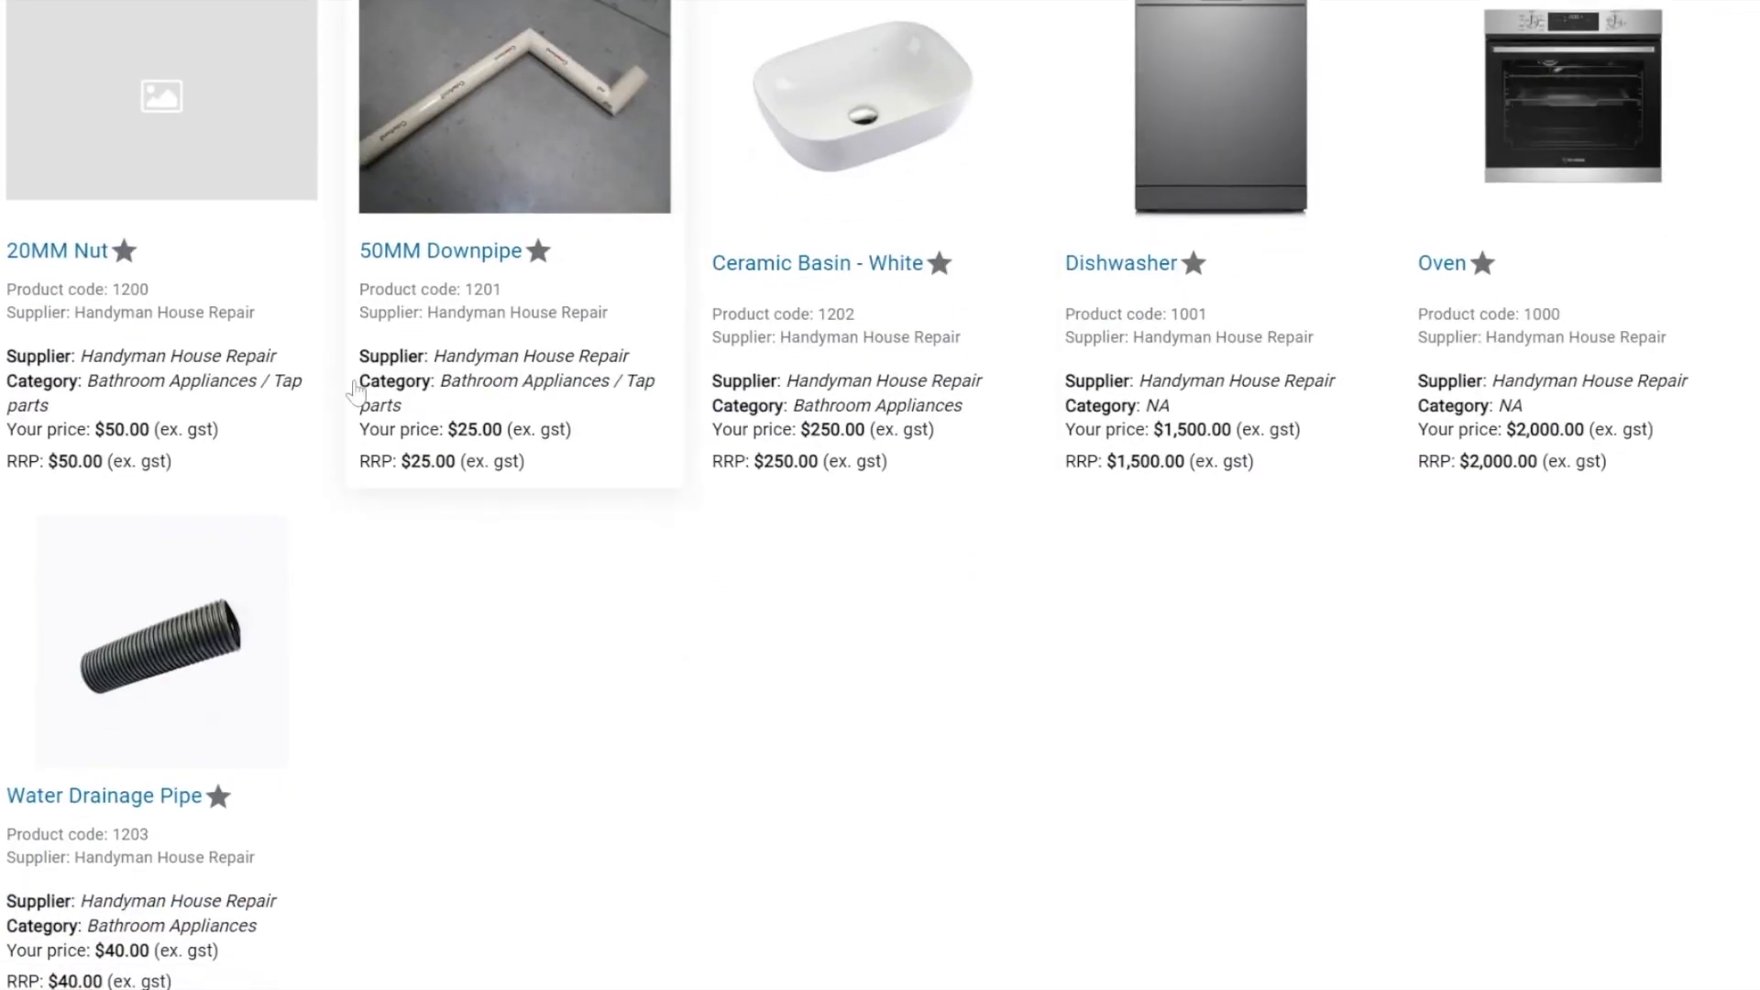
scroll(356, 392, down, 1)
click(133, 674)
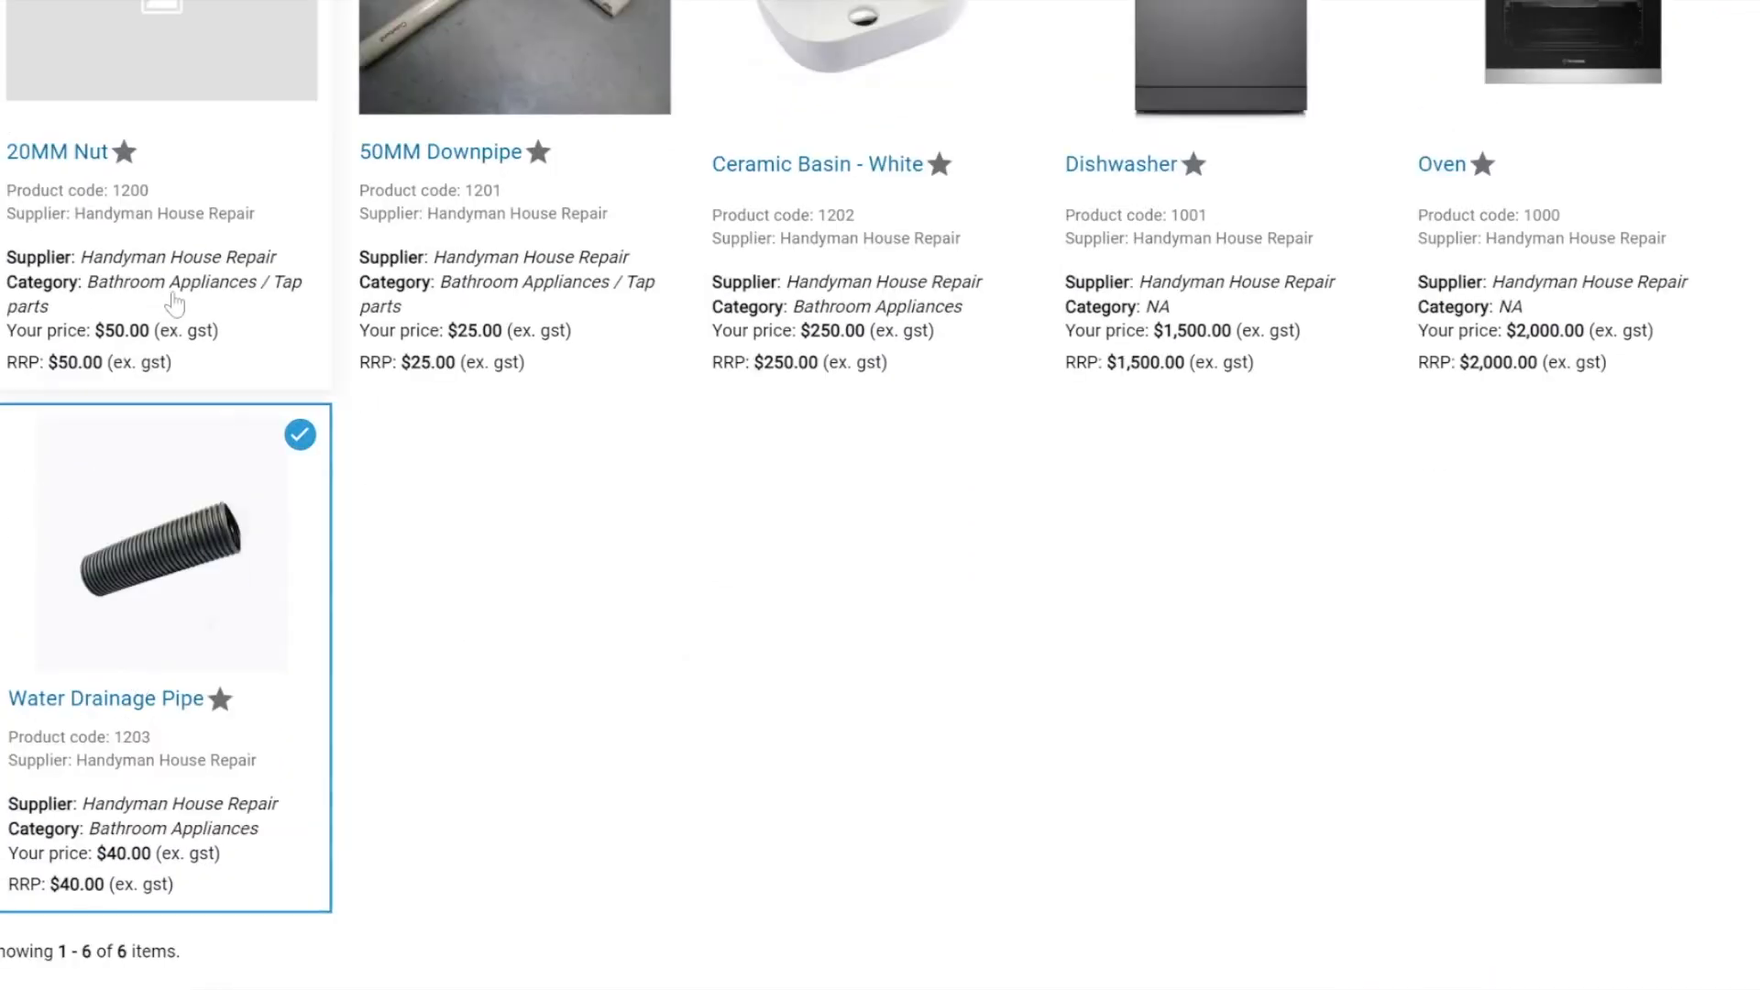
click(520, 296)
scroll(610, 586, down, 3)
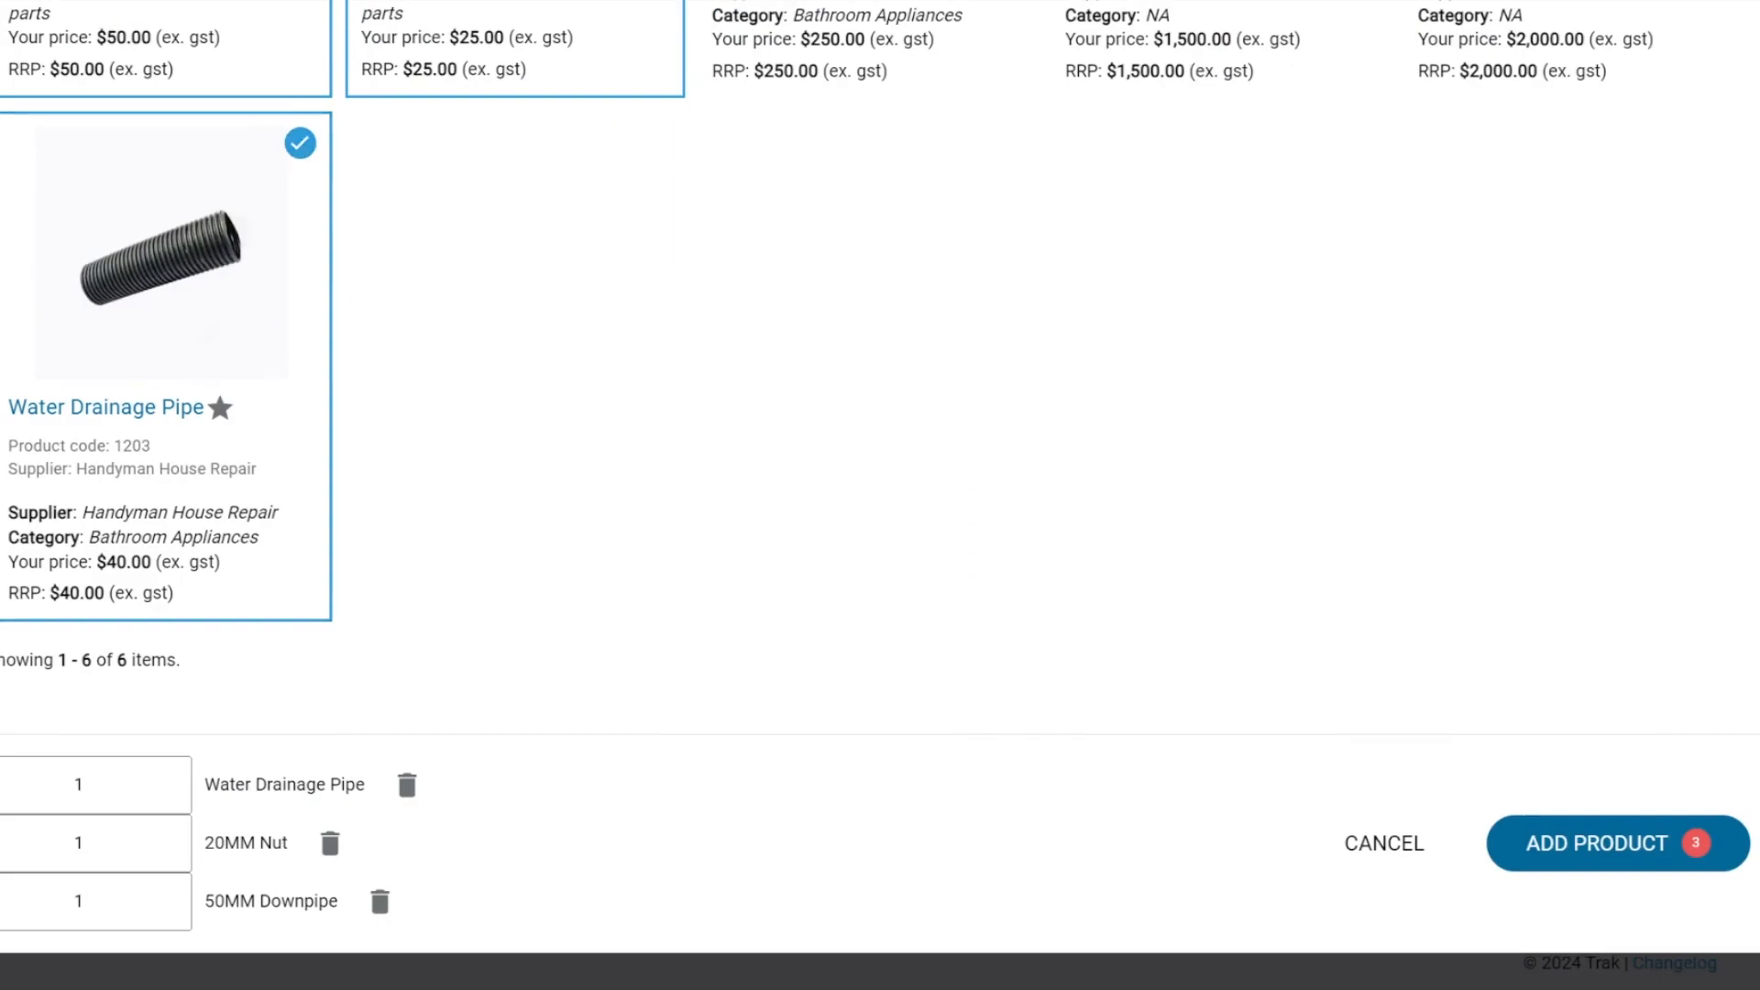
Add the selected products to the bundle with quantities 2.75 Water Drainage Pipe, 112 20MM Nut and 0.5 50MM Downpipe.
click(90, 785)
key(BackSpace)
text(2.7)
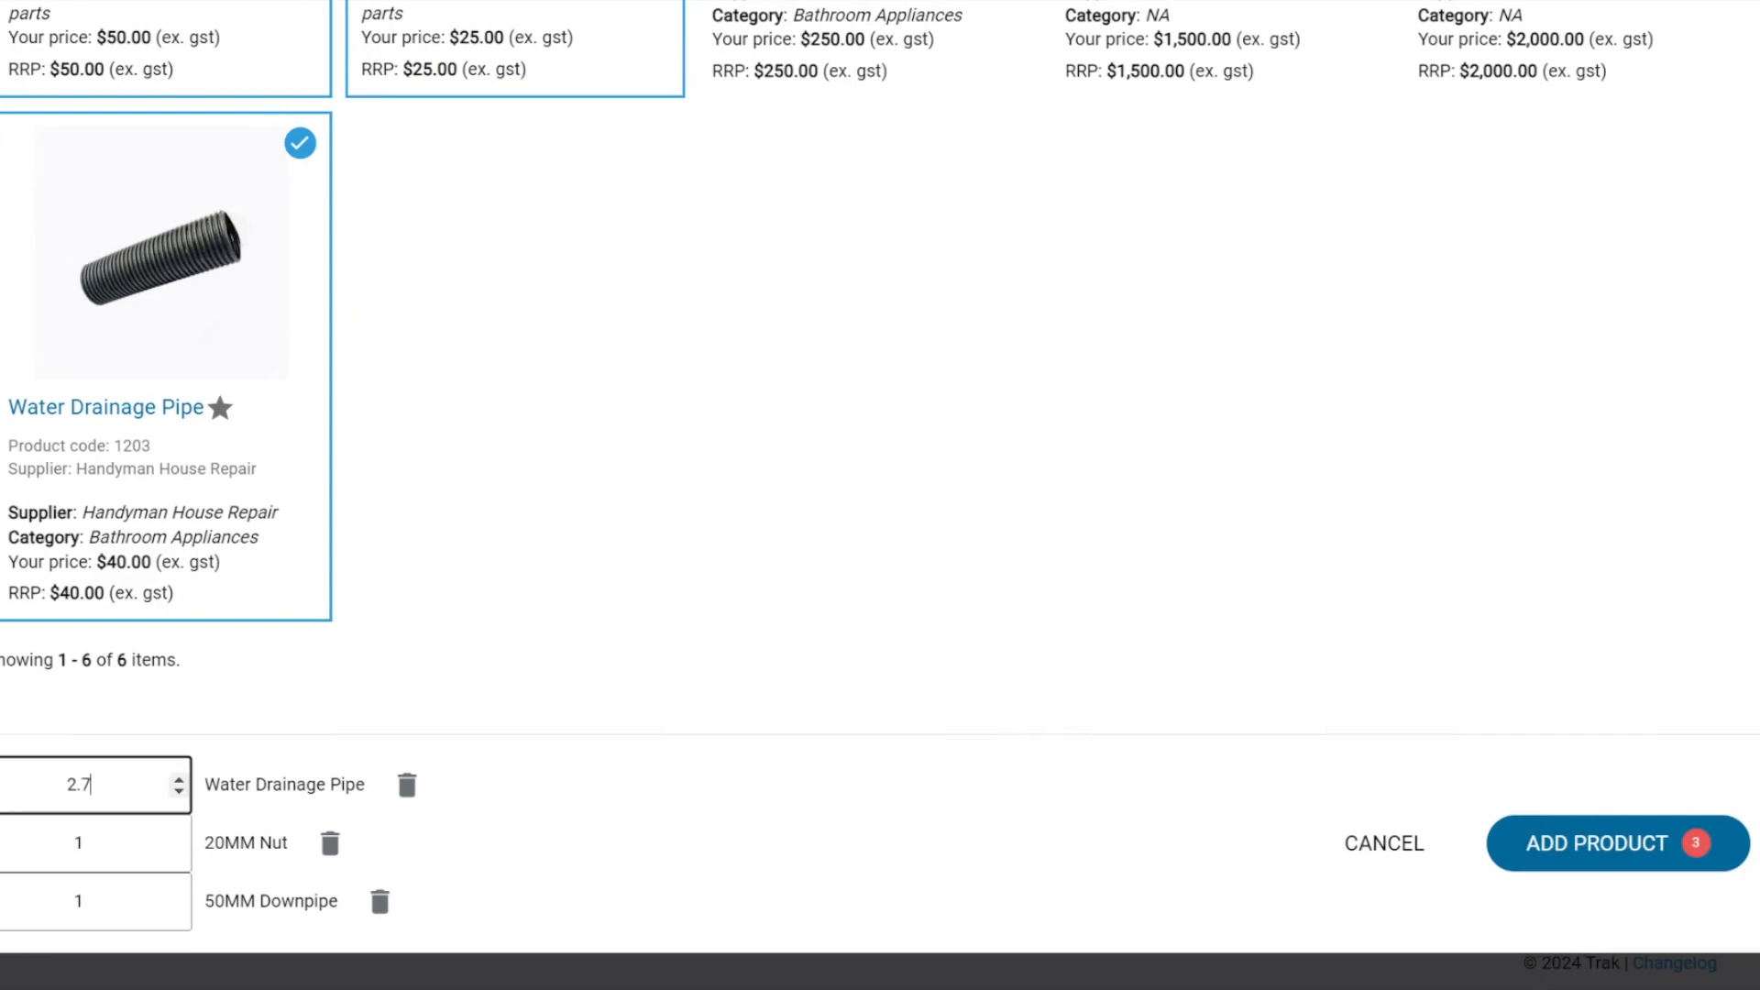
text(5)
click(90, 842)
text(112)
key(Tab)
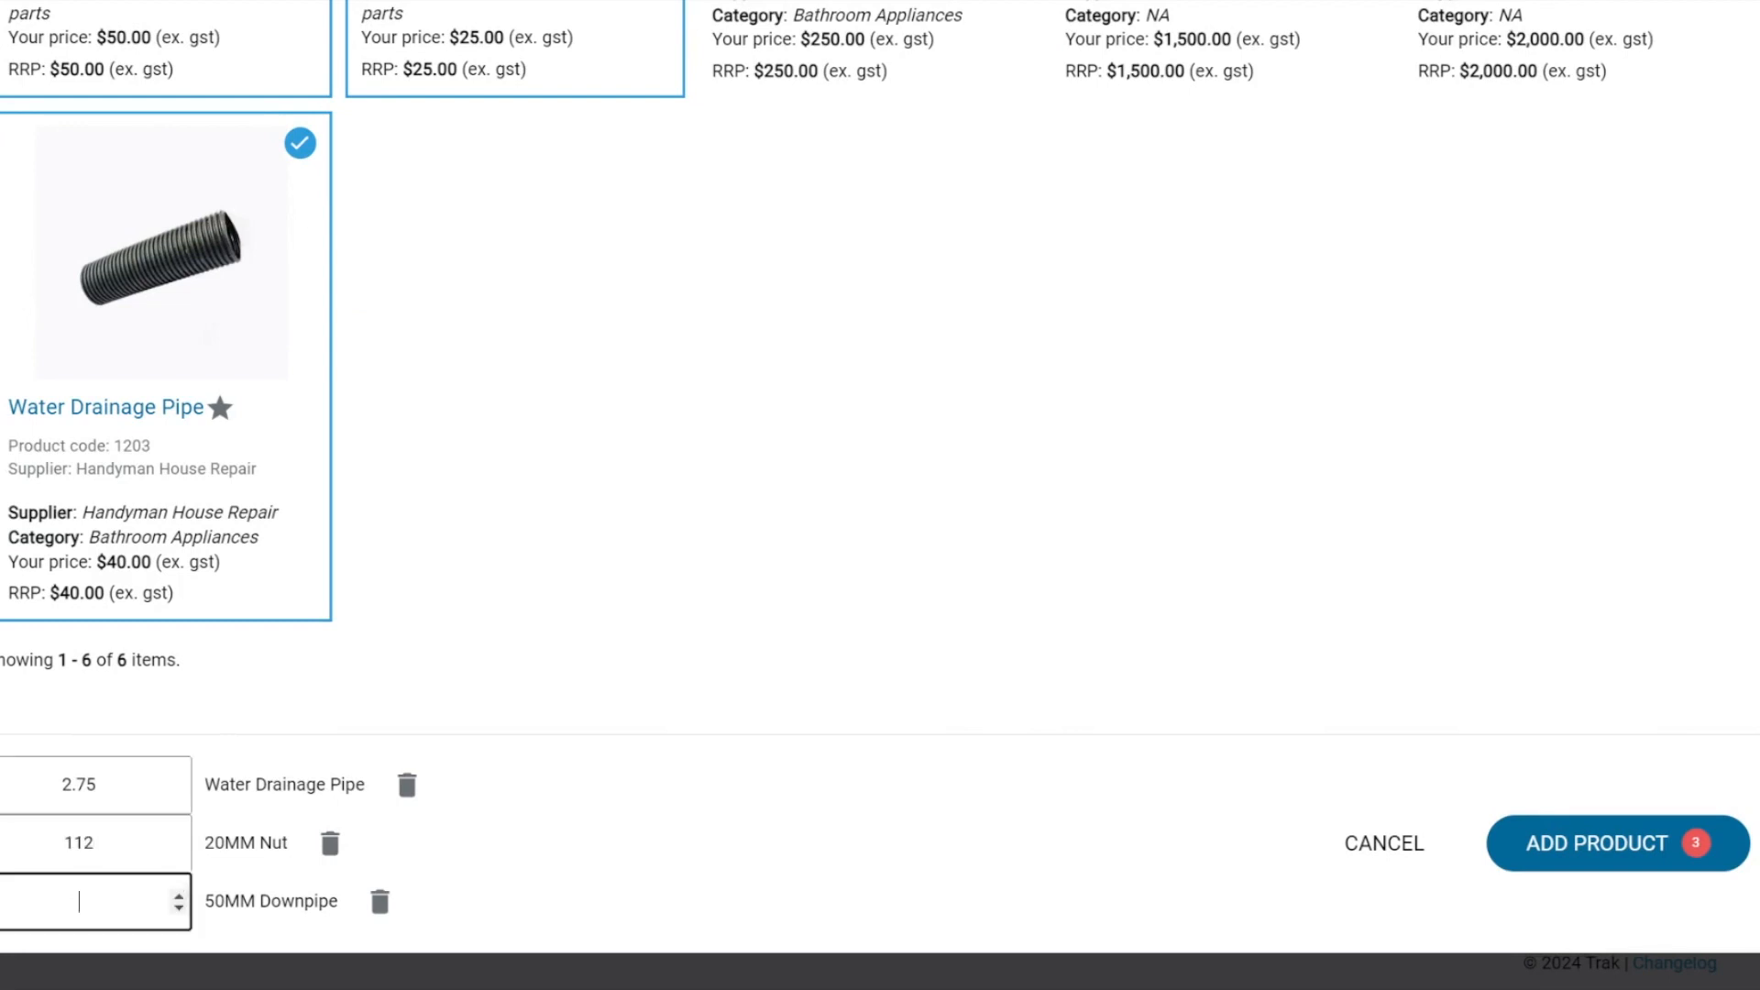
text(.5)
click(1537, 841)
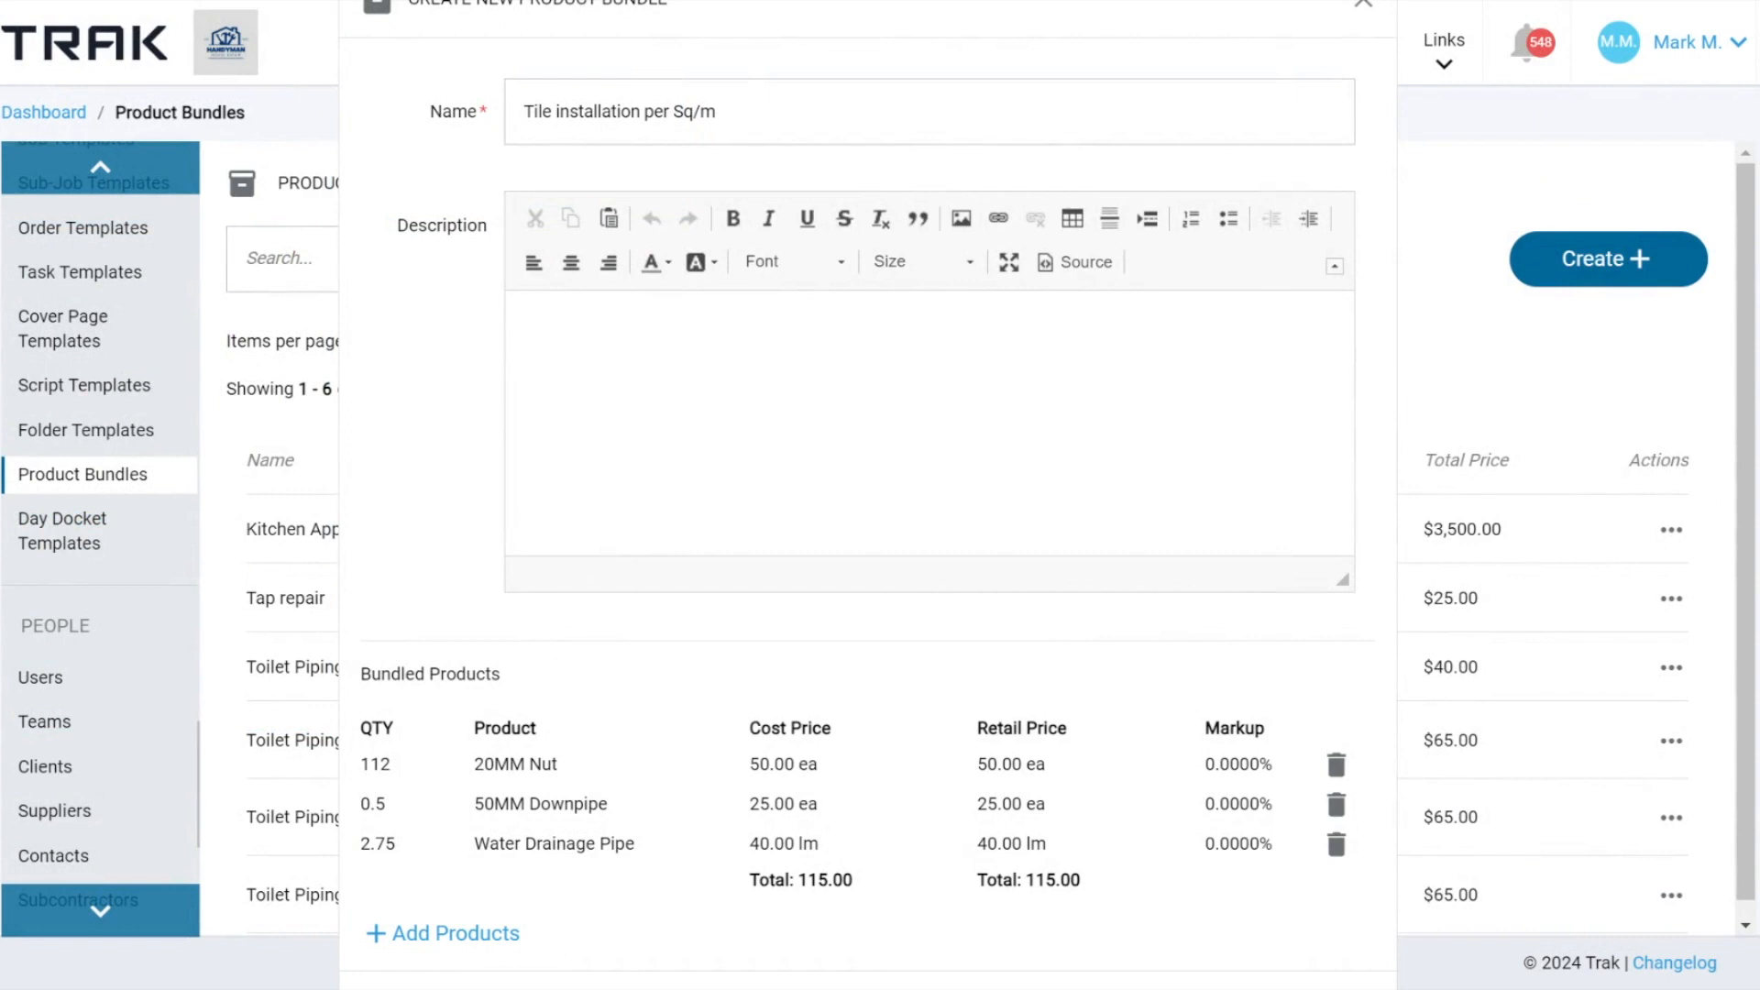
Review the new bundle's name and product lines, and close the form without saving.
triple_click(456, 112)
scroll(1010, 190, up, 1)
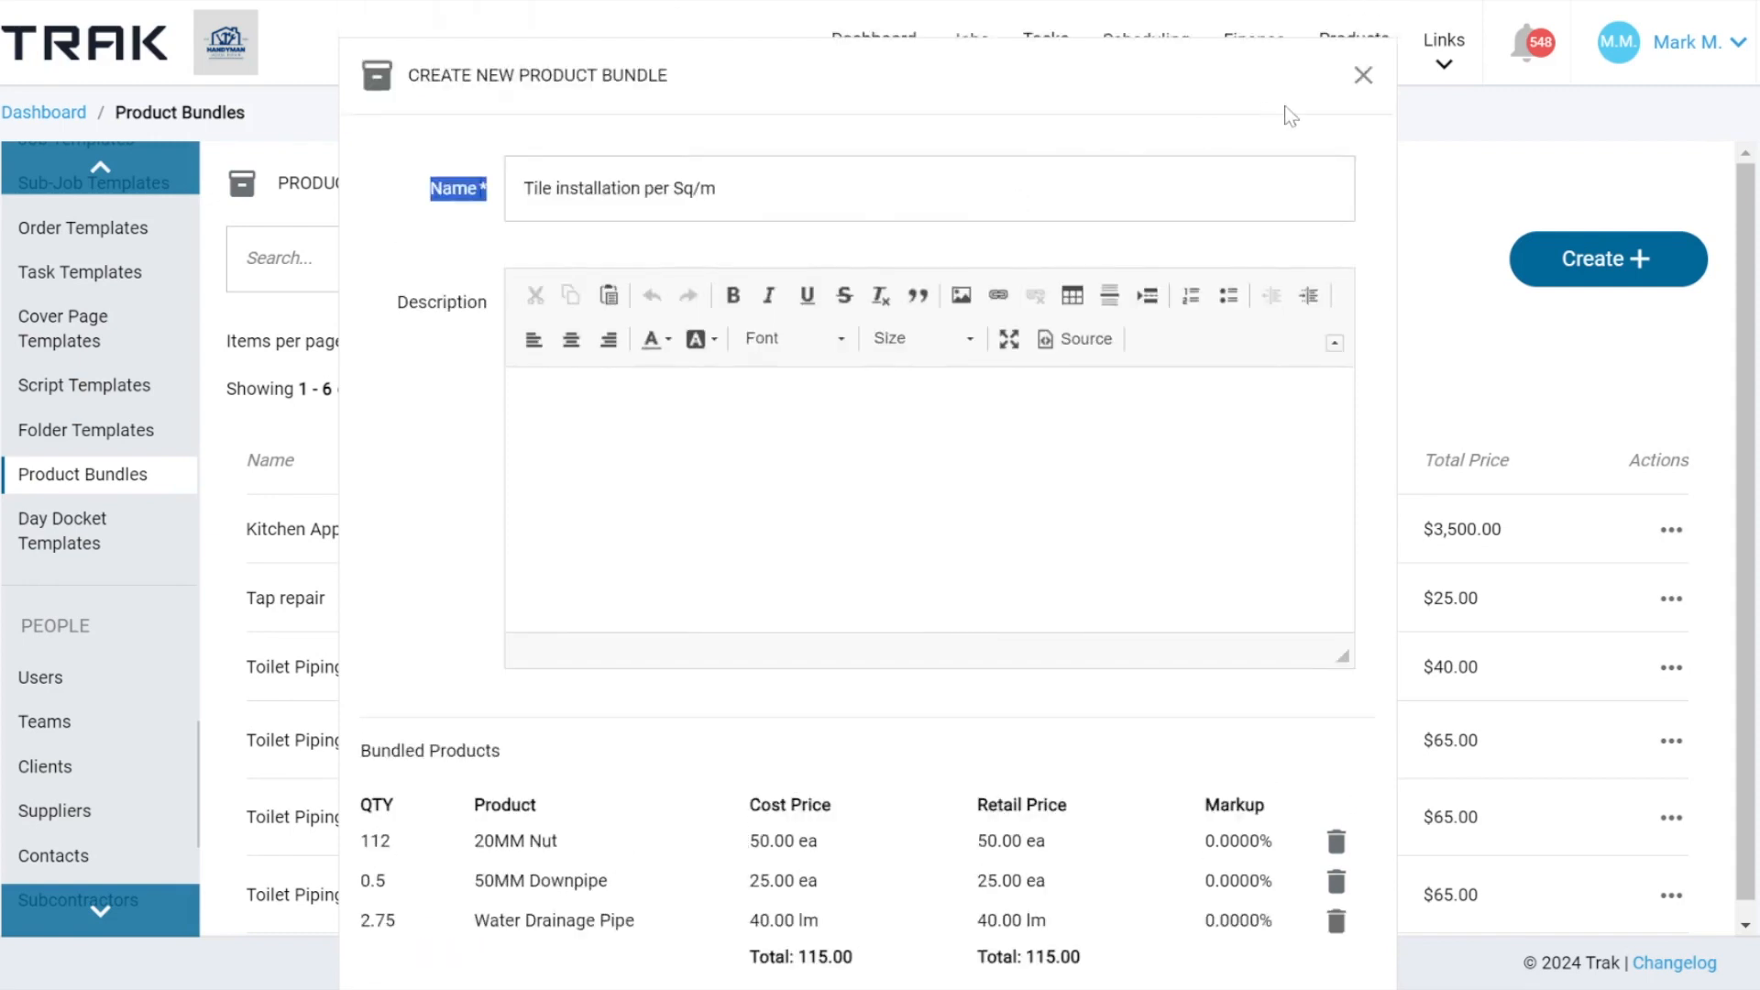
click(1363, 75)
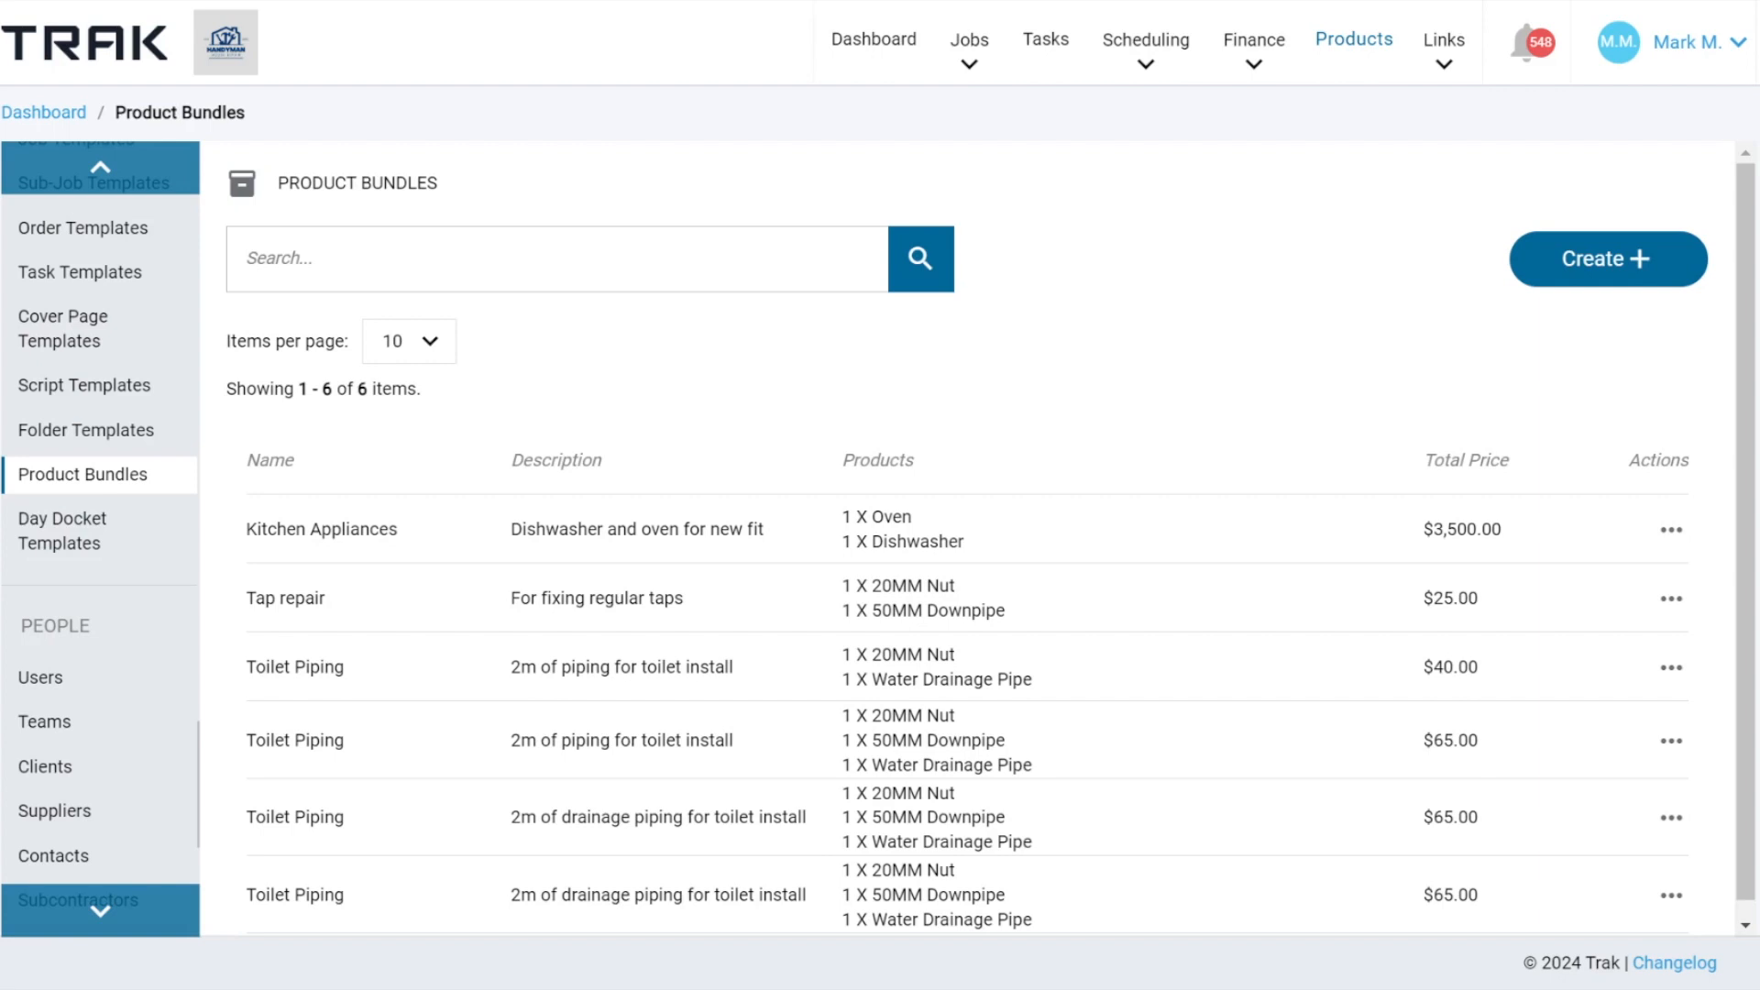
Go to the Cover Page Templates list in the template settings.
click(1355, 80)
mouse_move(987, 69)
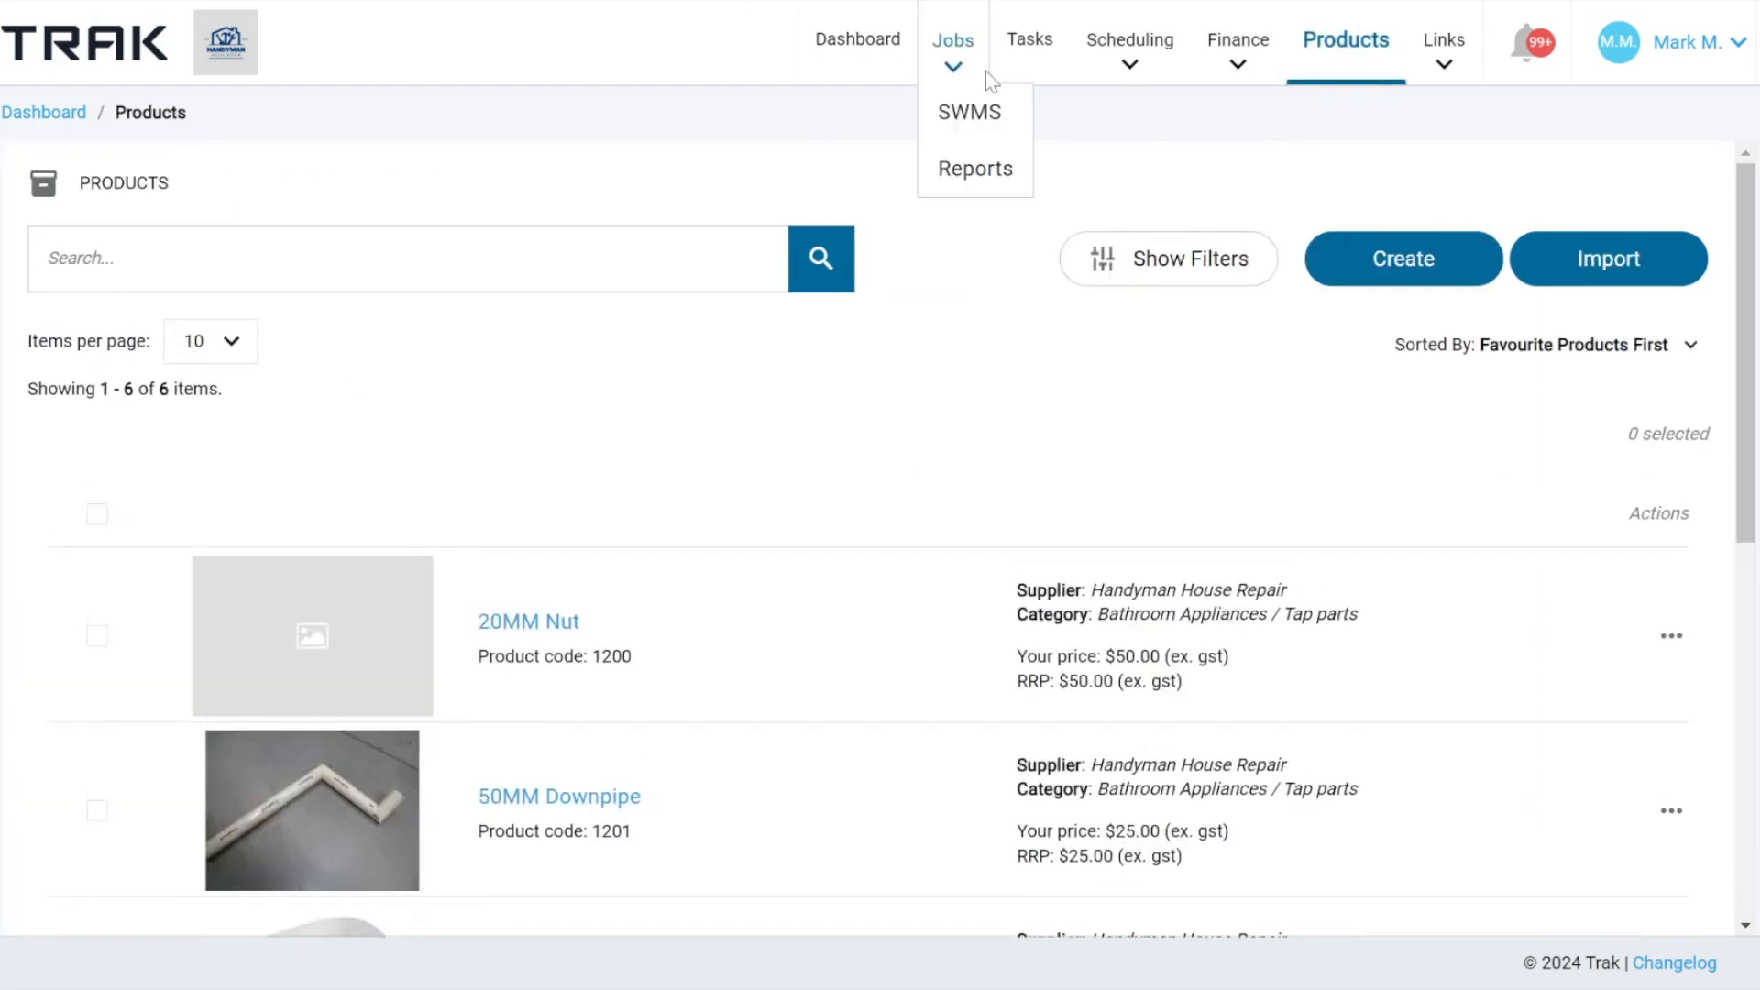
mouse_move(1687, 42)
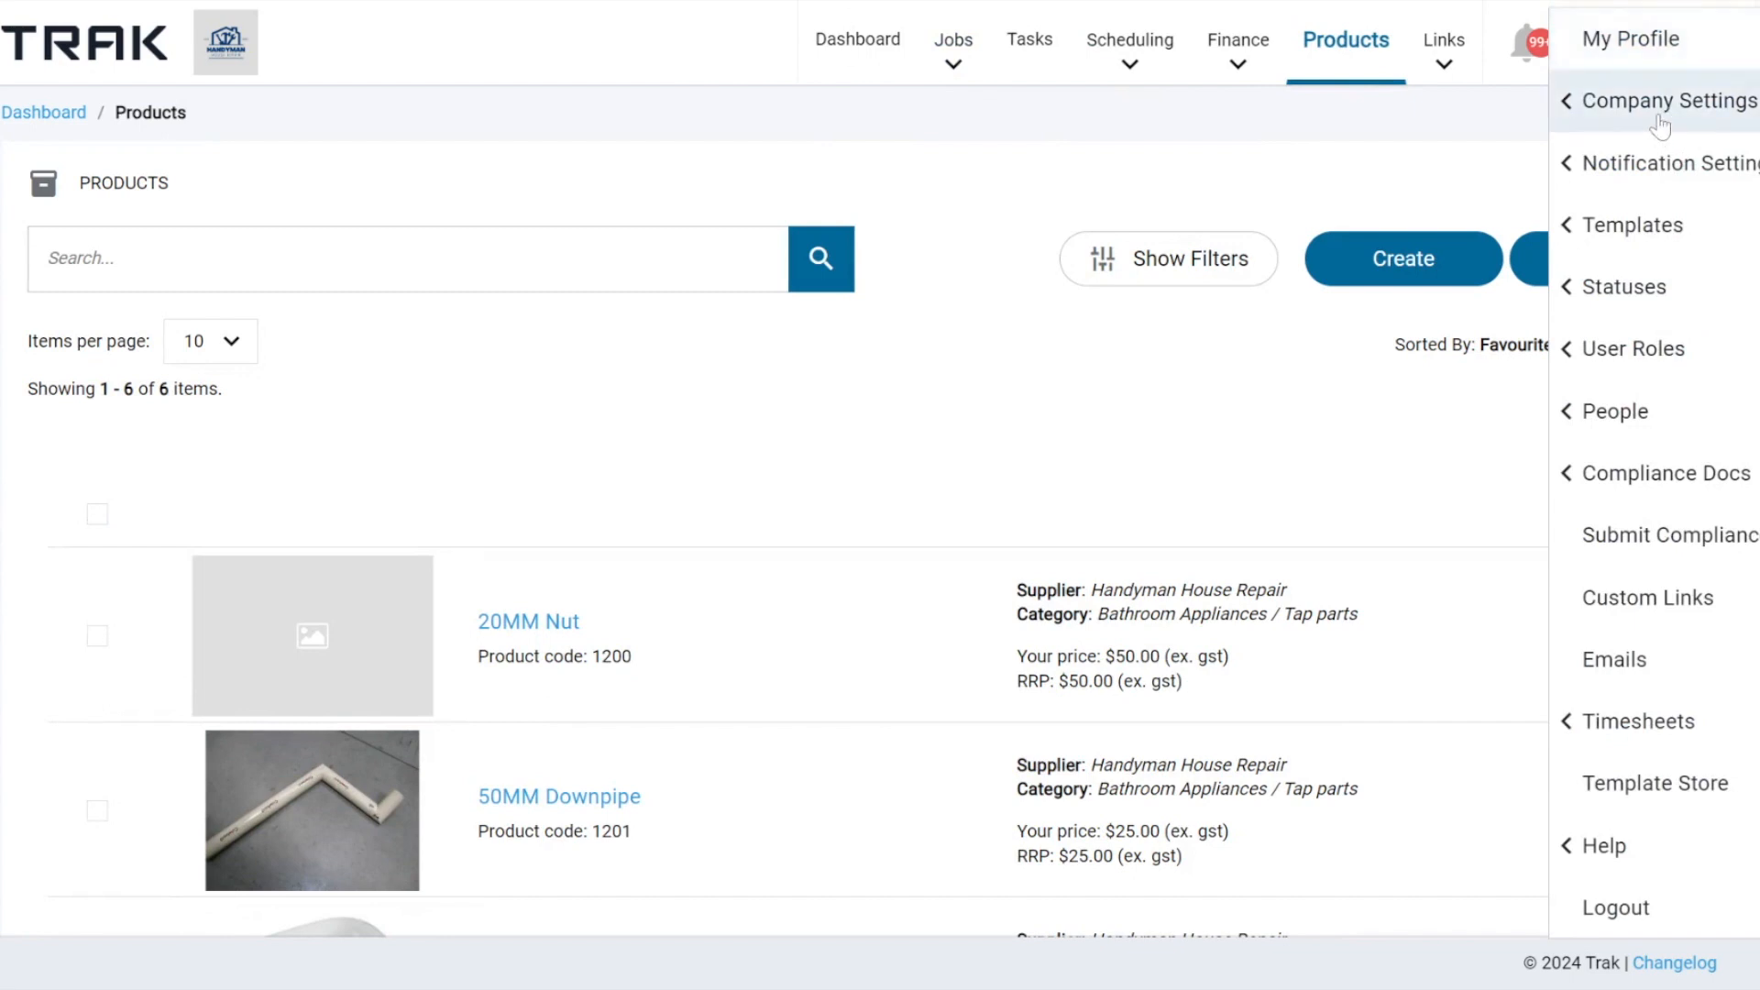
click(1636, 227)
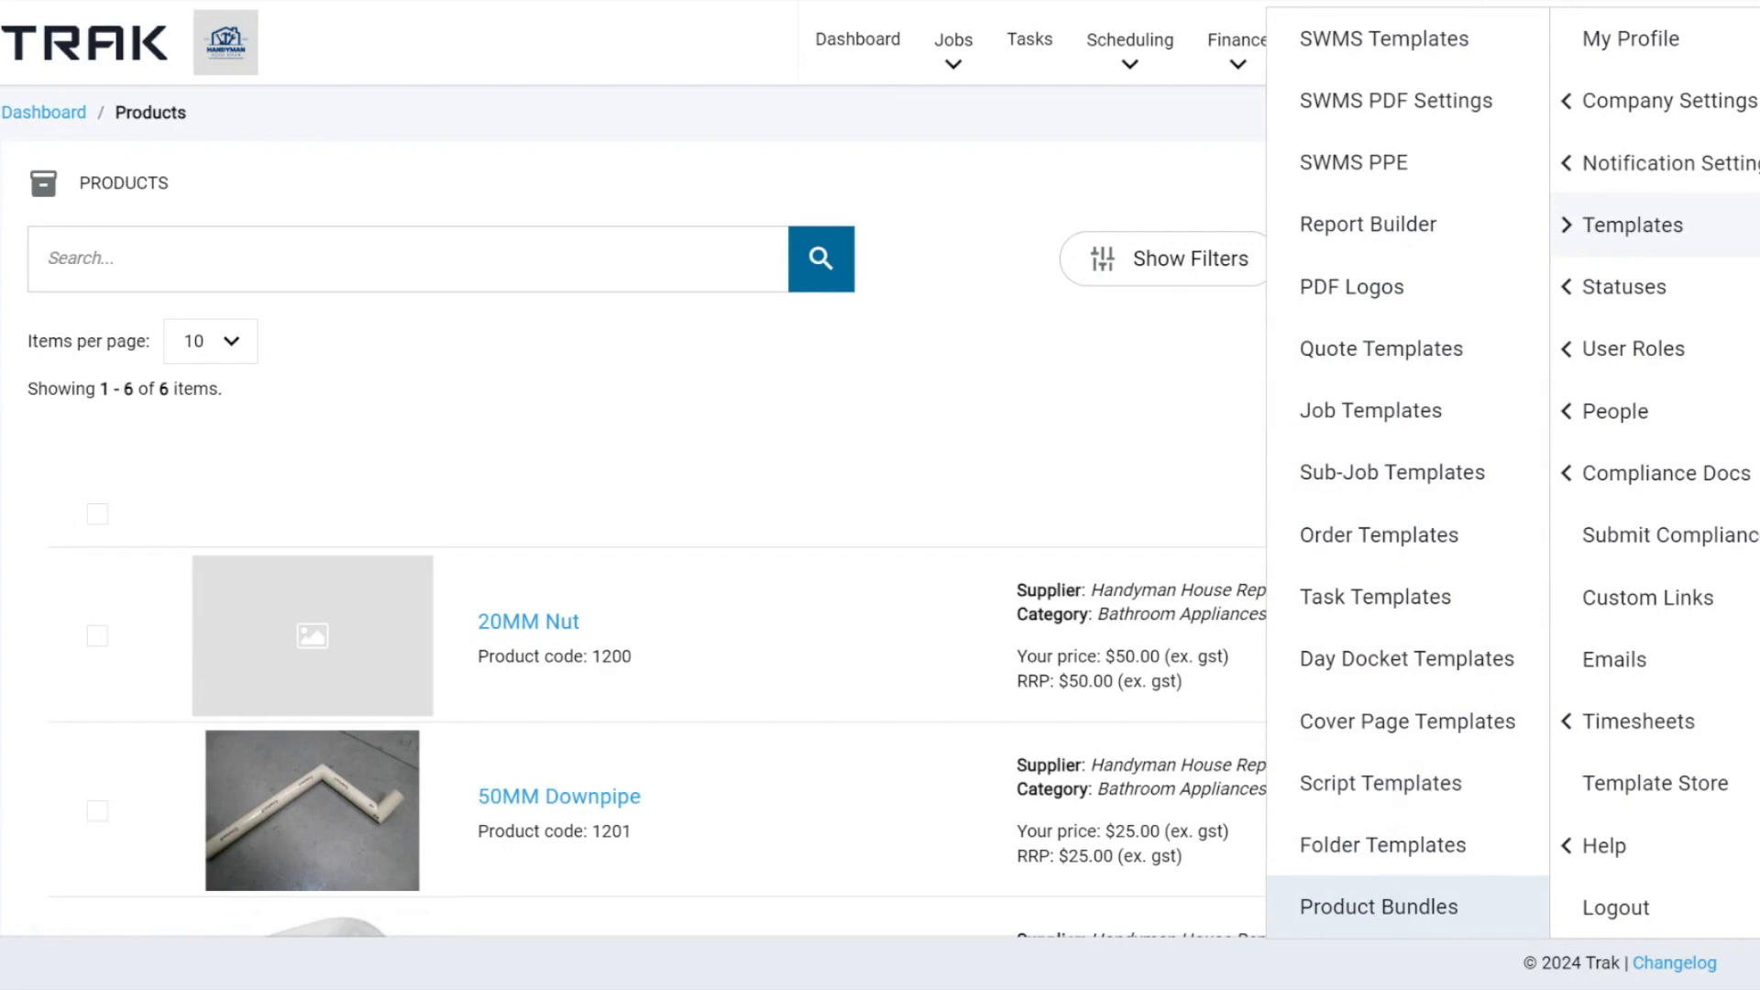
click(1378, 729)
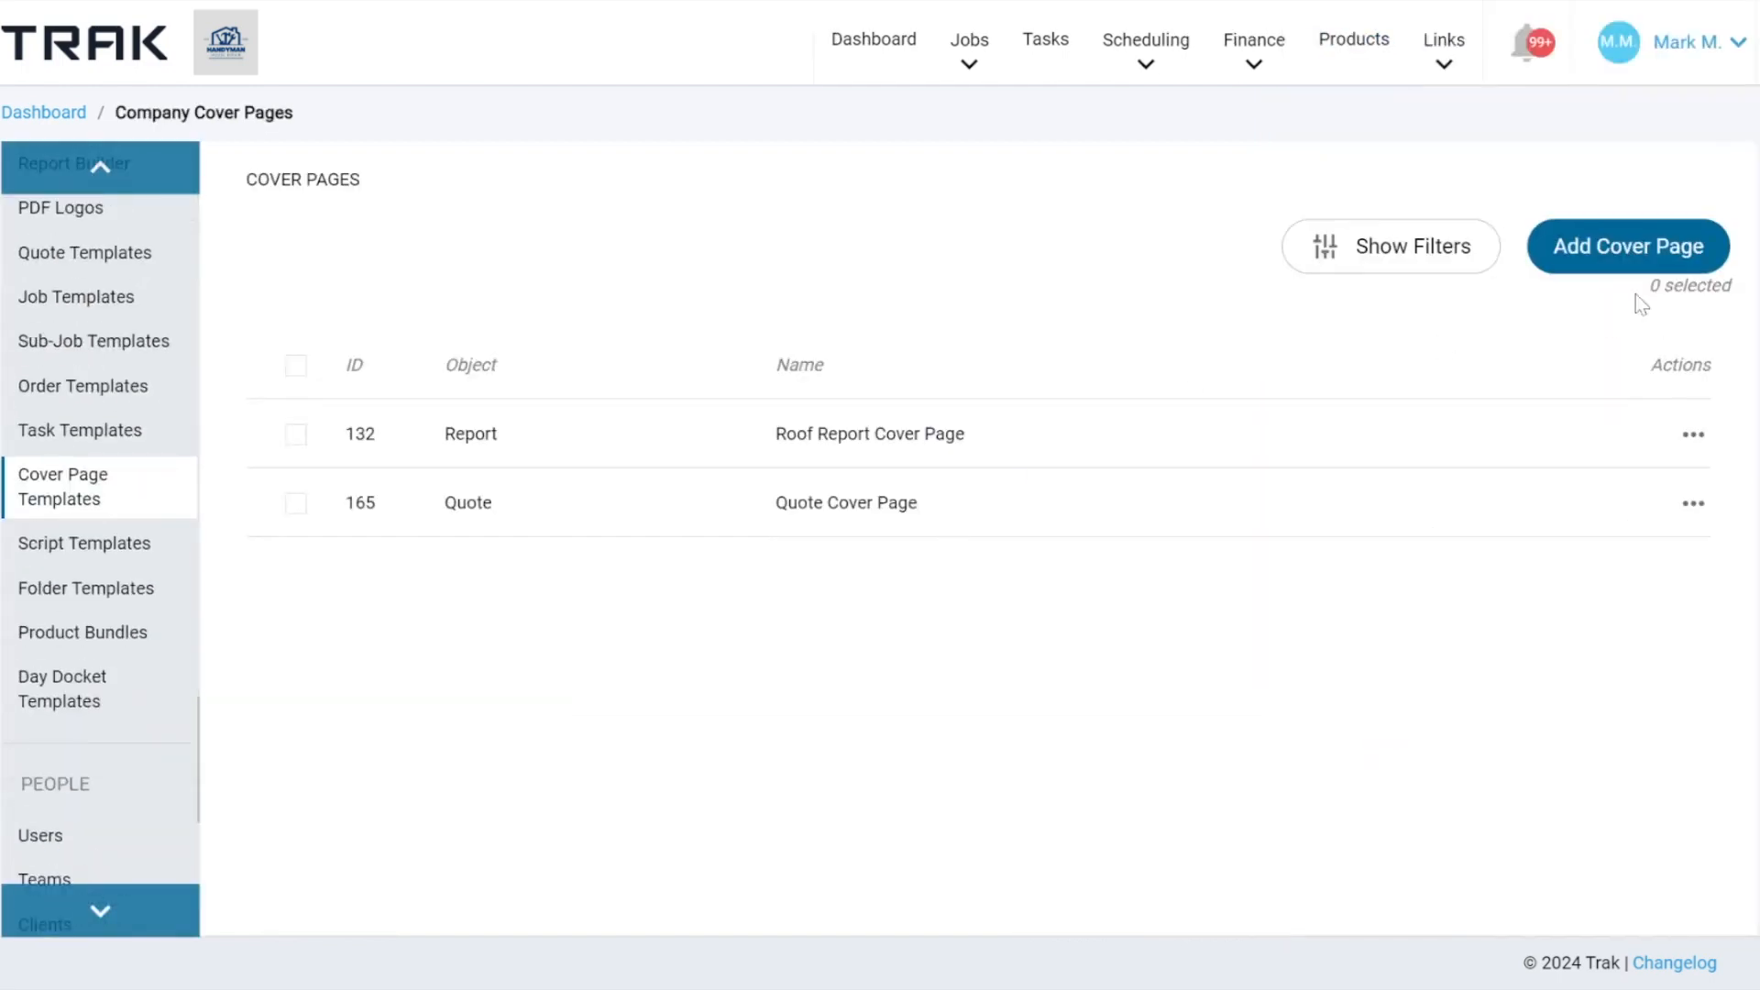
Check which object types a new cover page template offers, and close the form without saving.
click(1607, 264)
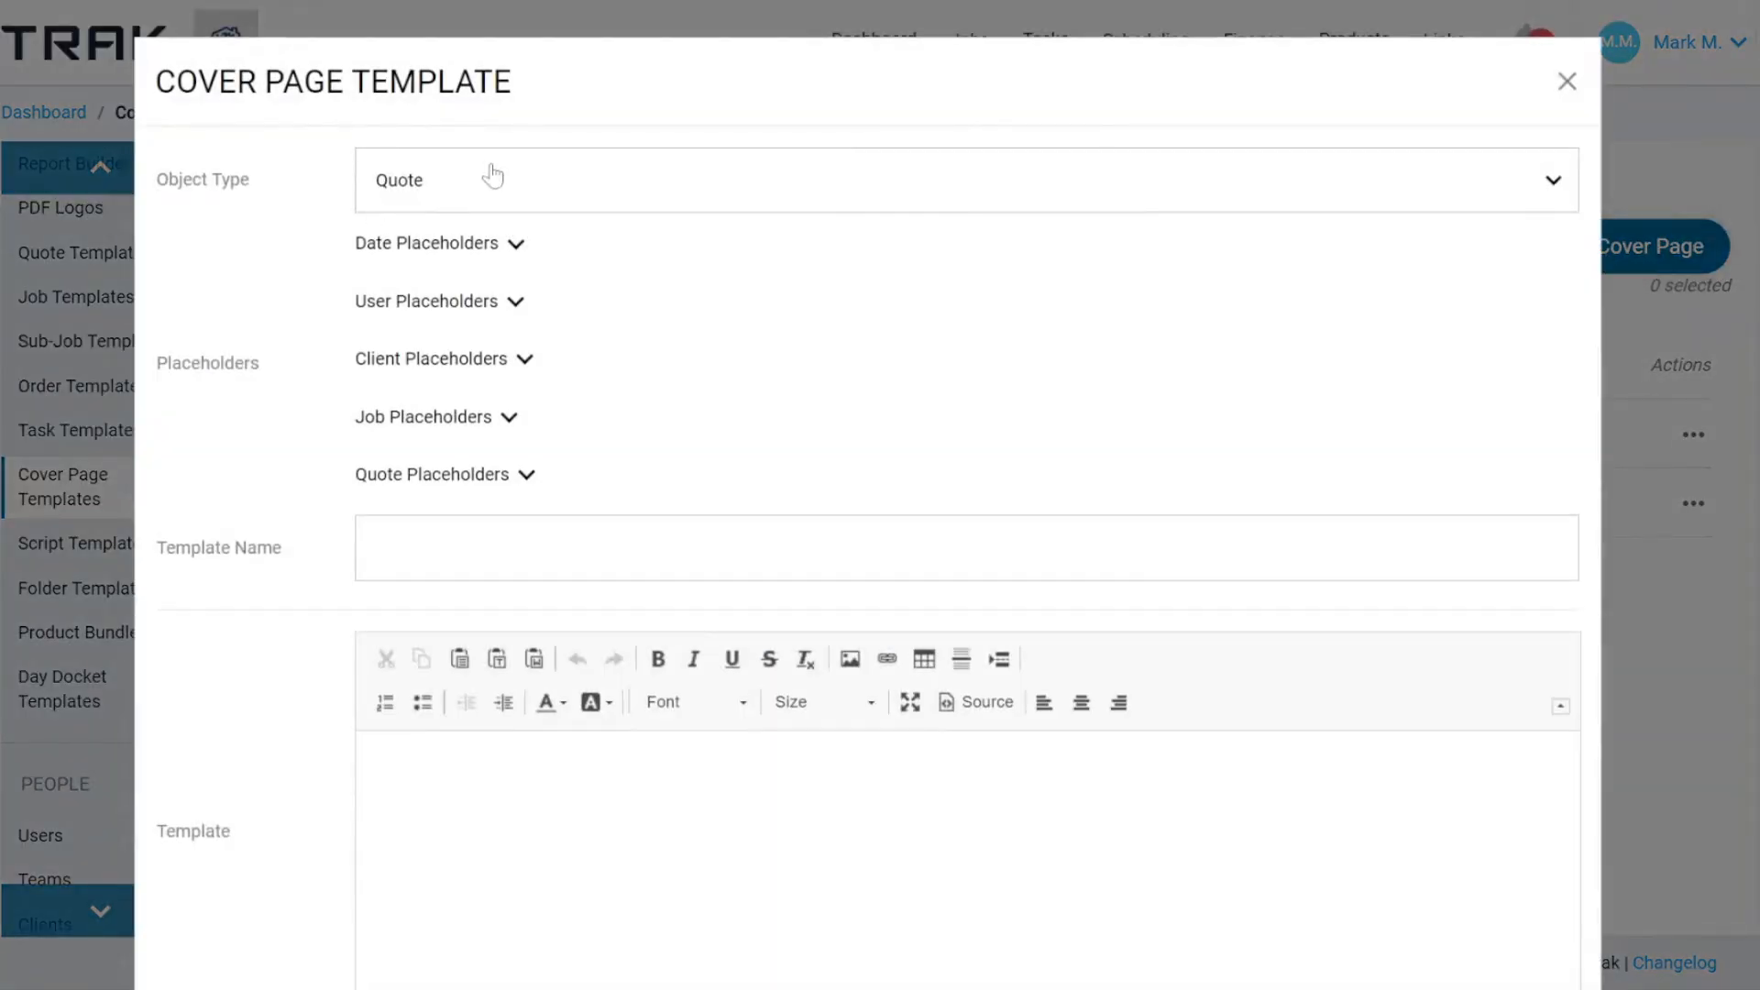
click(516, 176)
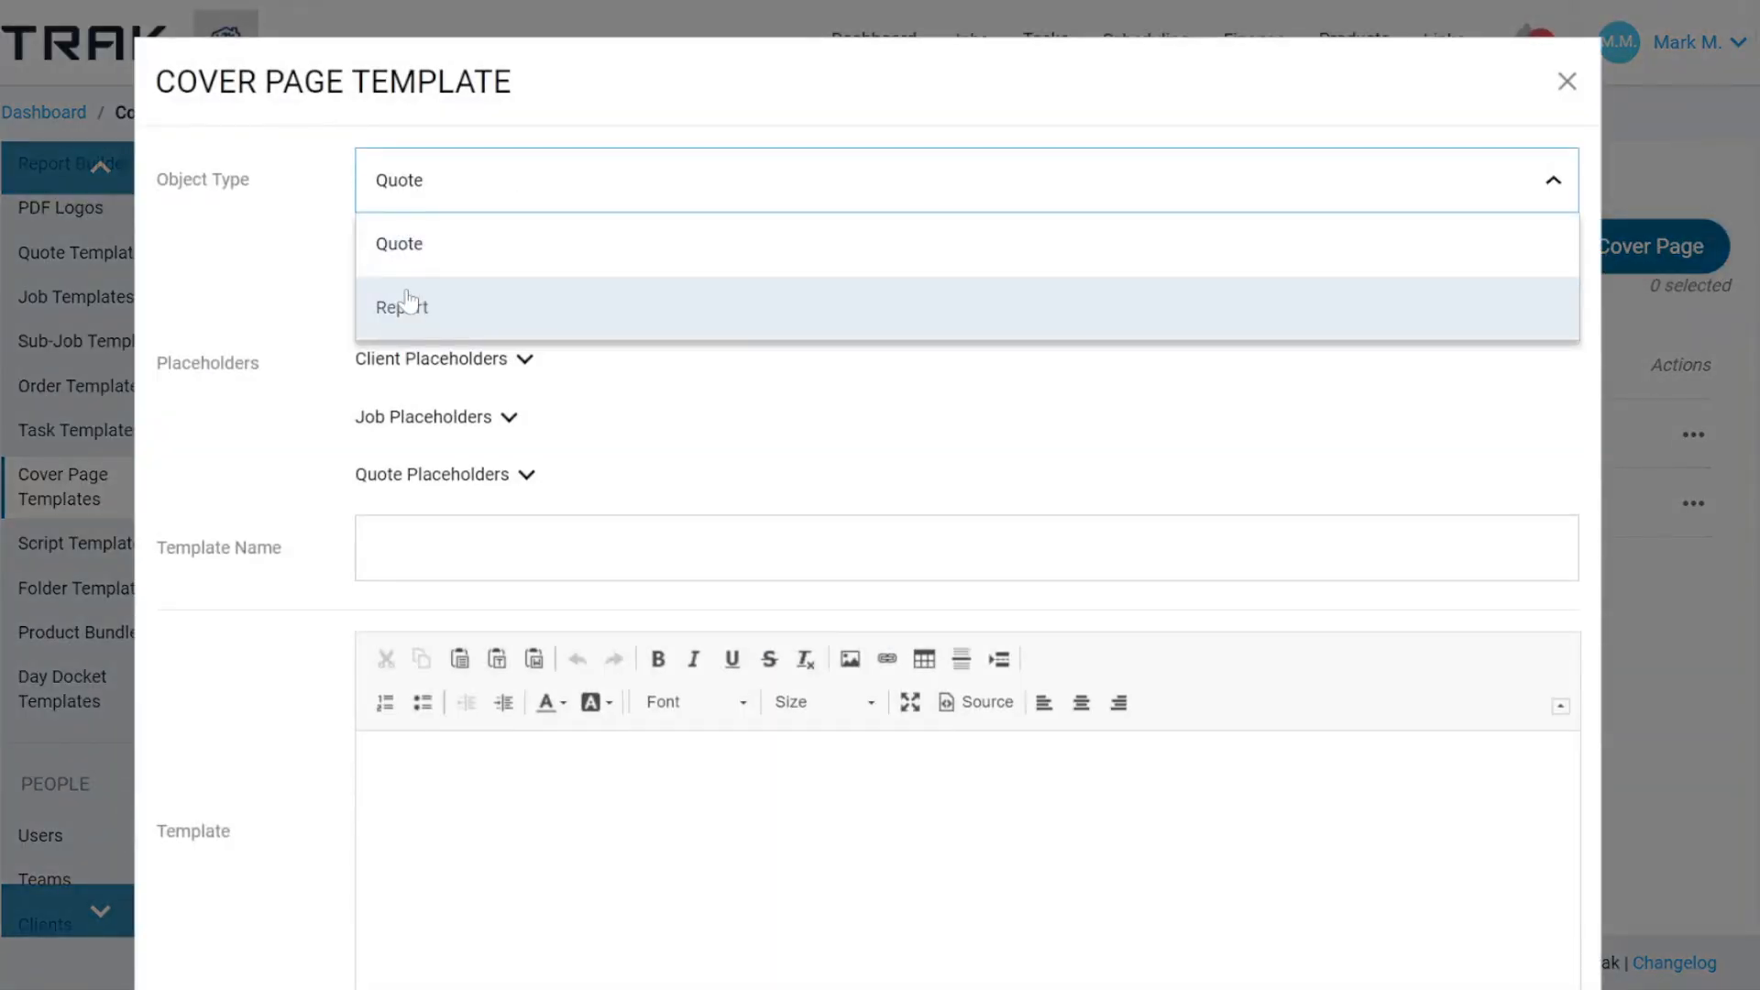
click(1567, 81)
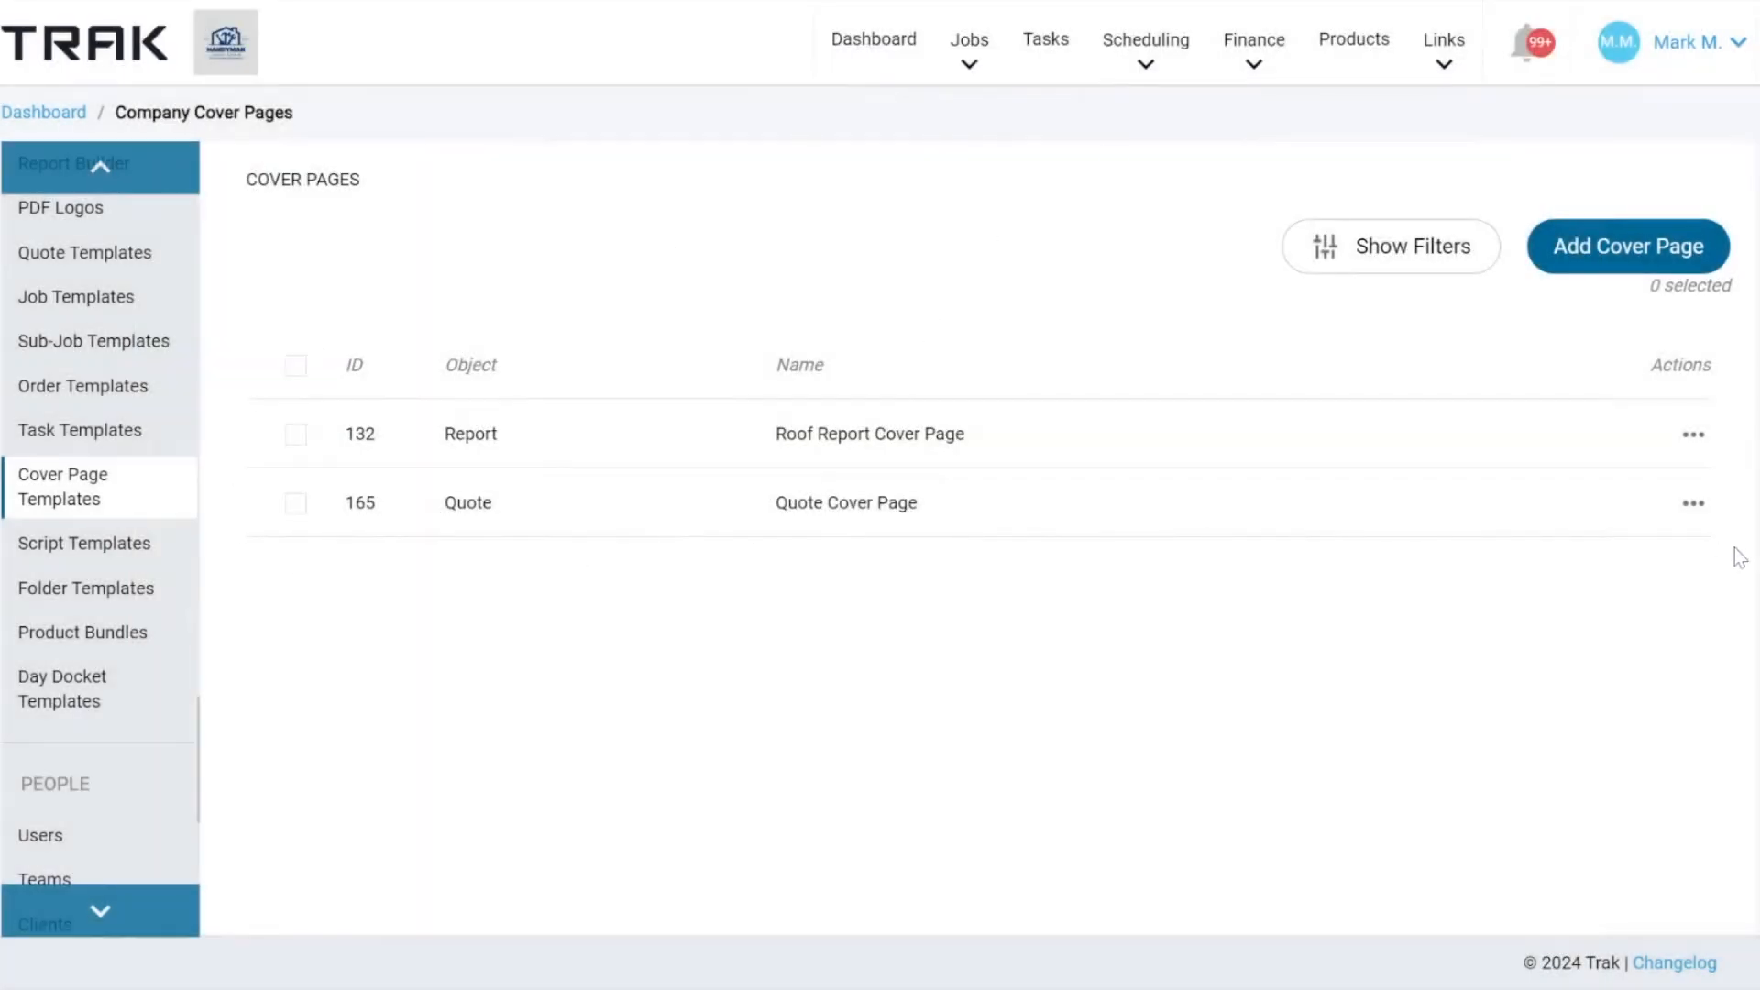
Open the Quote Cover Page template for editing and examine its layout from start to end in the maximized editor.
click(1693, 503)
click(1564, 558)
scroll(1097, 515, down, 3)
scroll(819, 599, down, 3)
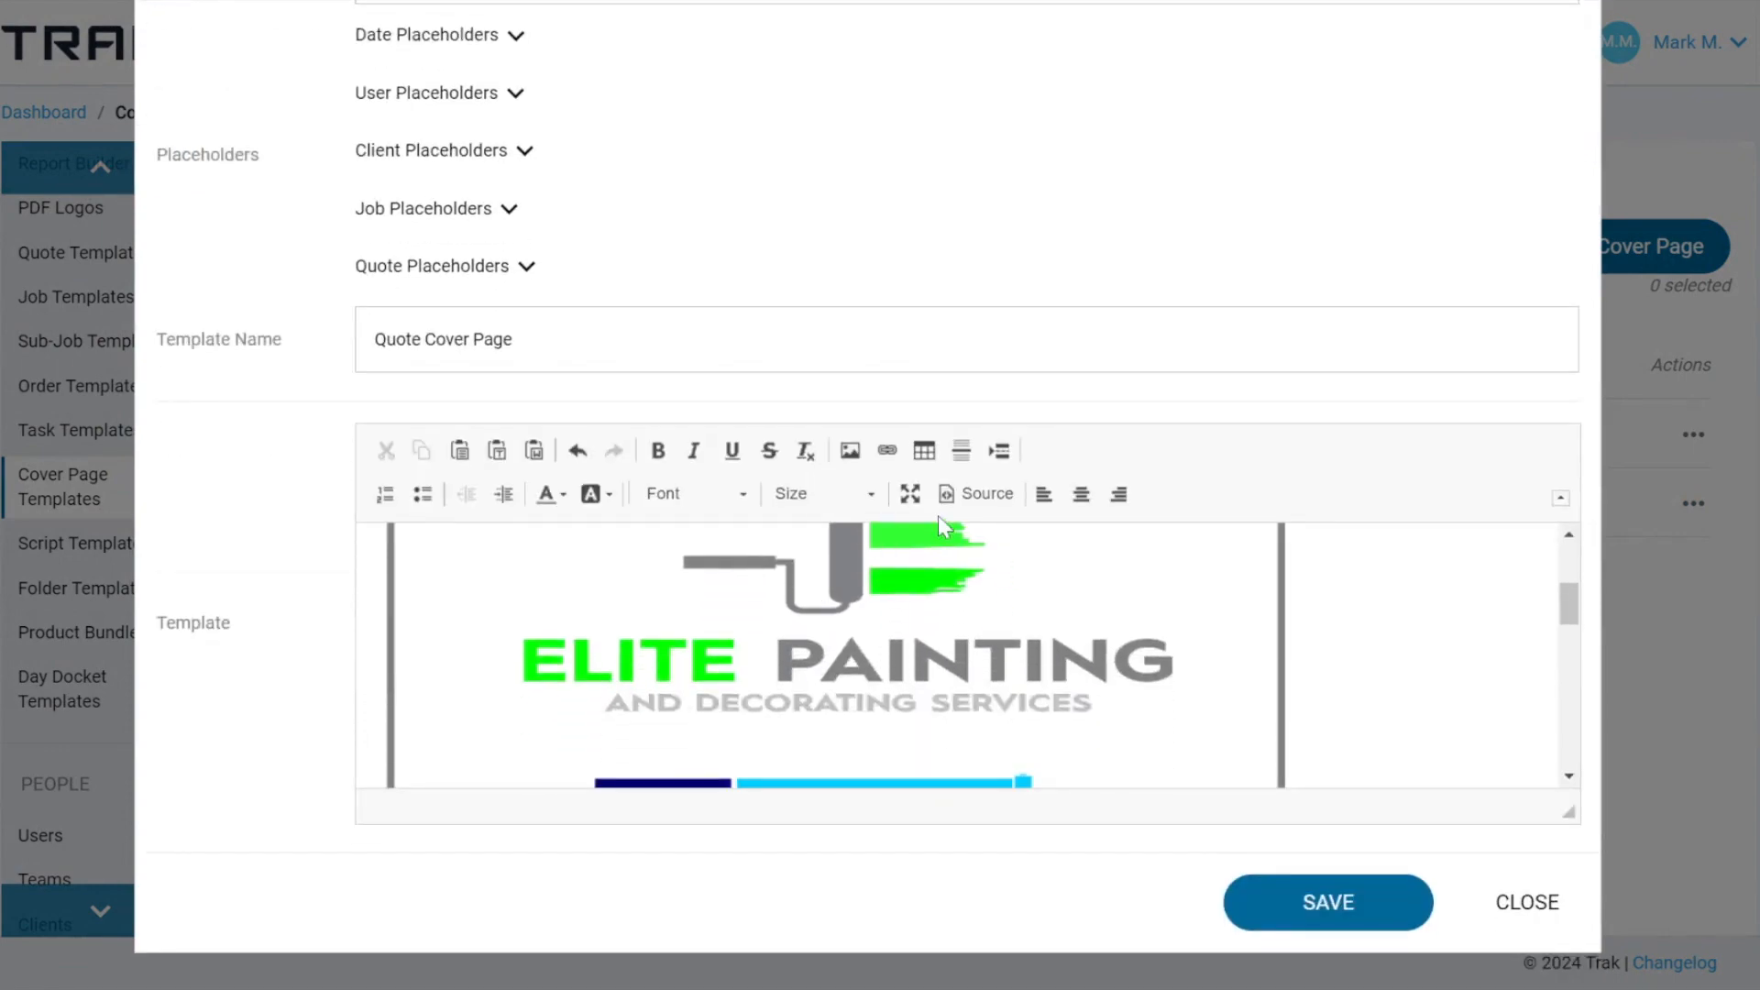
click(910, 493)
scroll(683, 464, up, 3)
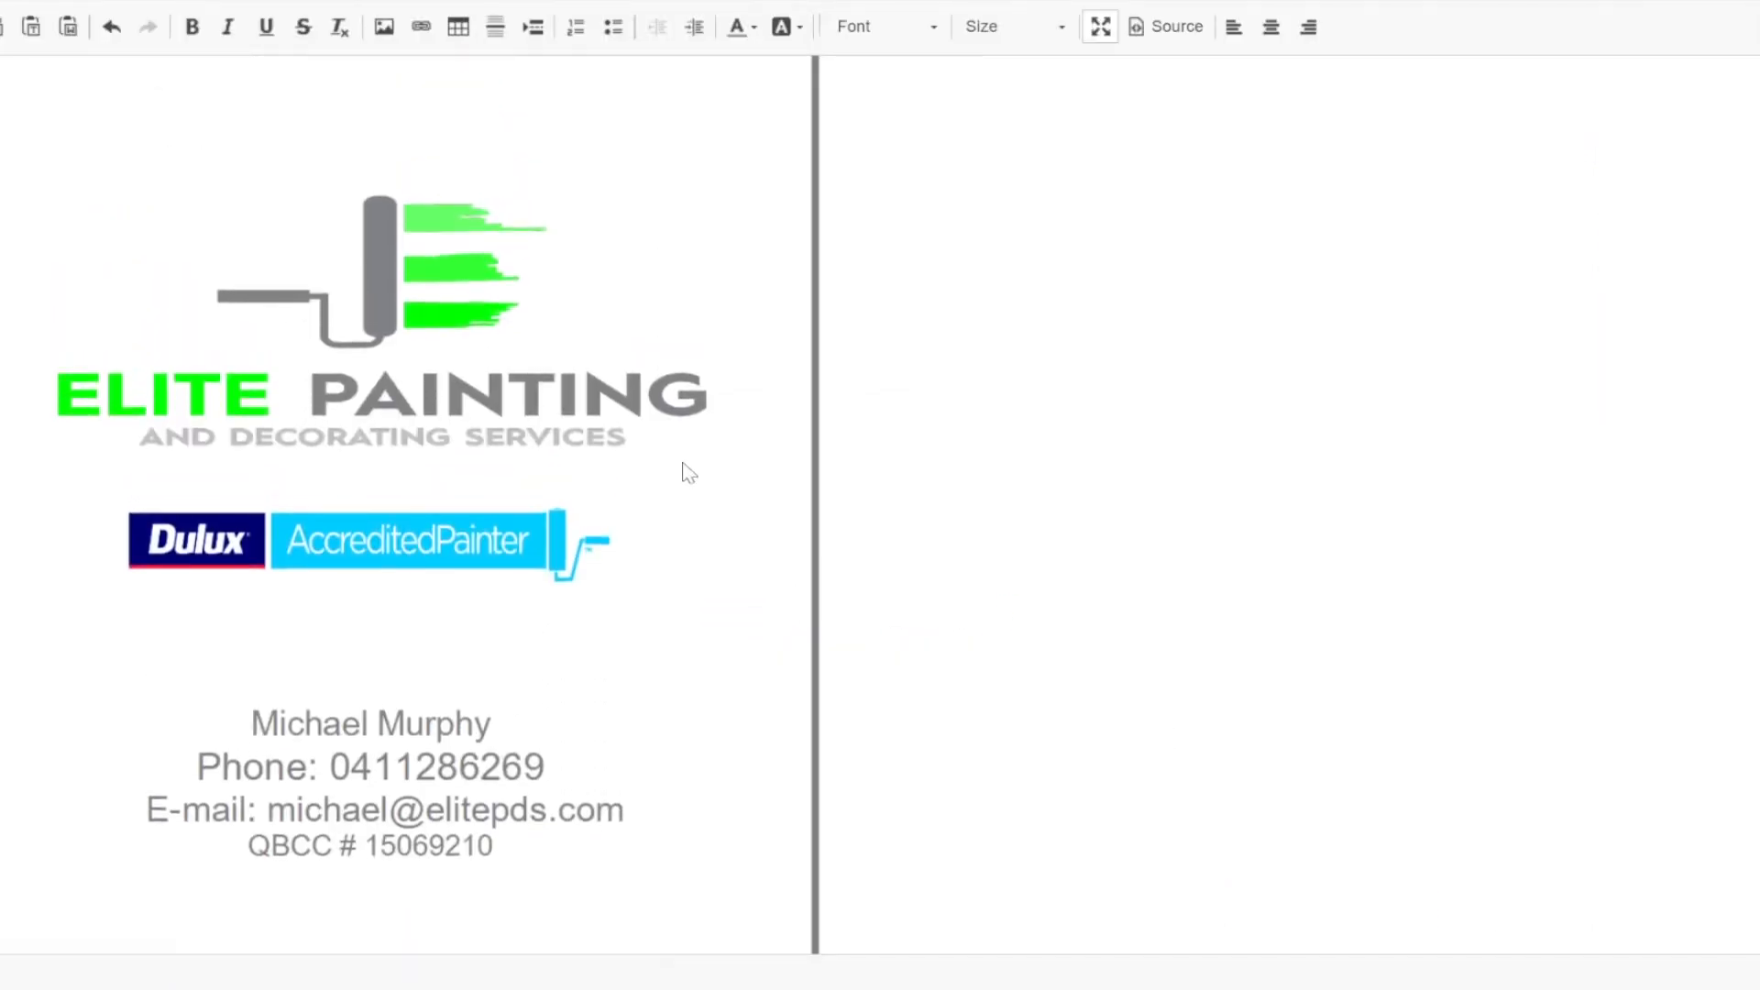
scroll(537, 441, down, 3)
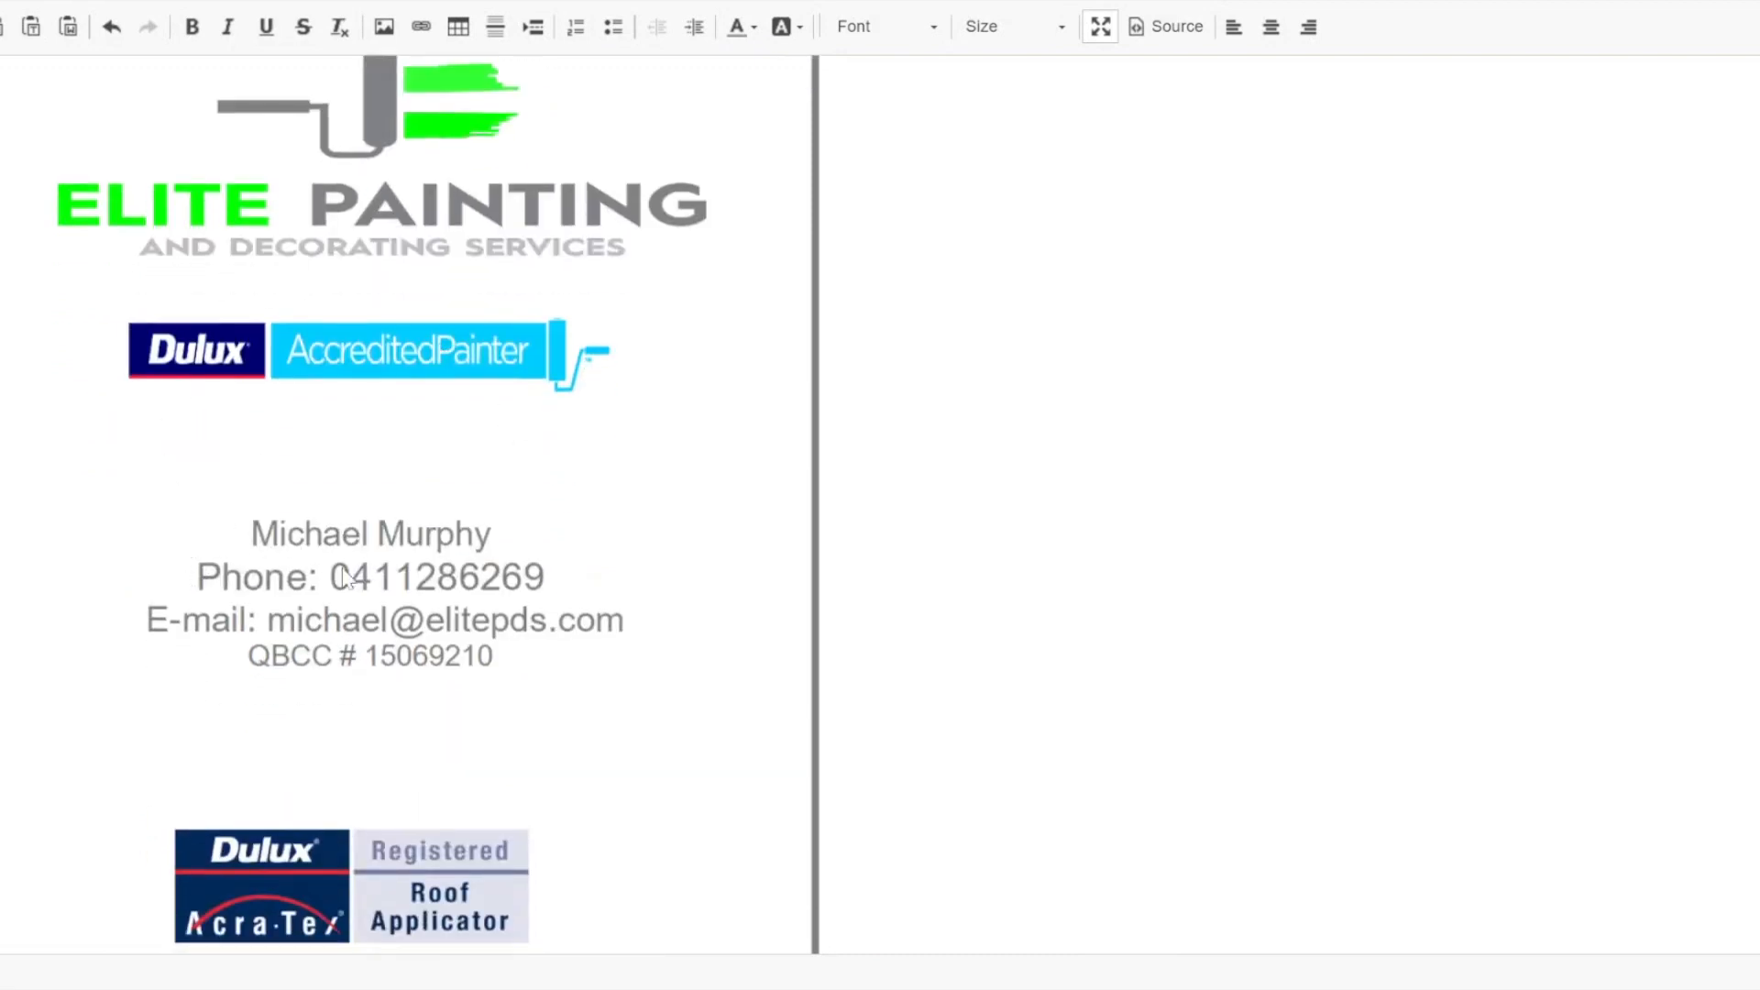
scroll(358, 630, down, 3)
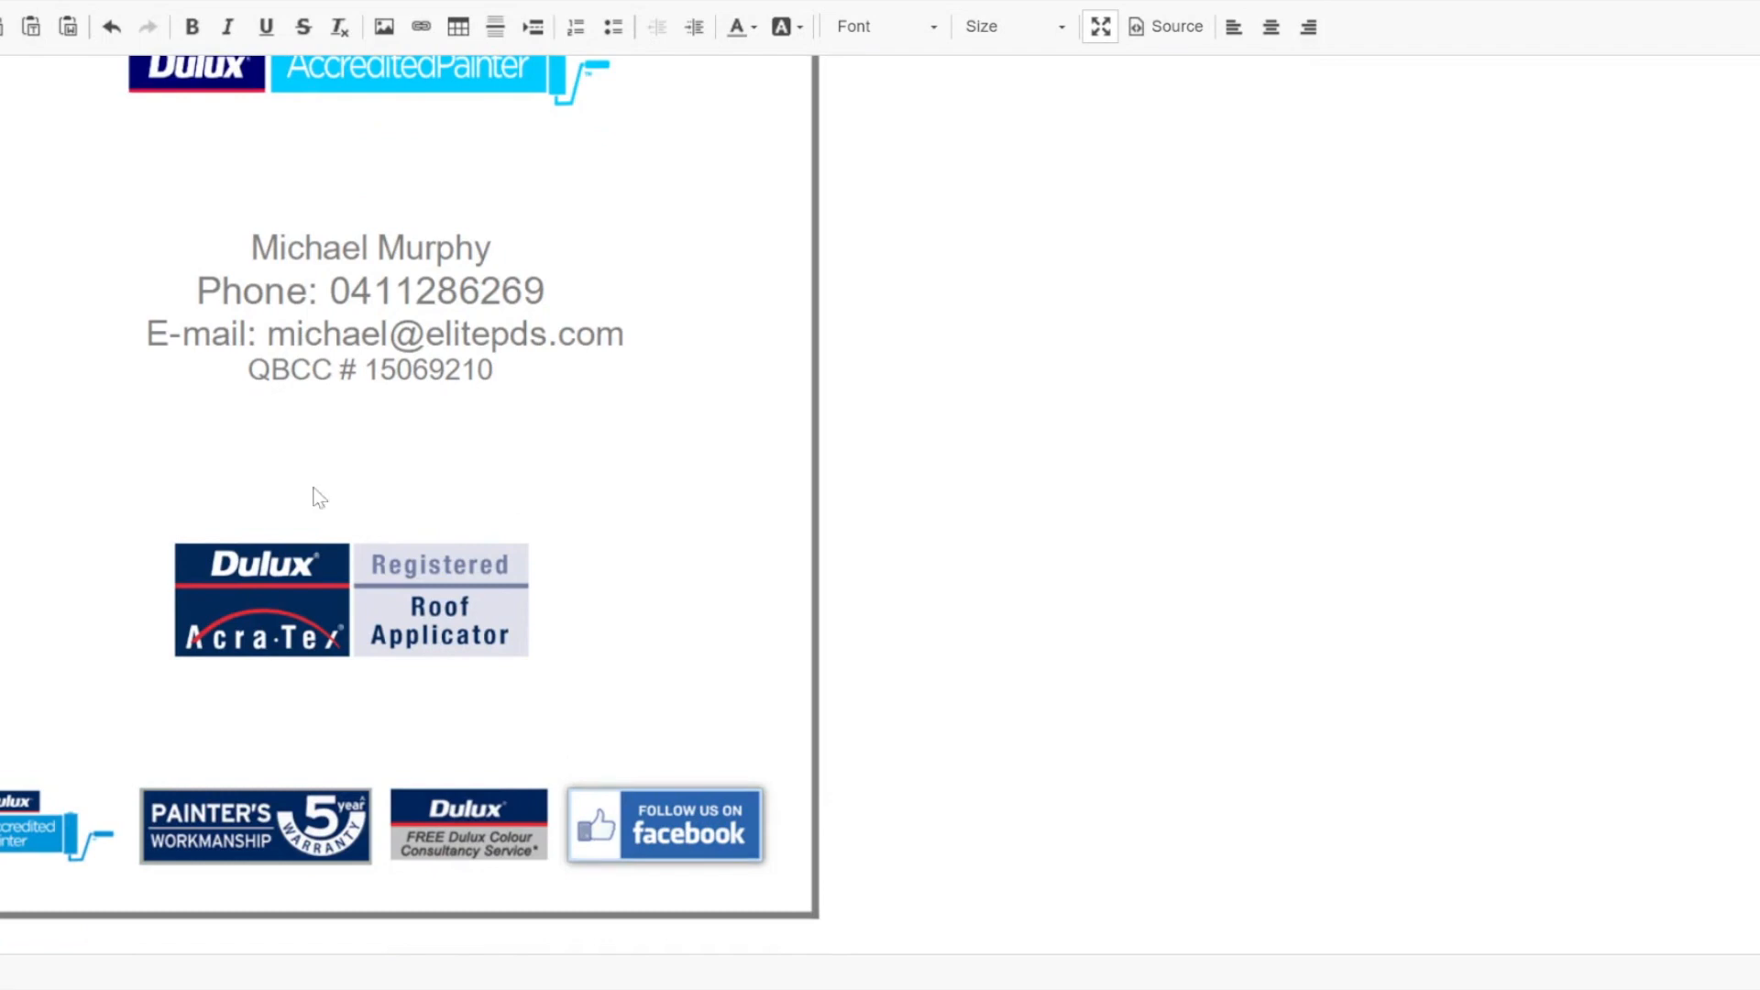
scroll(503, 244, up, 5)
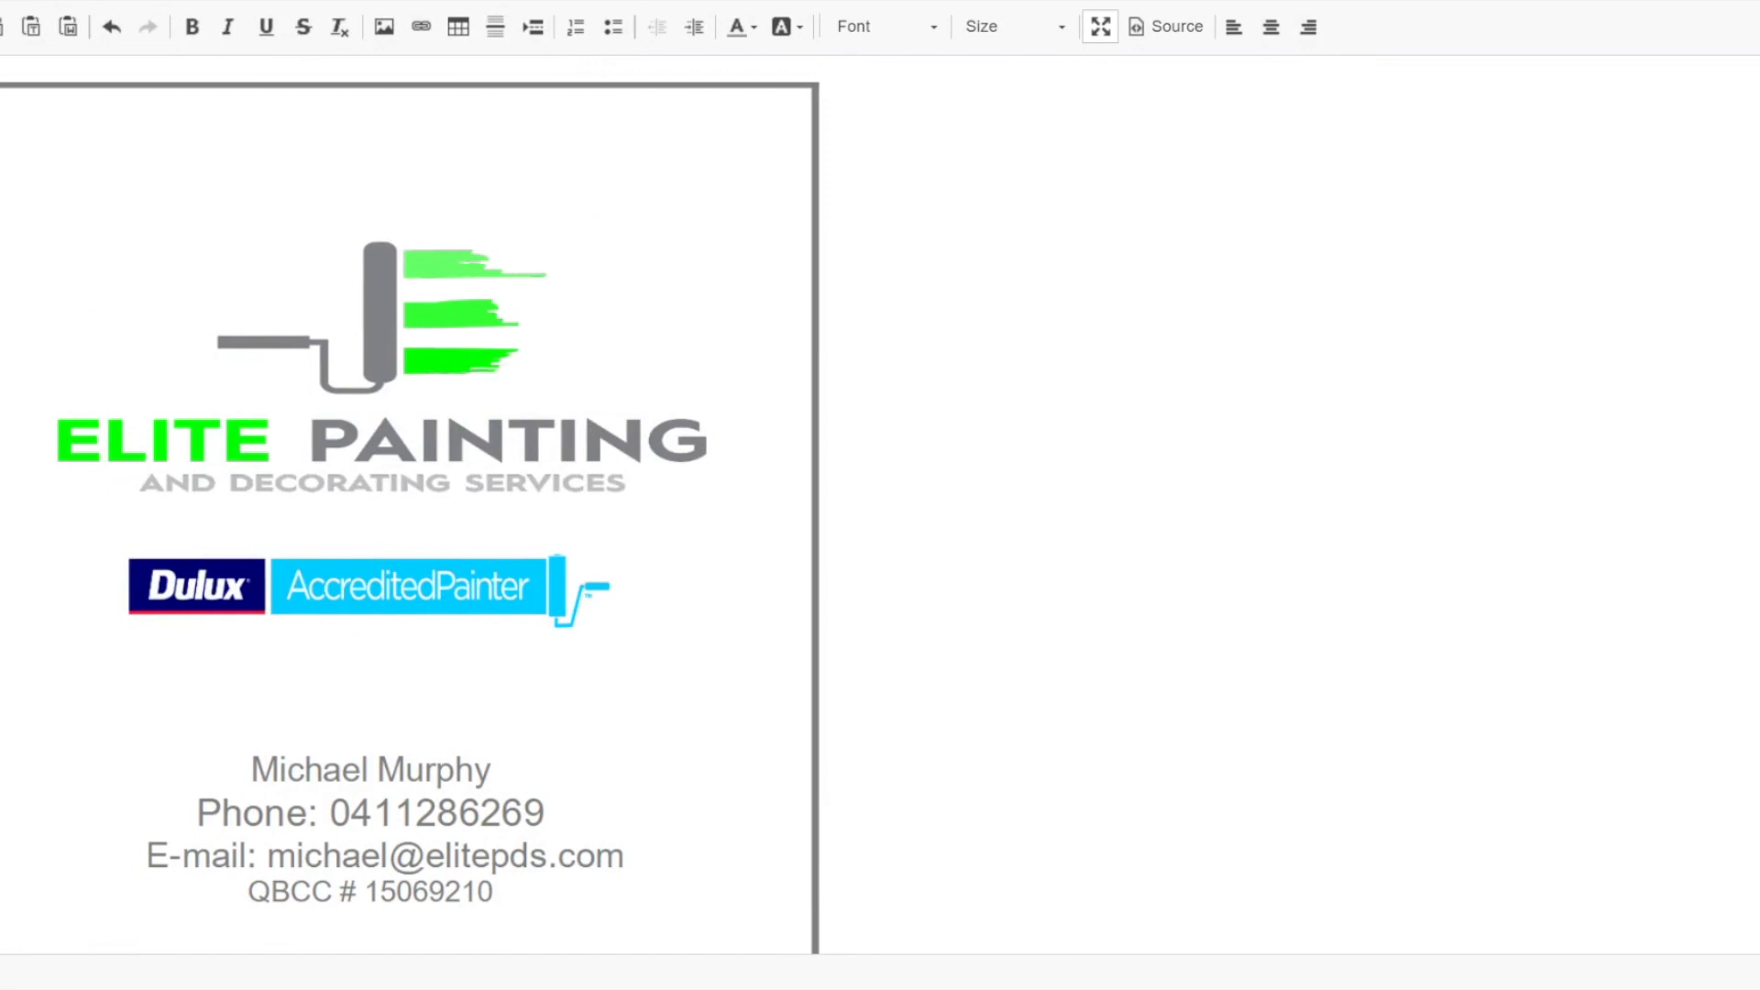
click(1099, 28)
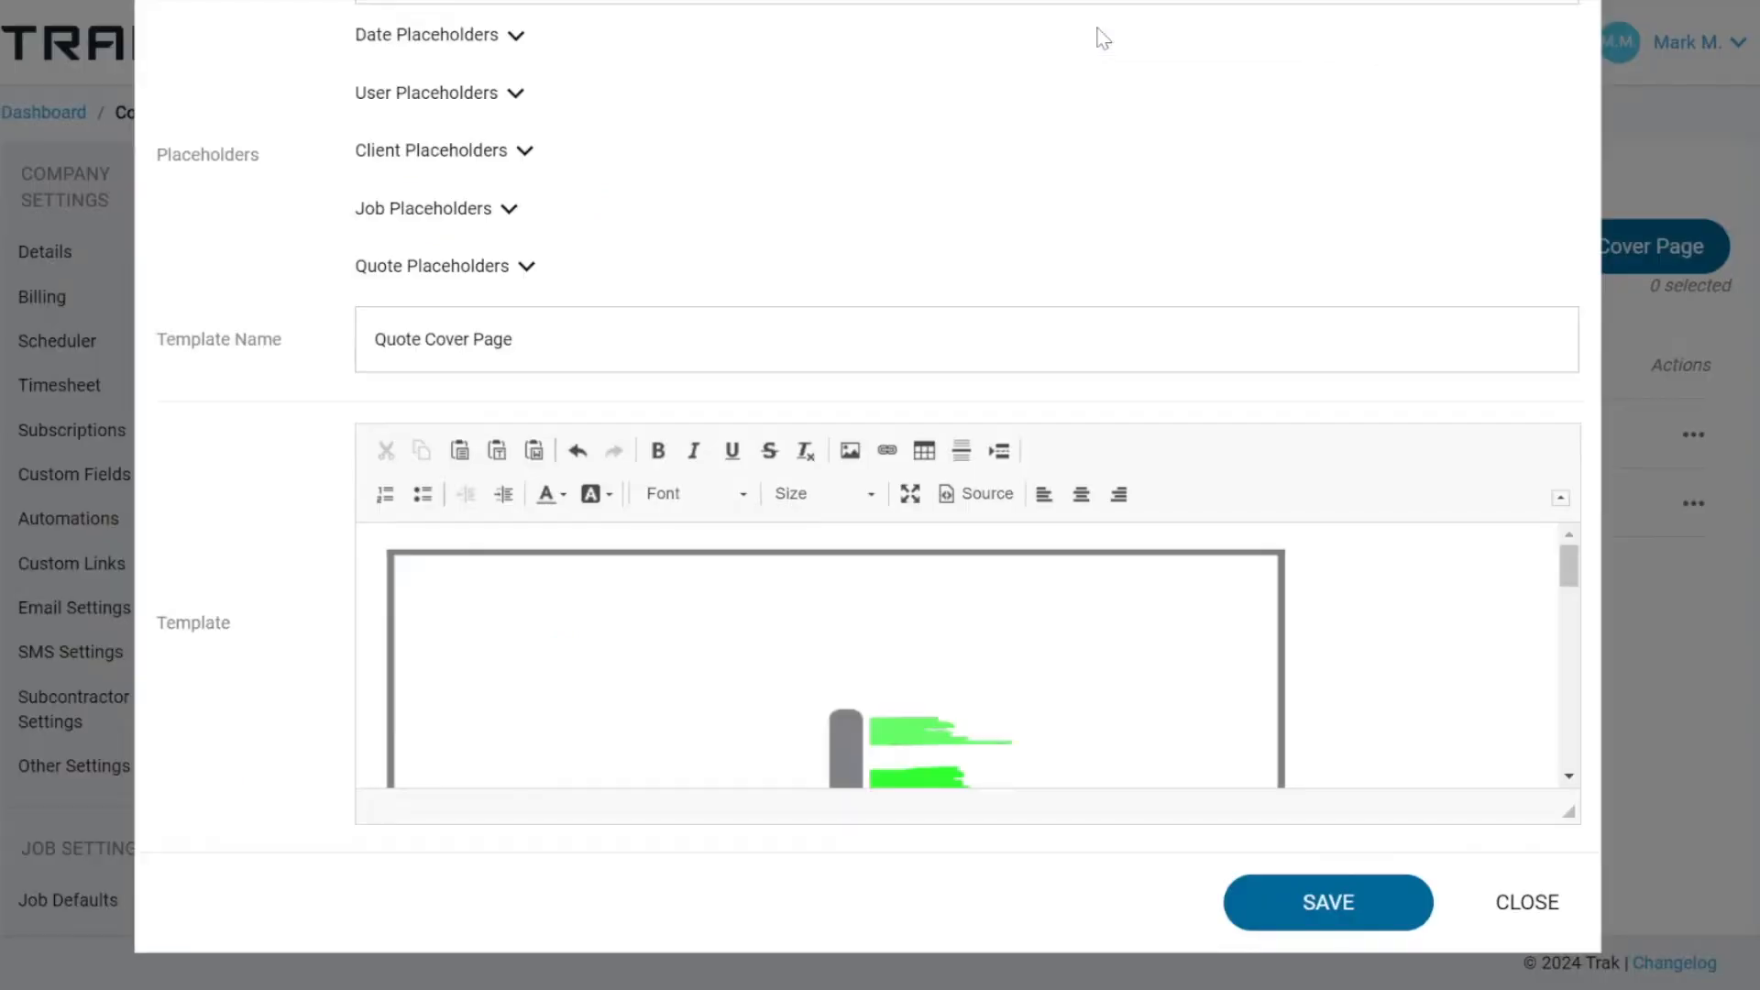
Examine the date placeholders available for the Quote Cover Page template, and close it without saving.
scroll(935, 216, up, 2)
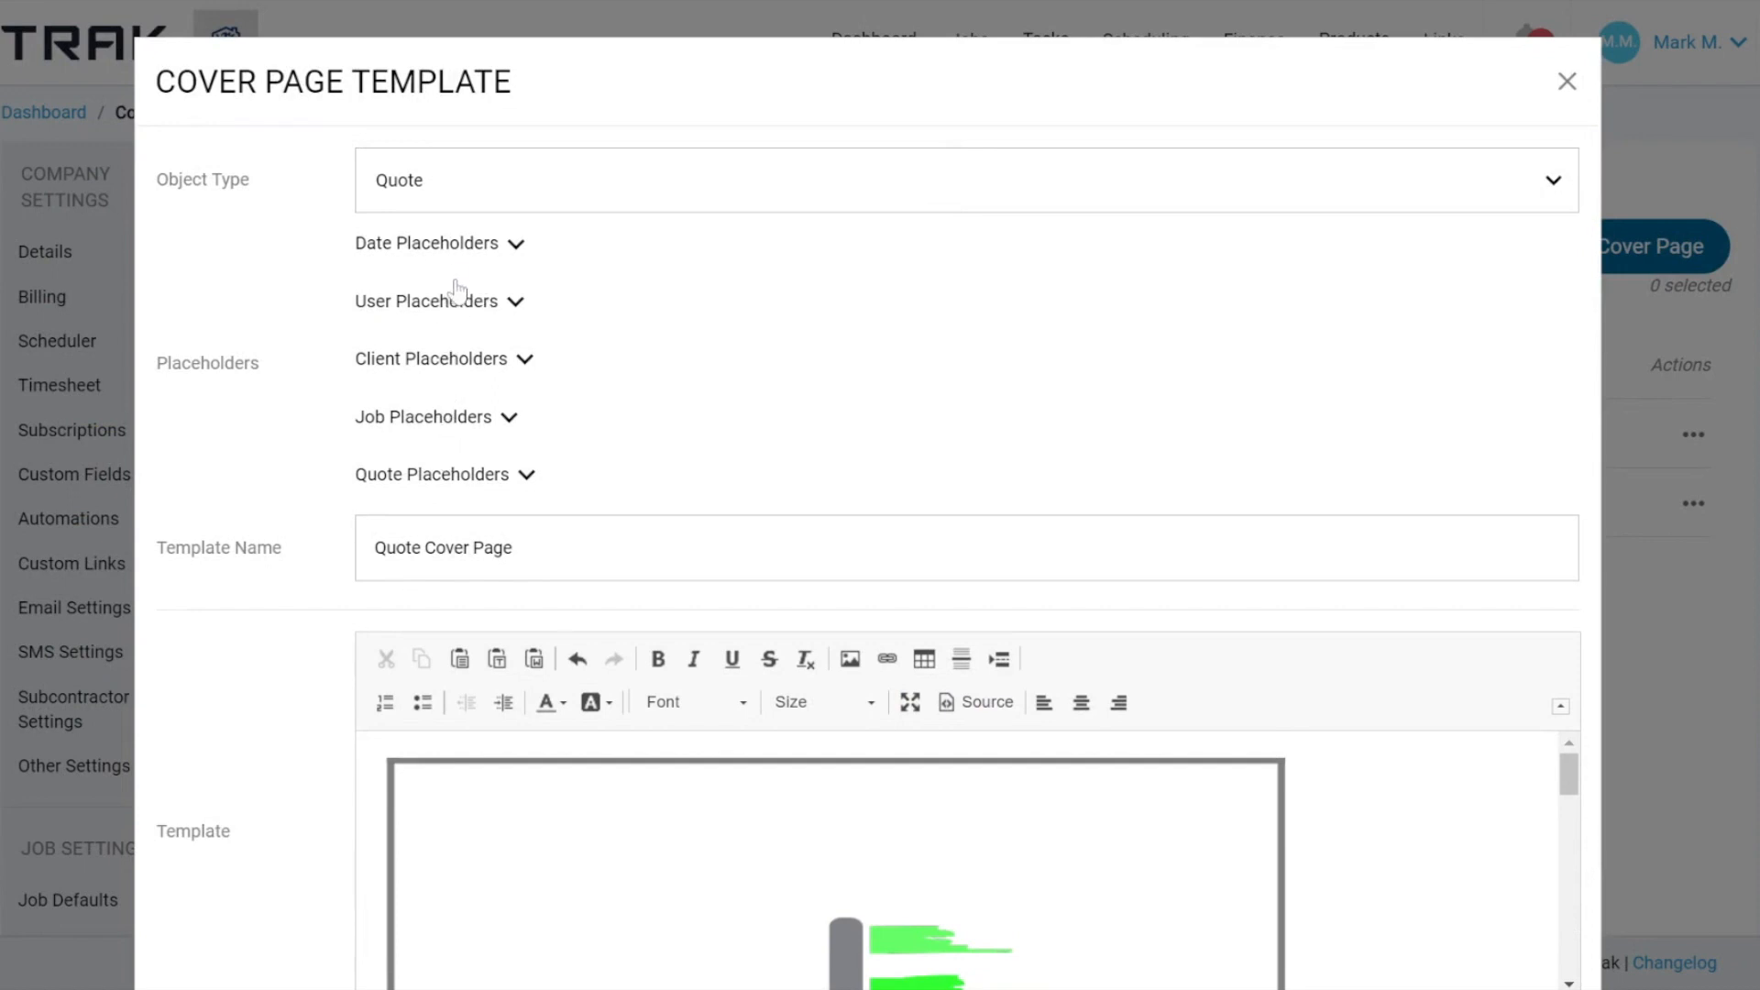
click(456, 245)
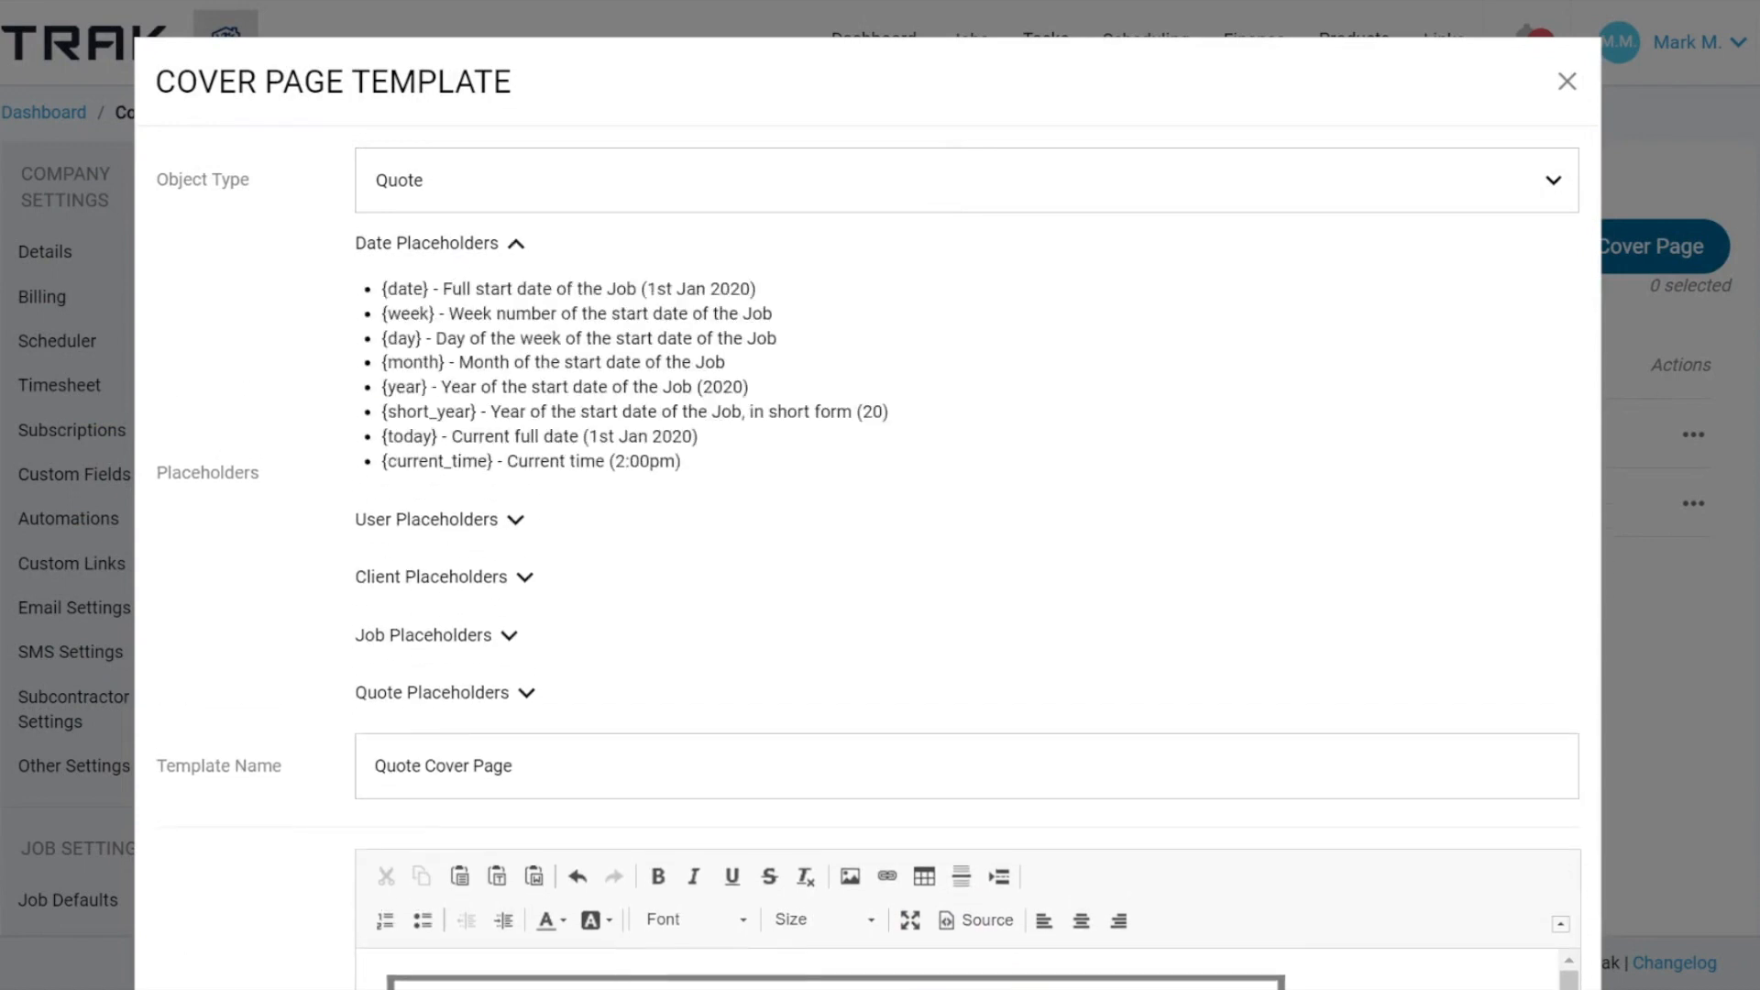
click(516, 244)
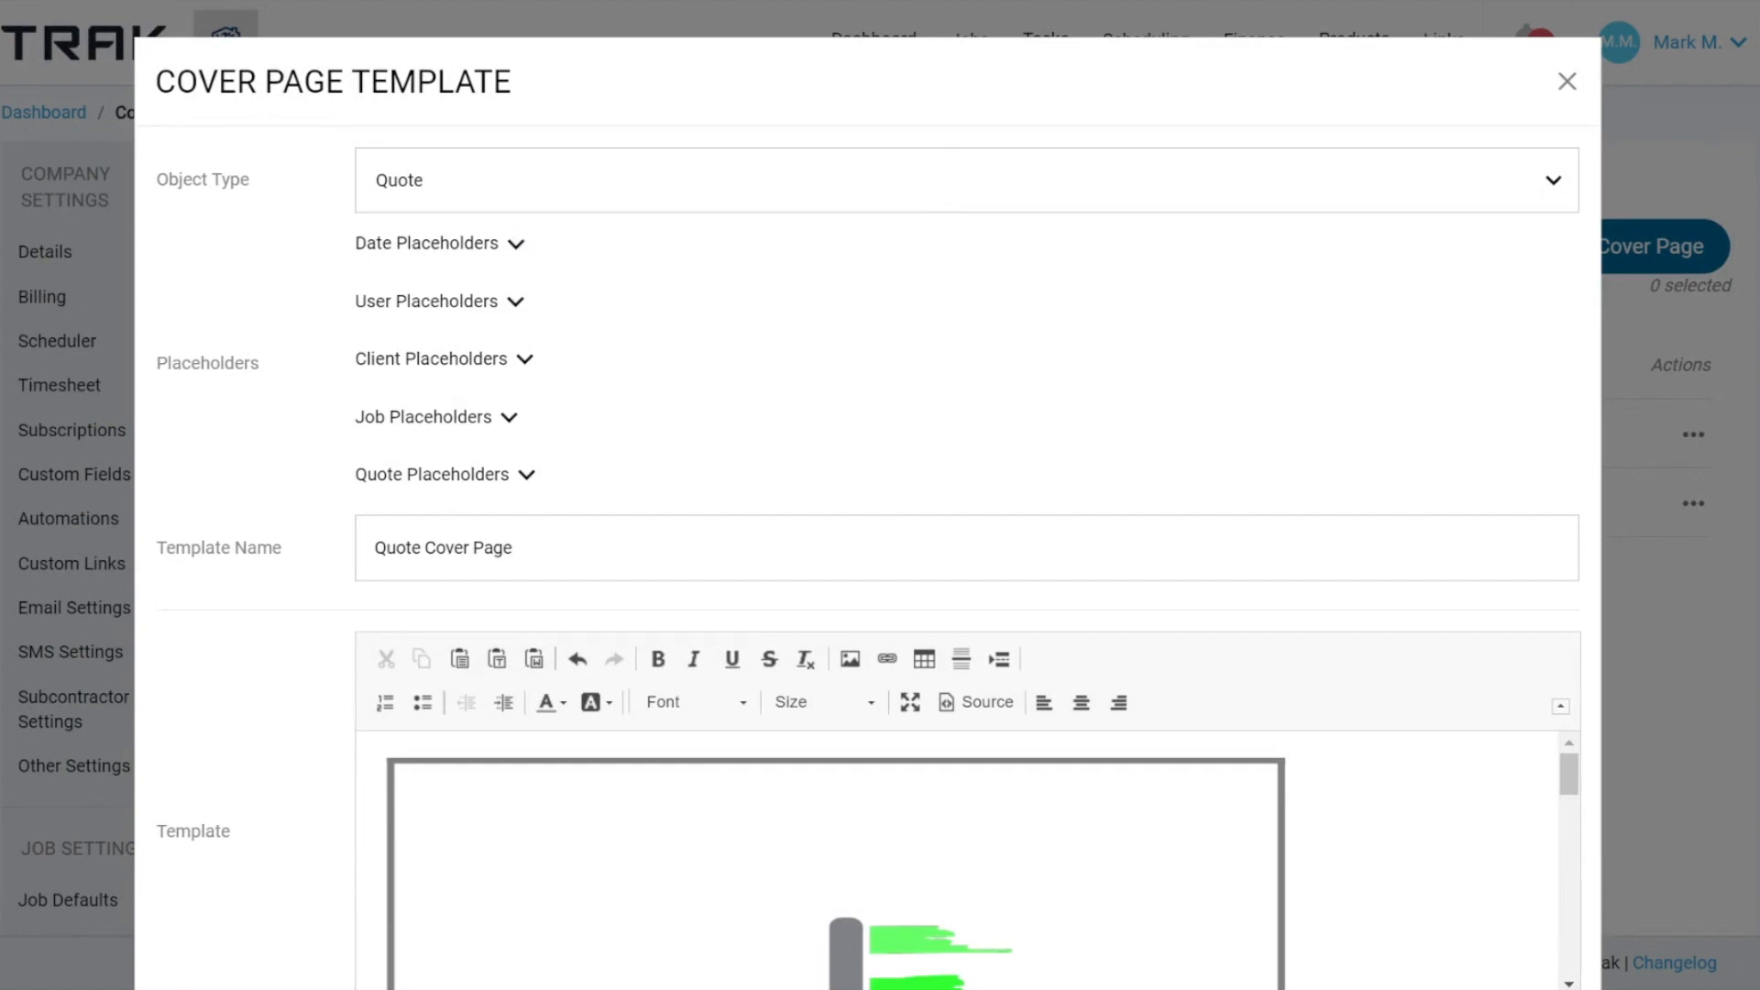
click(1568, 82)
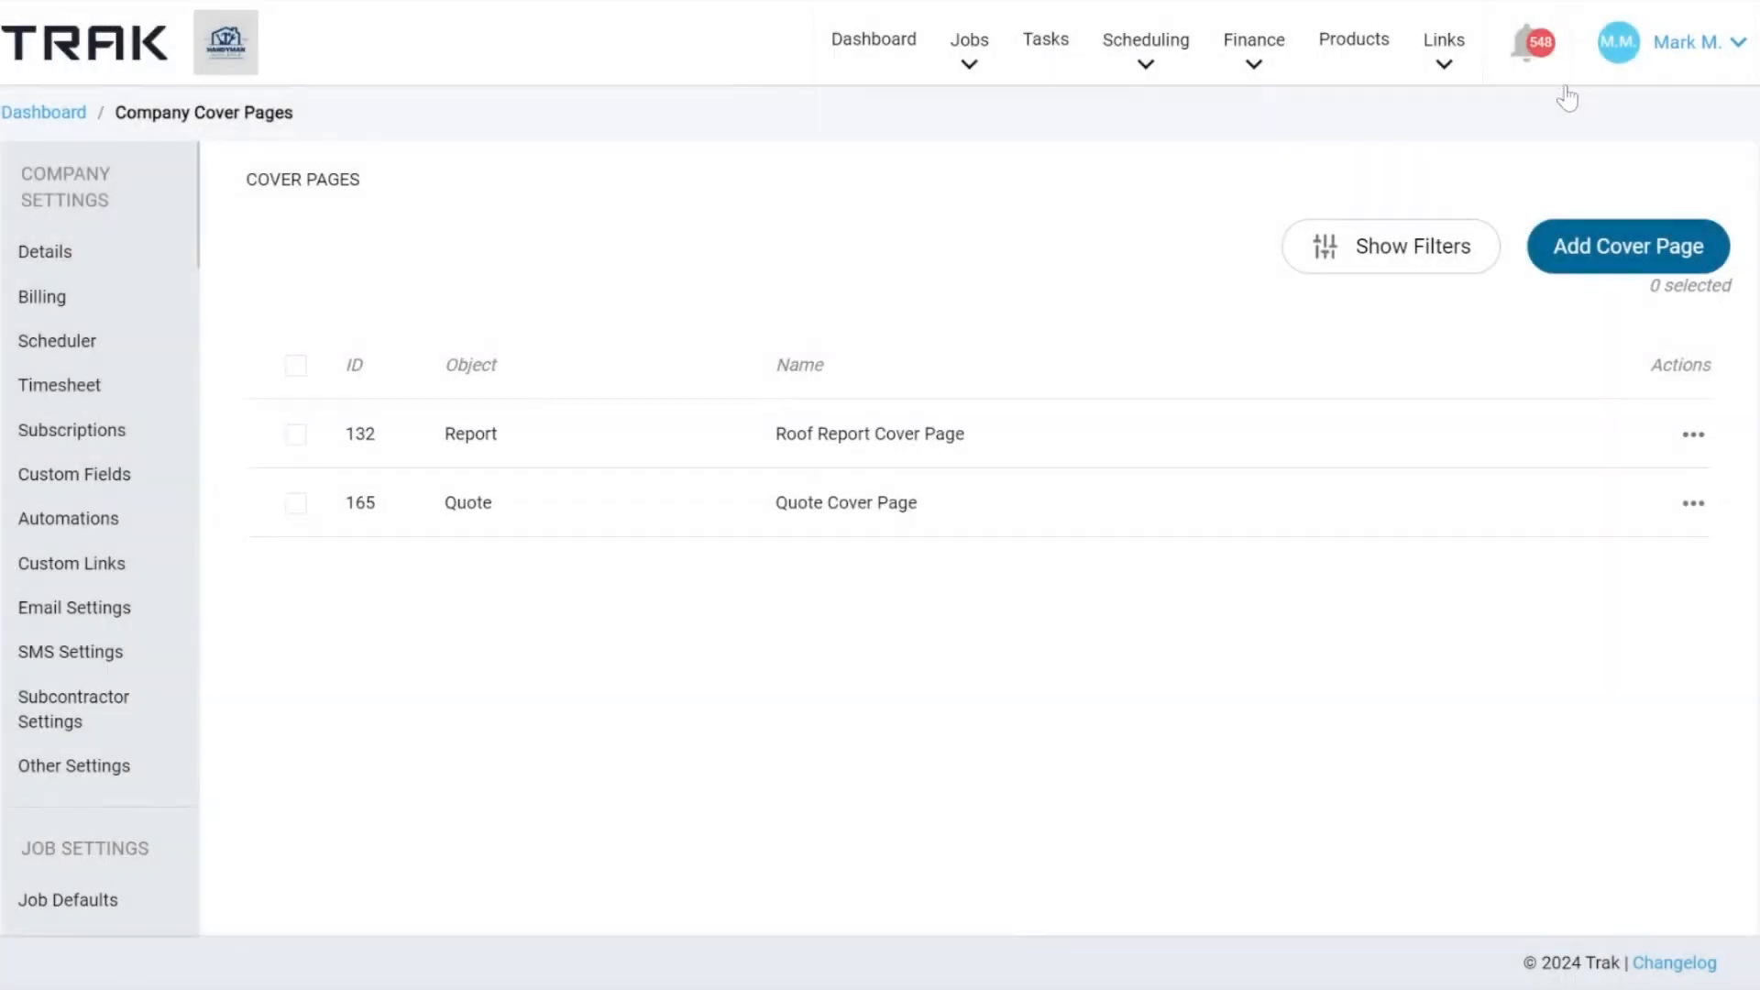
Open the quotes list of the job "Pro copper mine - Replace Solenoid to crane tower" from the dashboard.
click(878, 42)
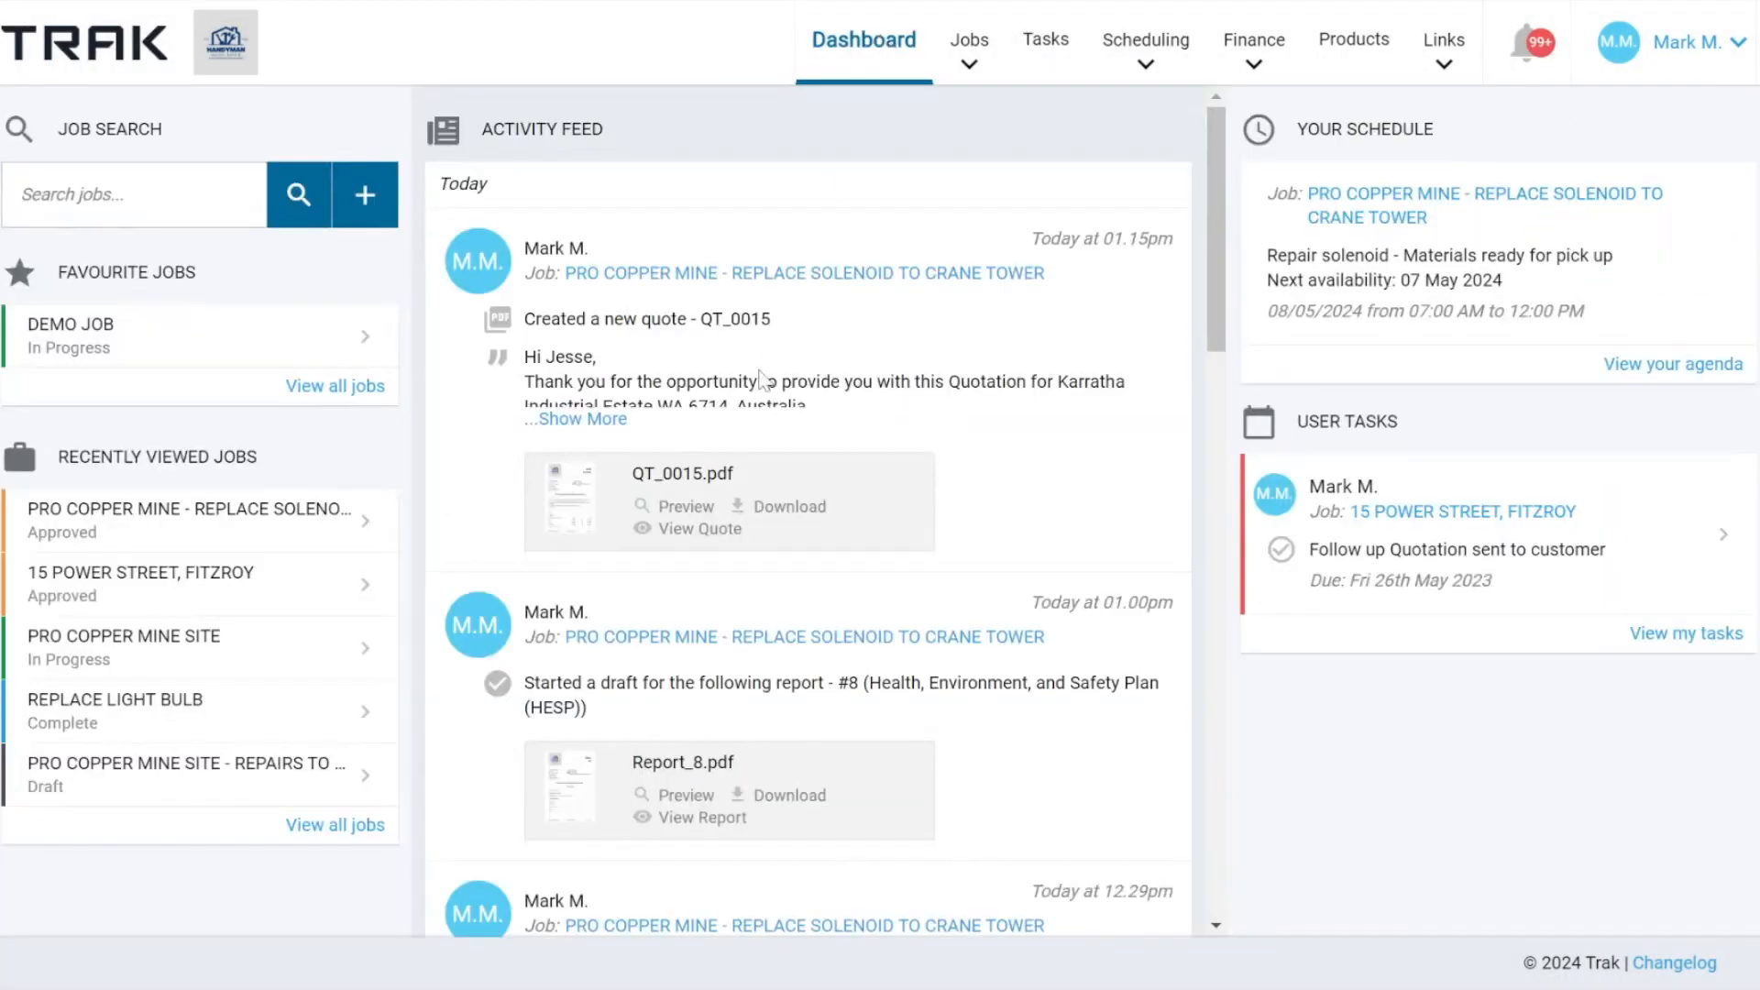
click(773, 274)
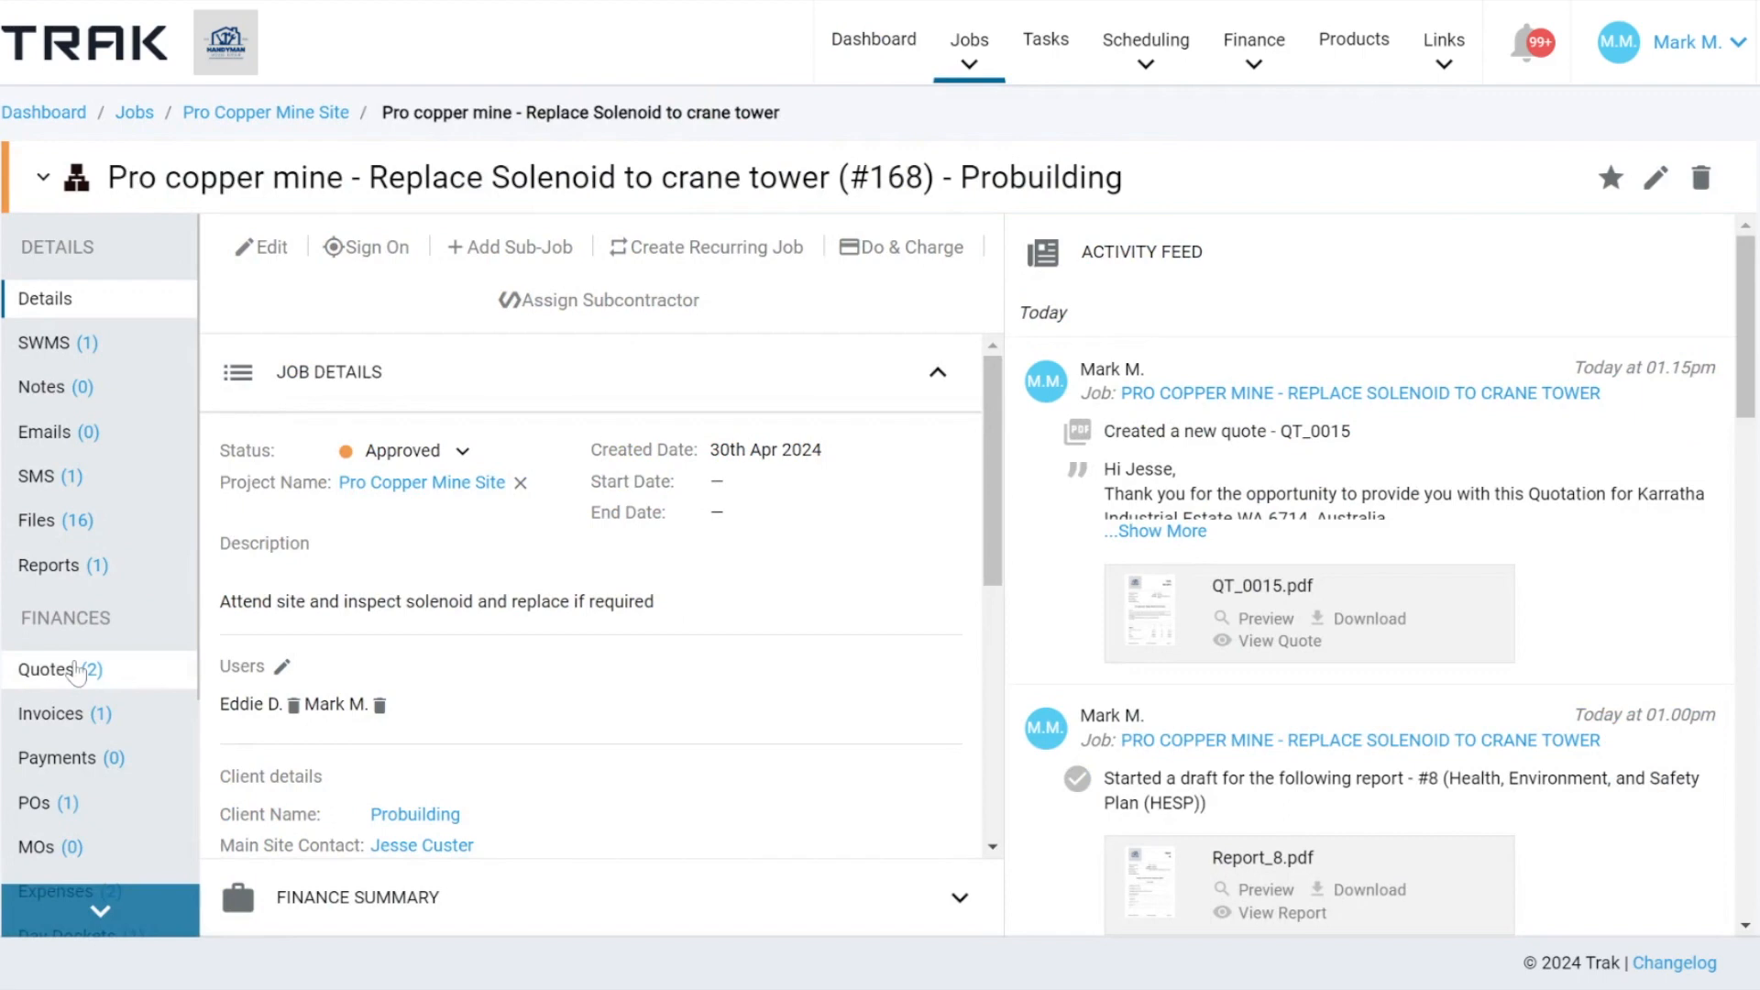
click(76, 670)
scroll(144, 658, down, 2)
scroll(780, 653, down, 1)
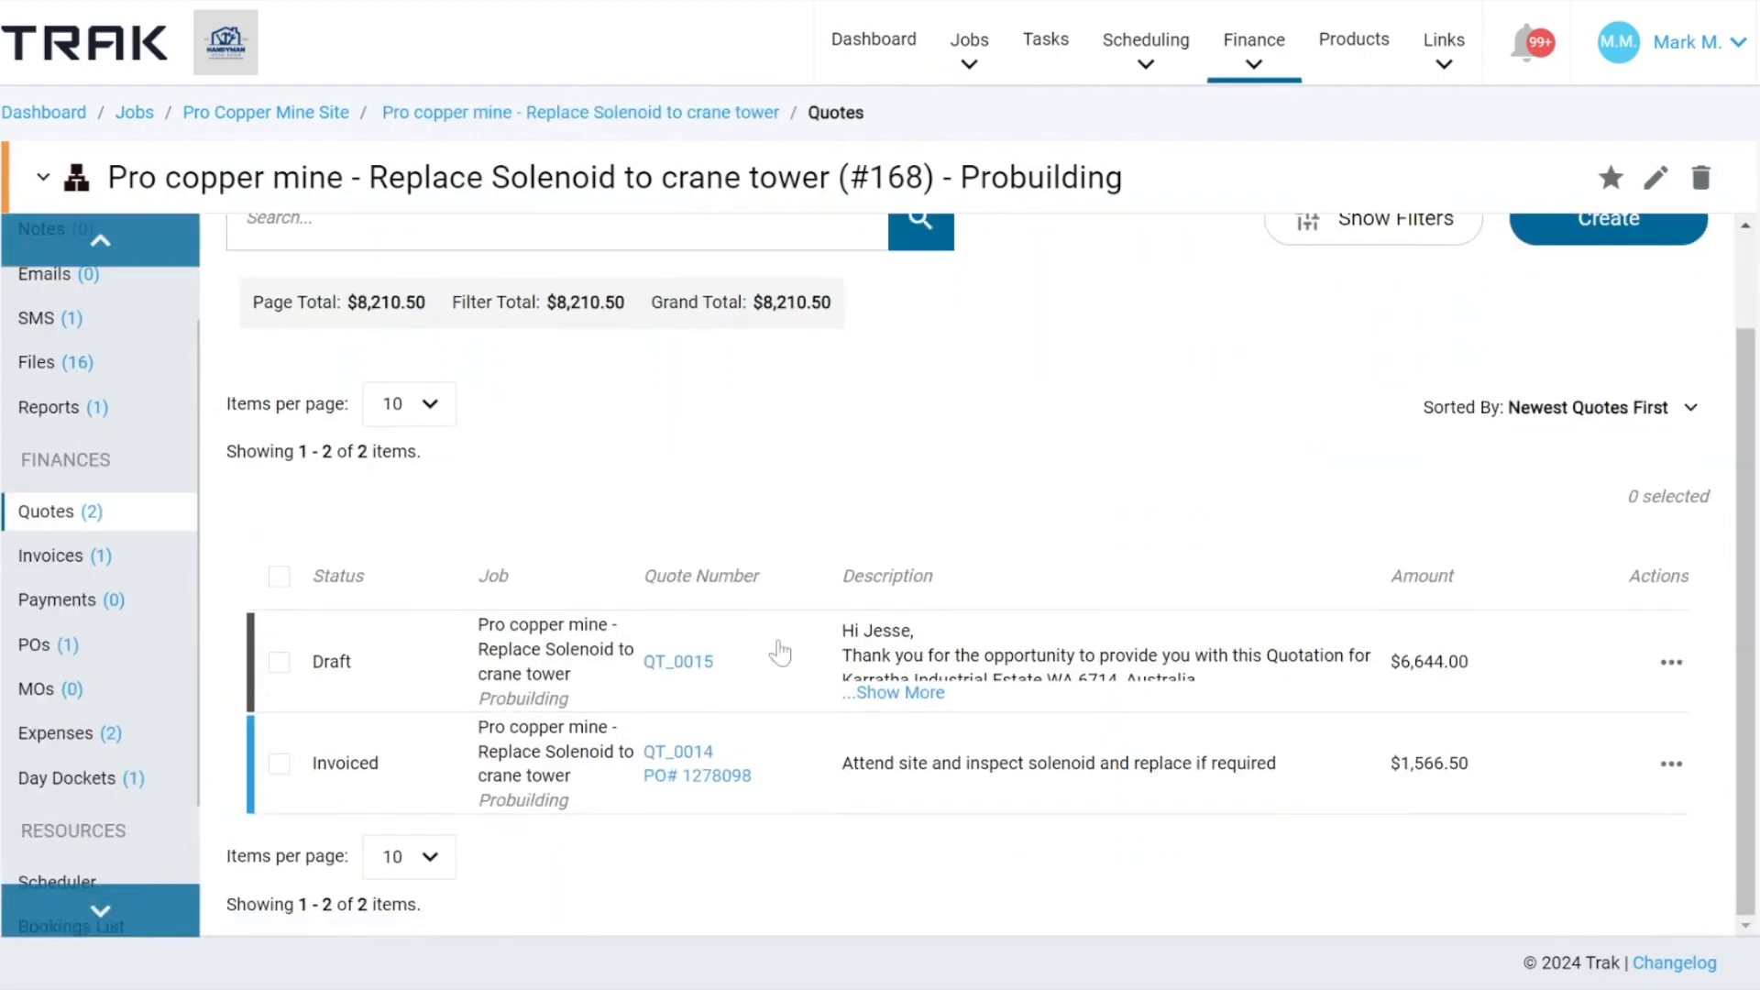
scroll(1467, 468, up, 2)
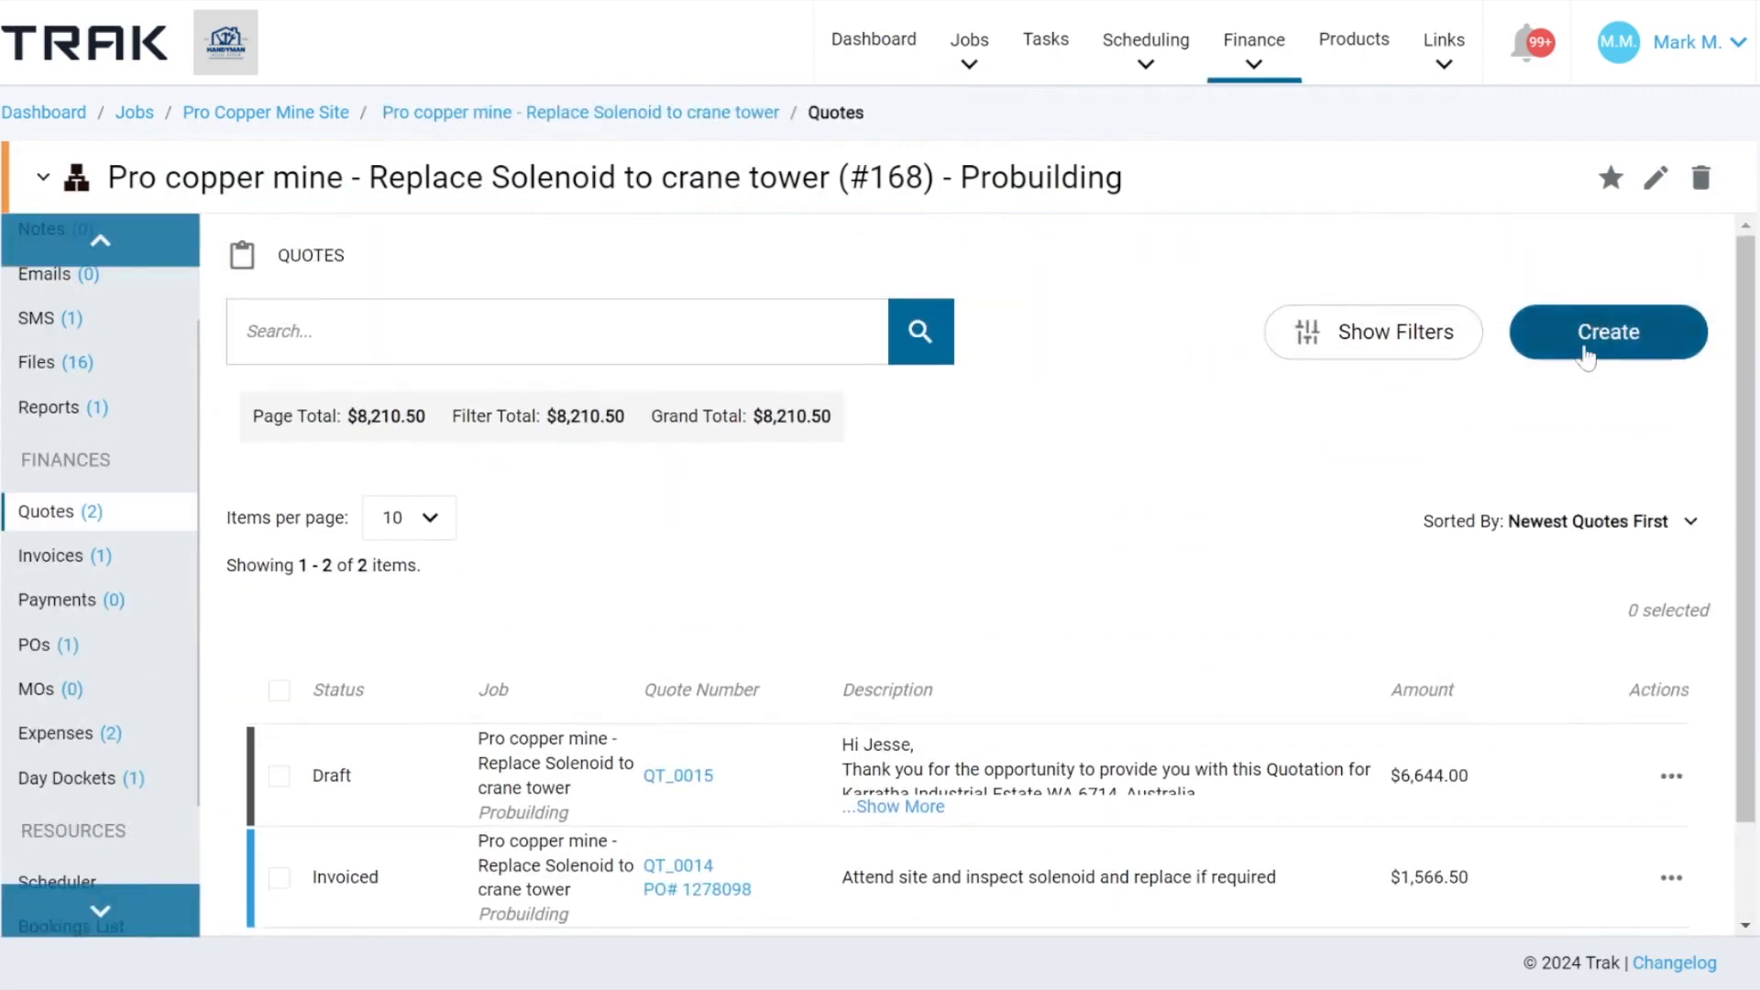
Create a new quote for the job and apply the ET14 Quote Template to it.
click(1588, 352)
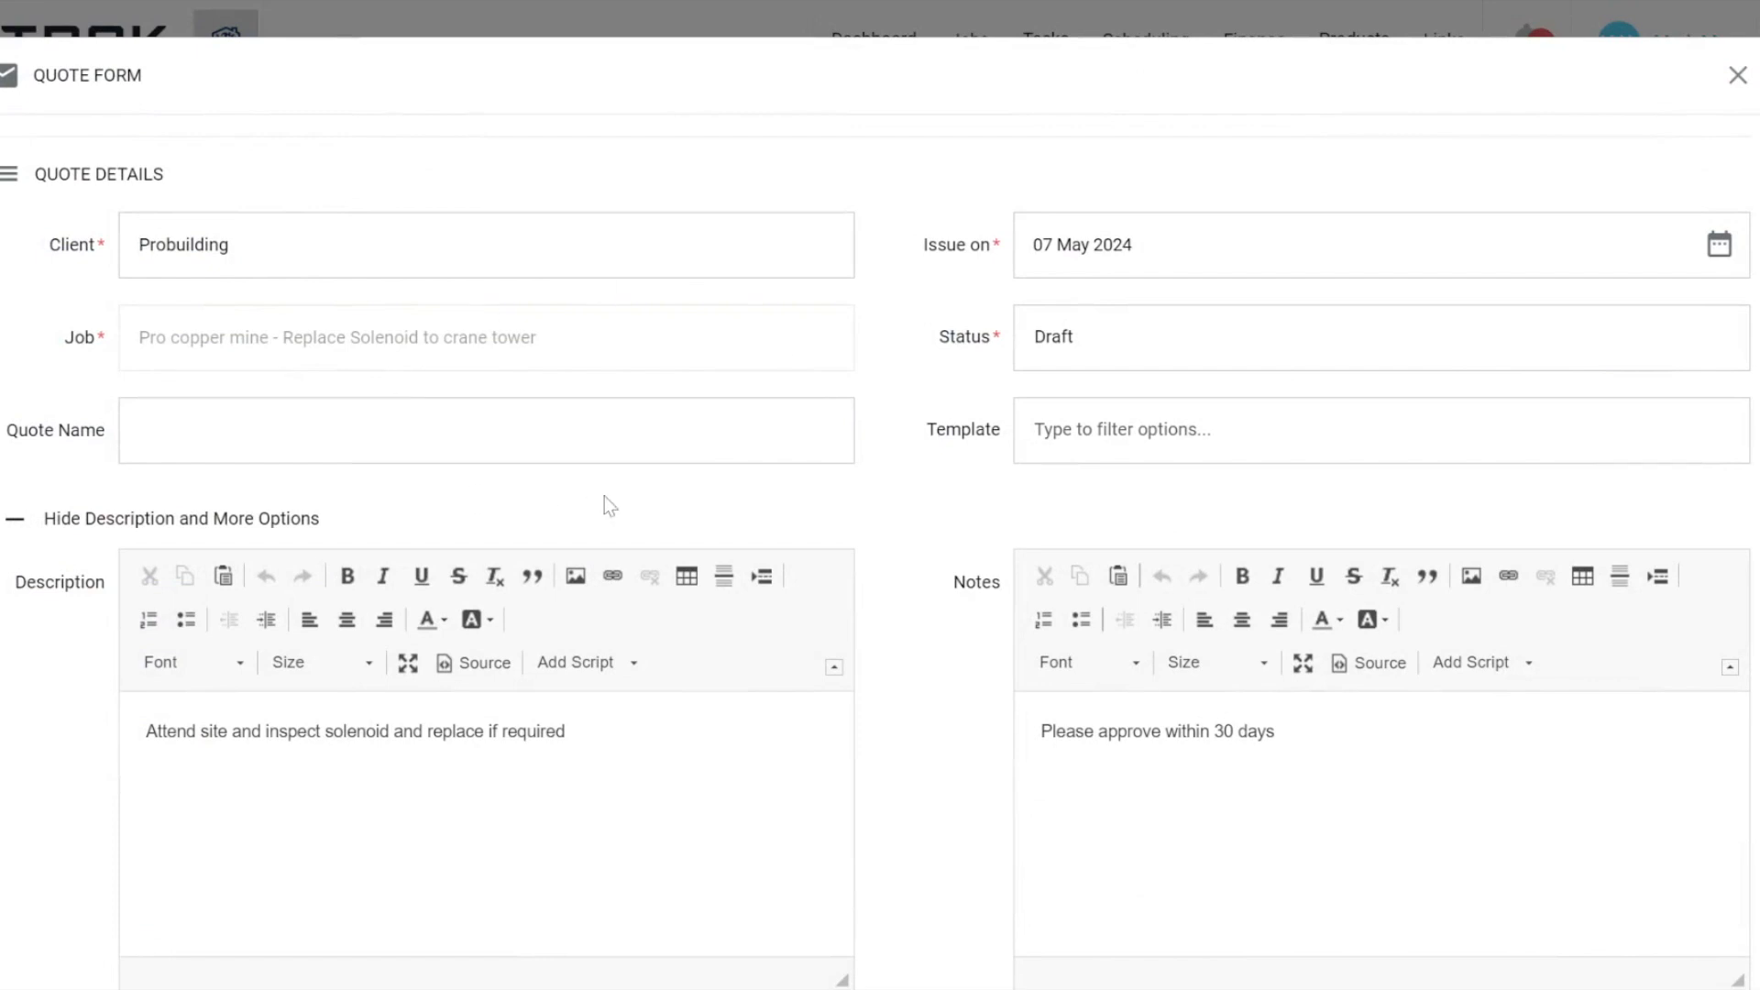
drag(903, 431, 1022, 442)
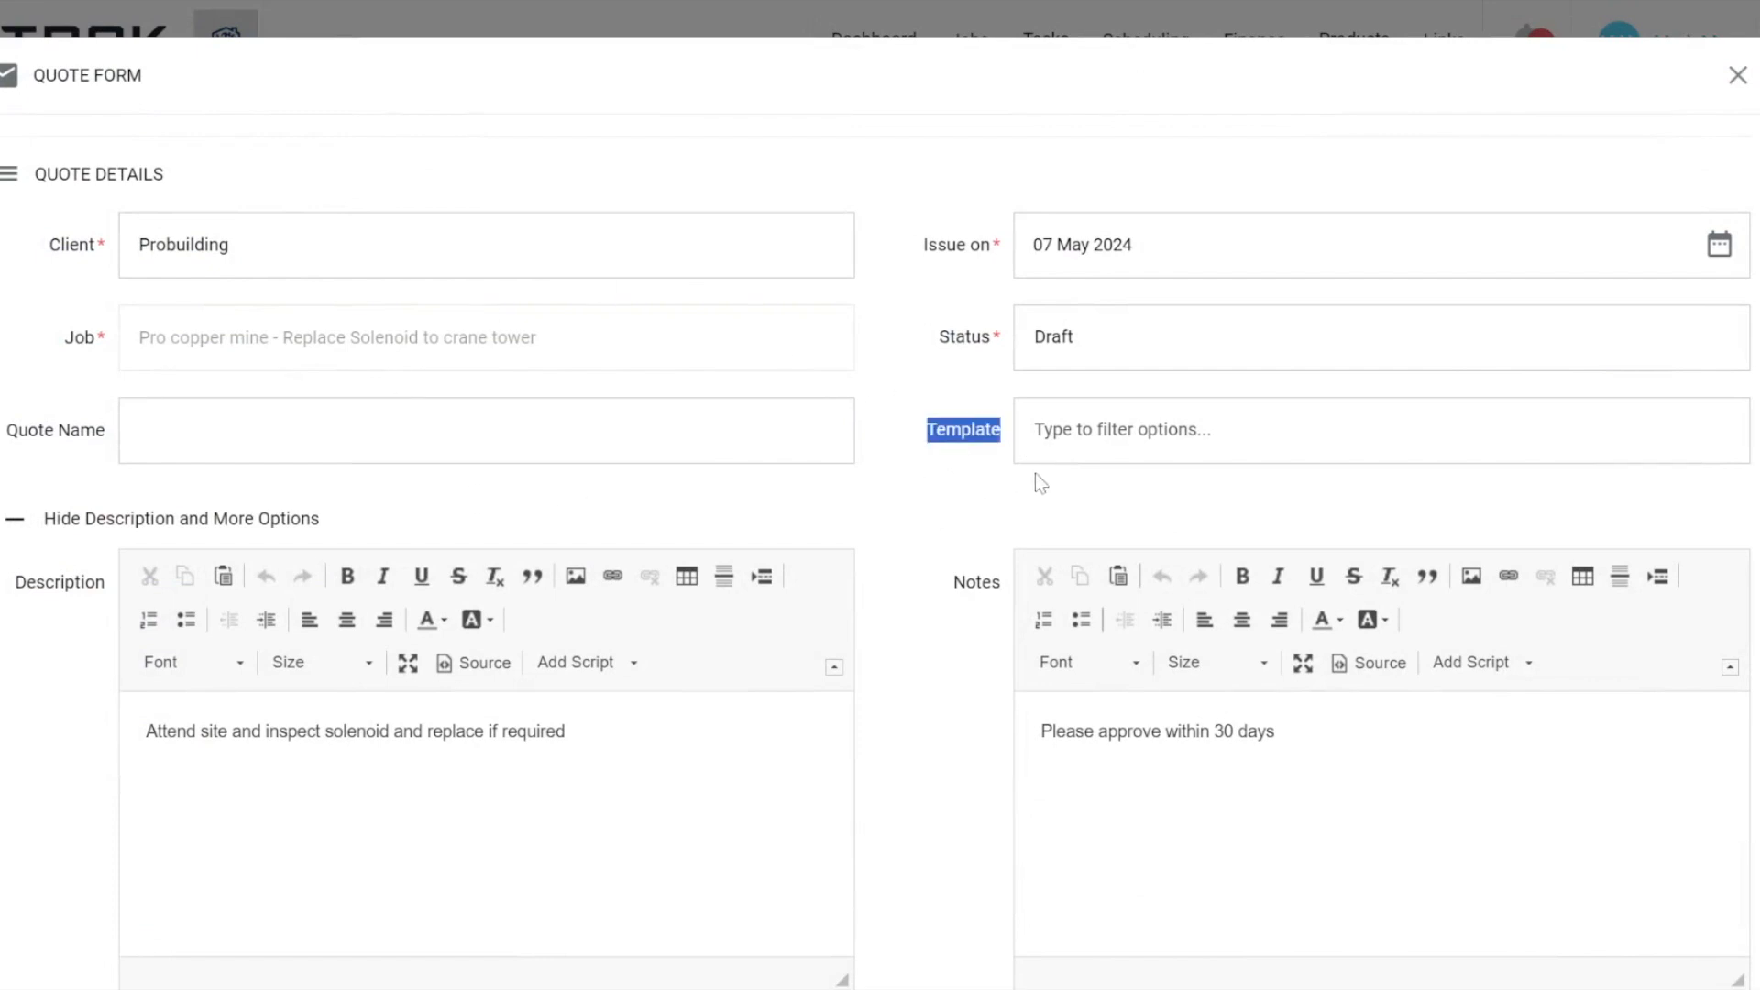
click(1065, 437)
click(1059, 495)
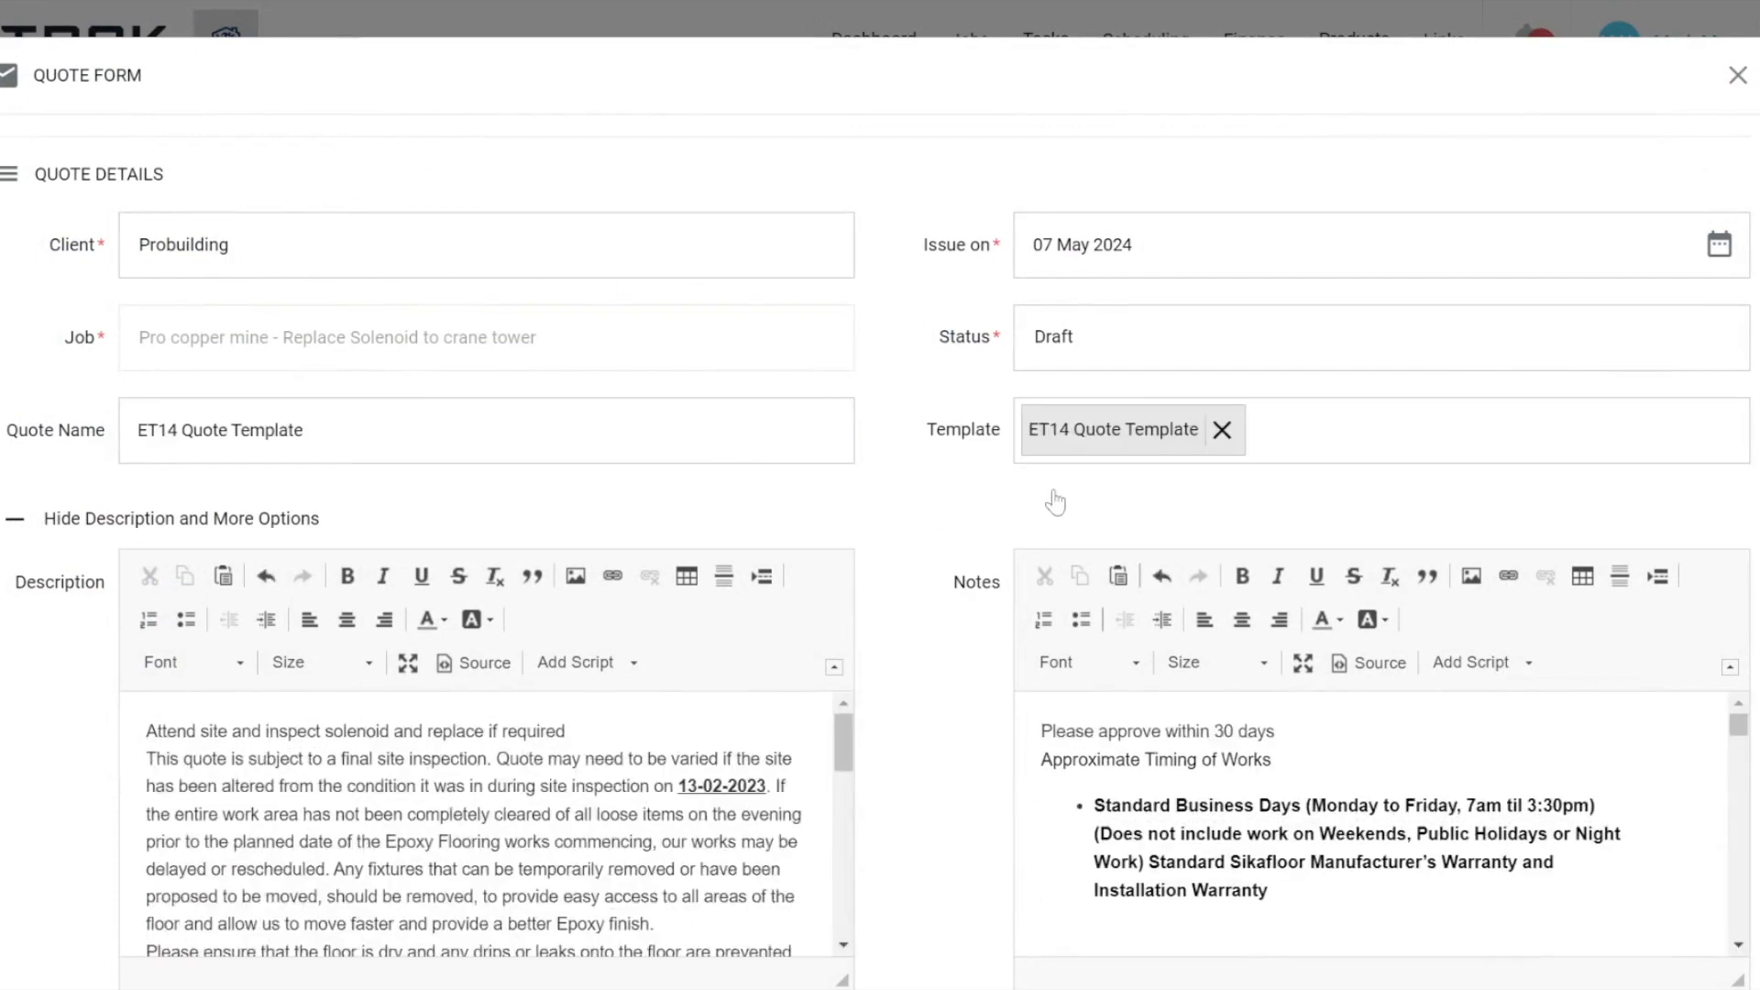
scroll(883, 660, down, 6)
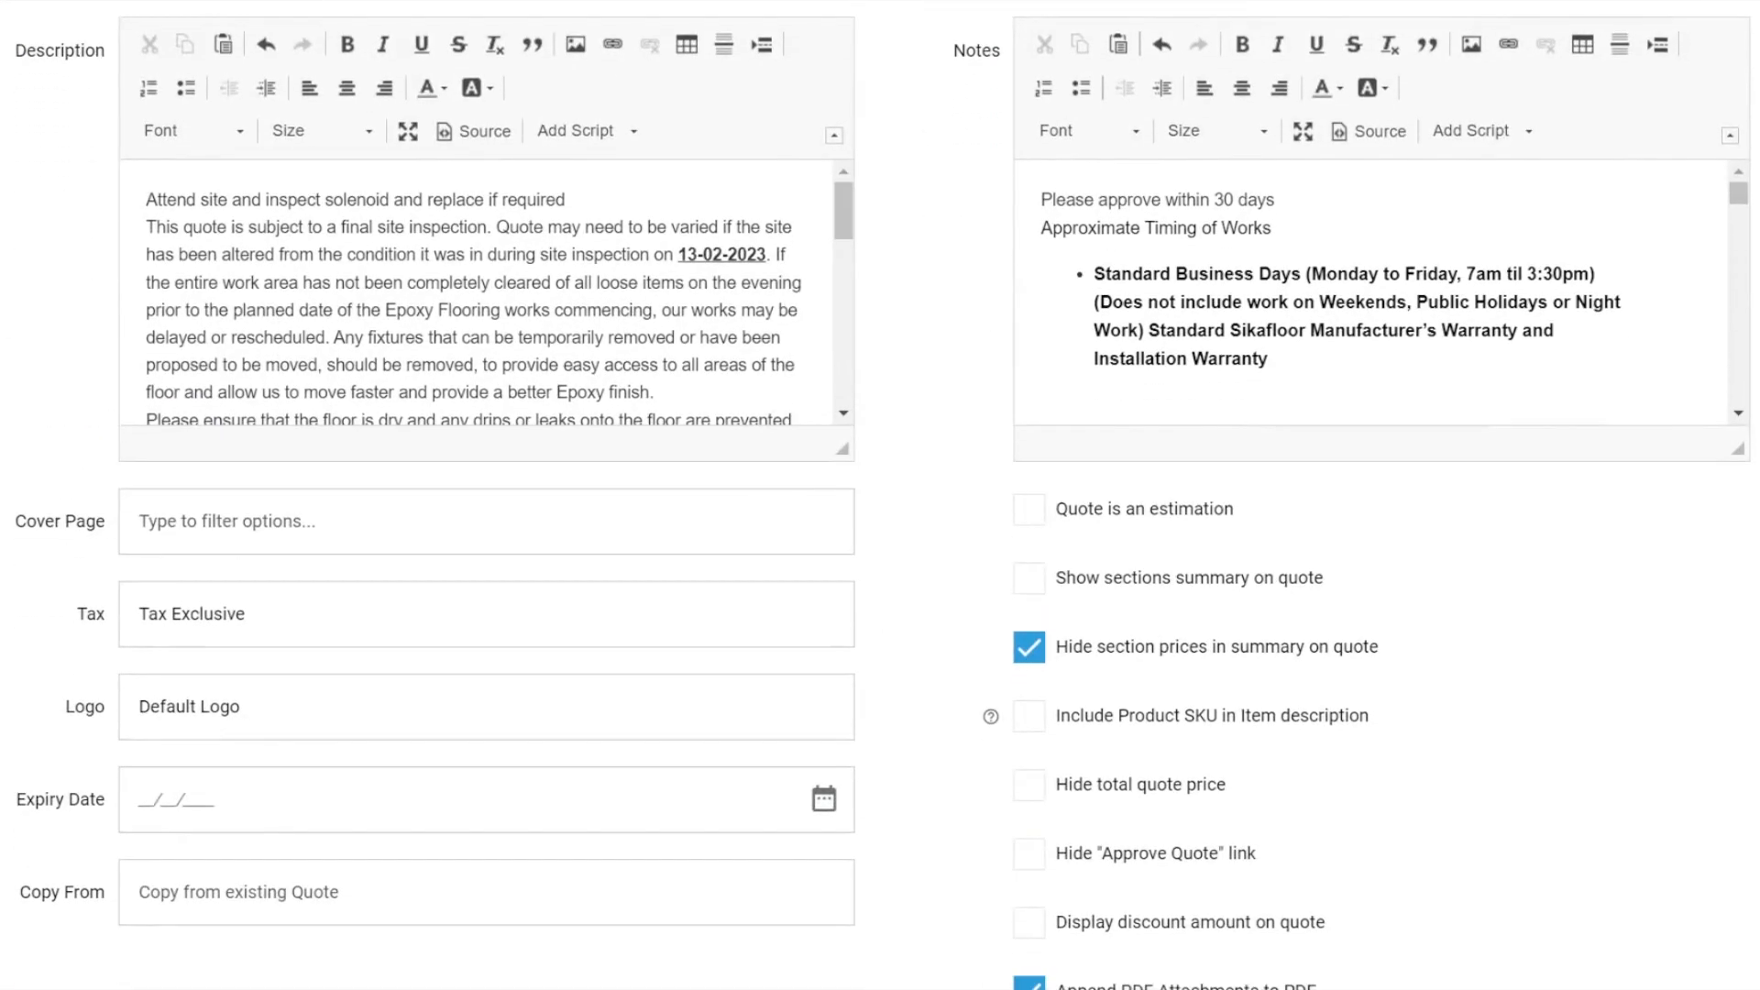
Delete the lines "Please approve within 30 days" and "Approximate Timing of Works" from the quote's notes.
scroll(550, 312, down, 4)
scroll(551, 312, up, 5)
scroll(1016, 238, down, 5)
scroll(1015, 233, up, 5)
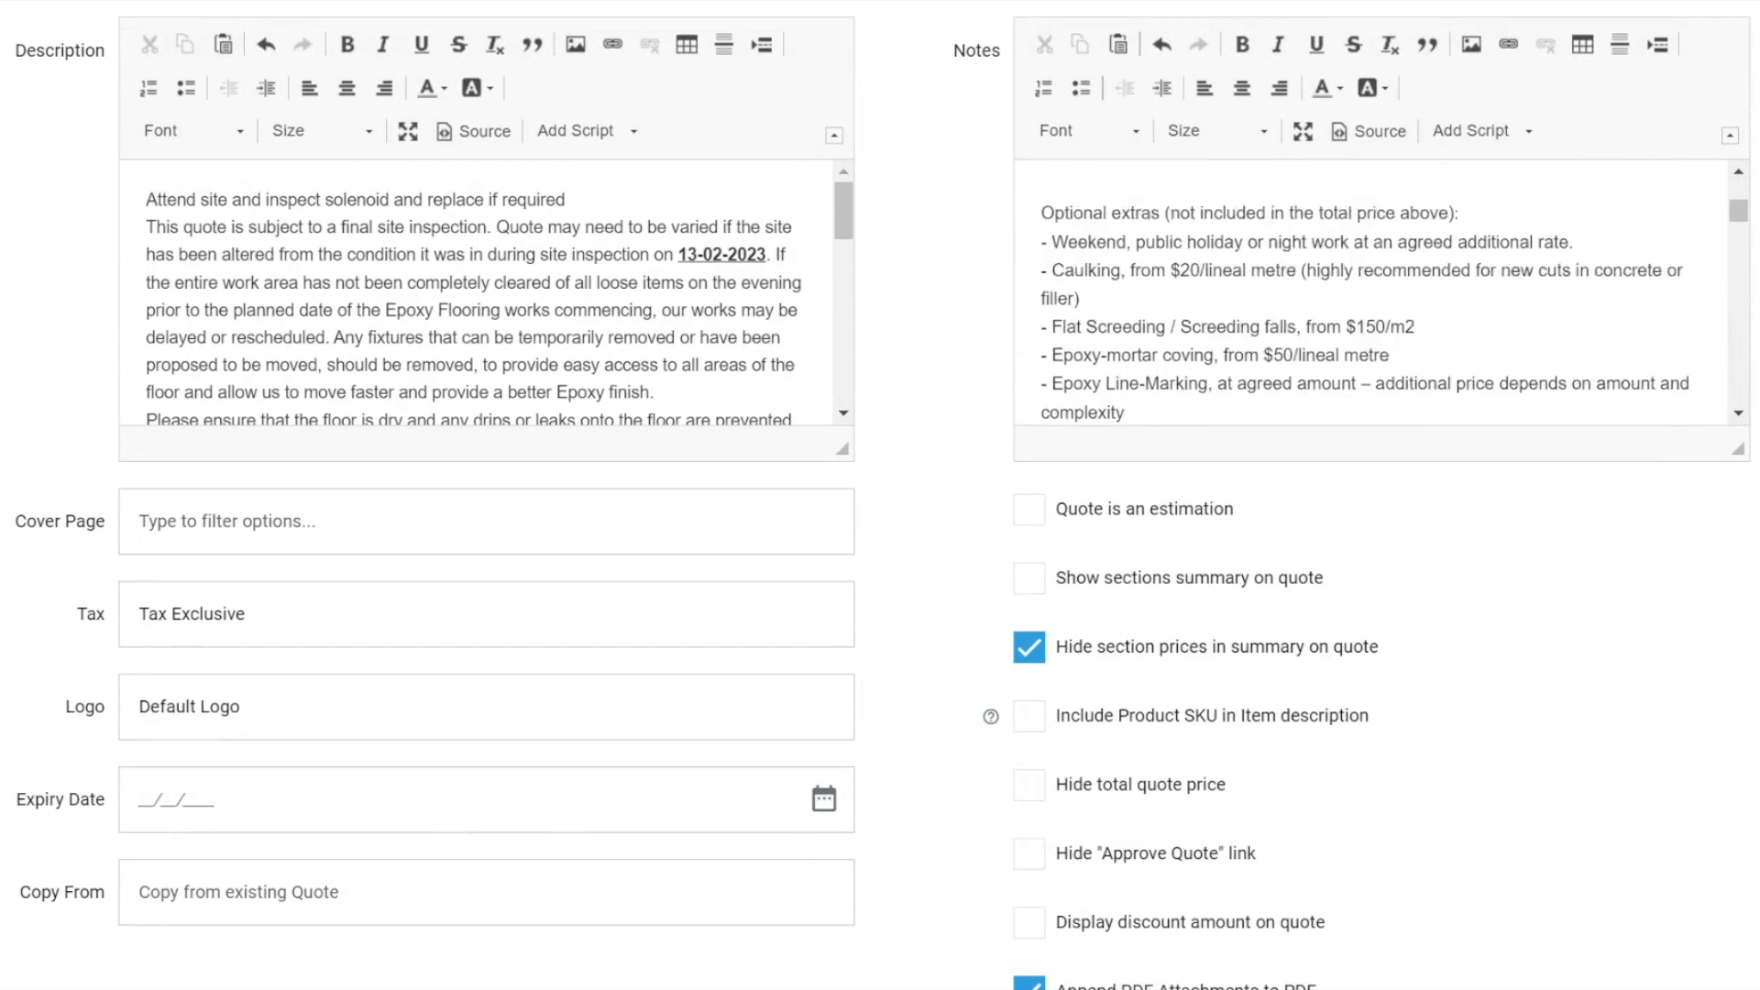
drag(1273, 229, 1040, 200)
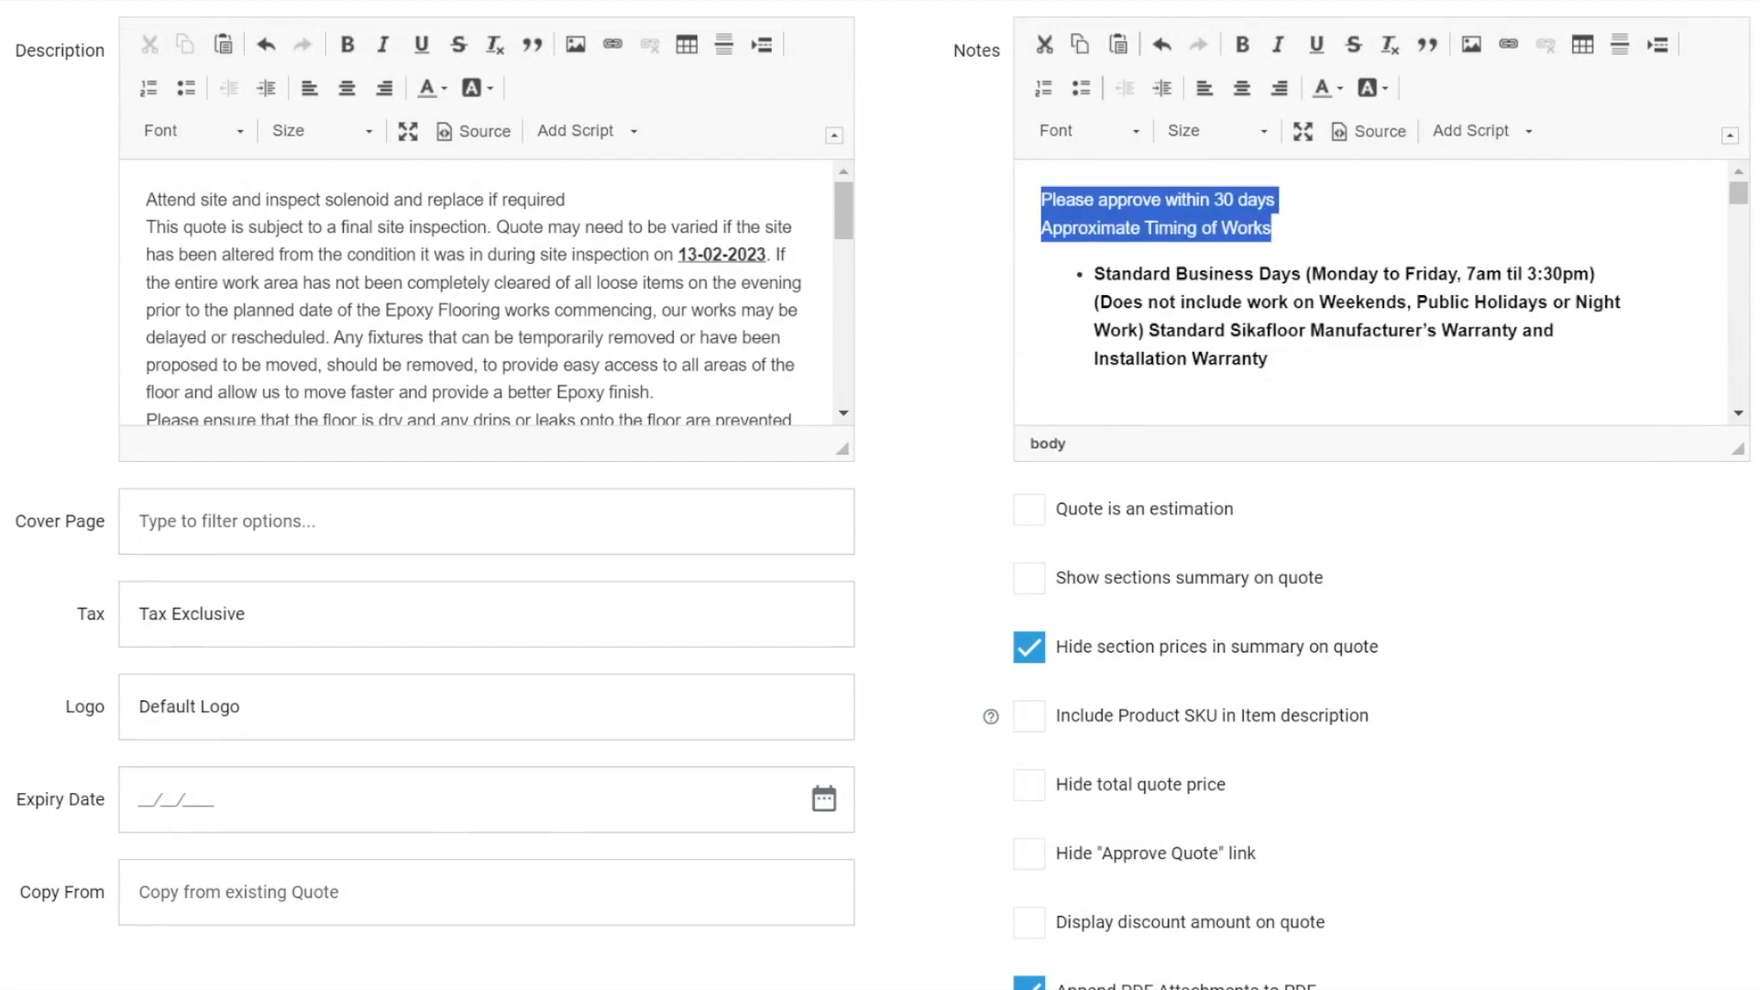
key(BackSpace)
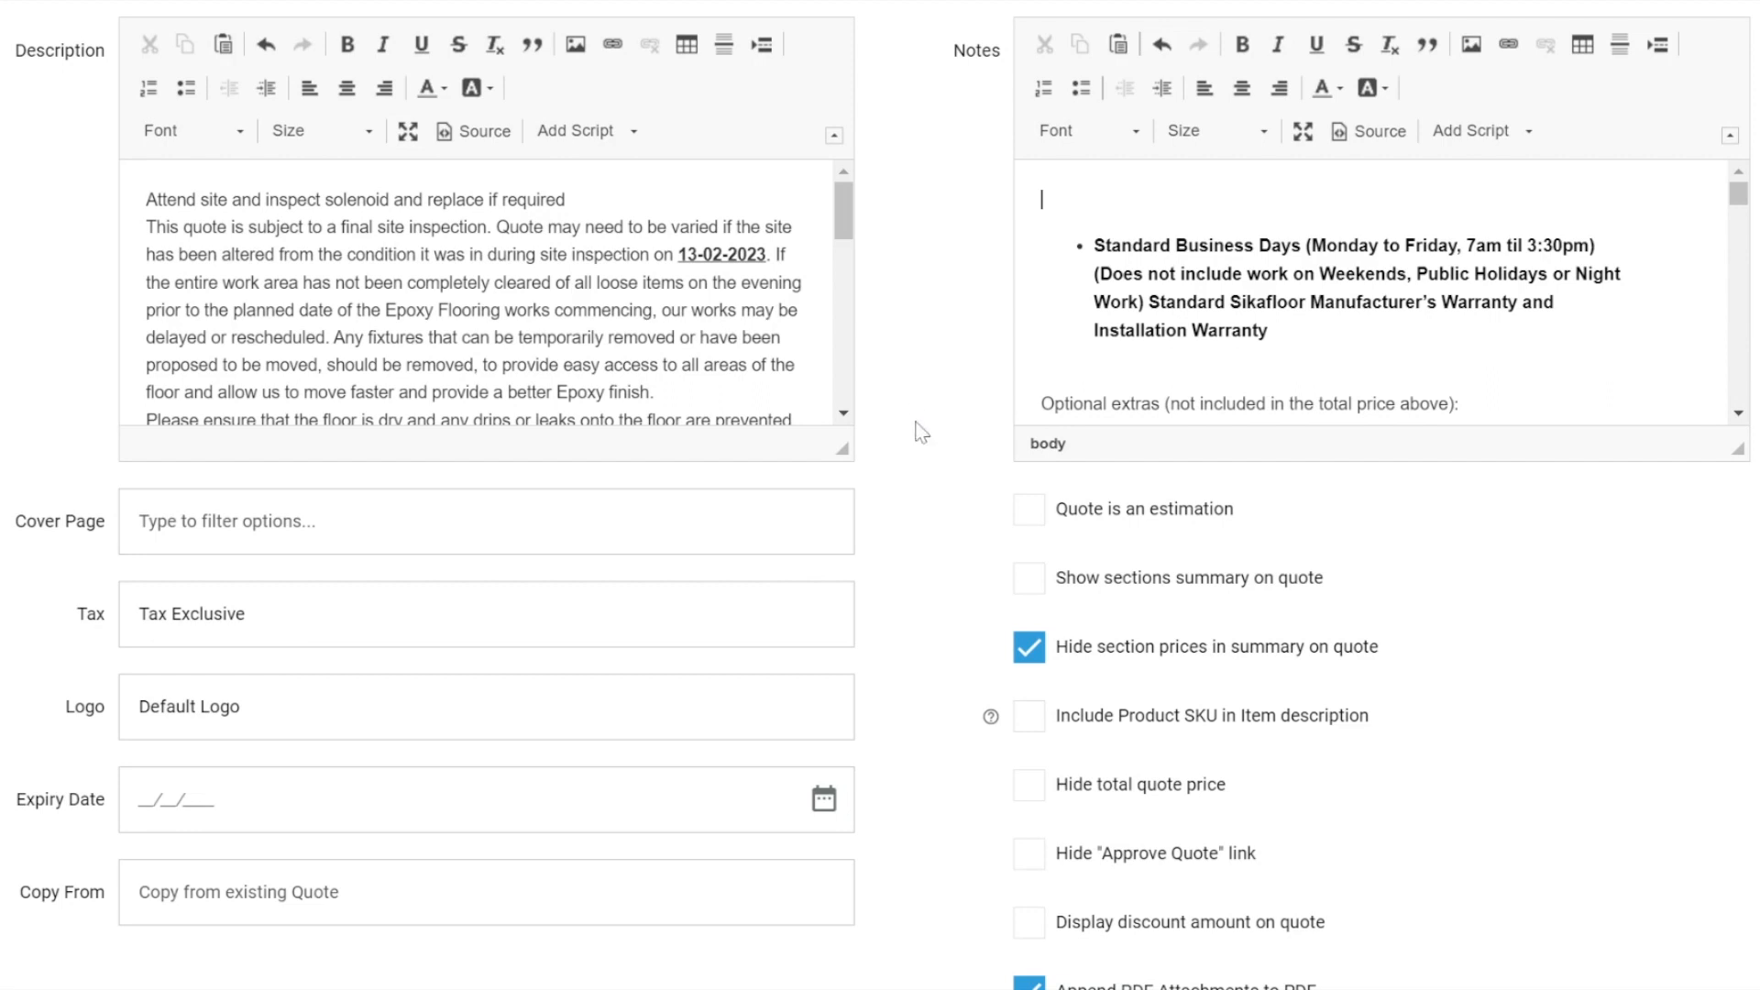
View the scripts available for the quote description, and set the quote's cover page to Quote Cover Page.
click(586, 133)
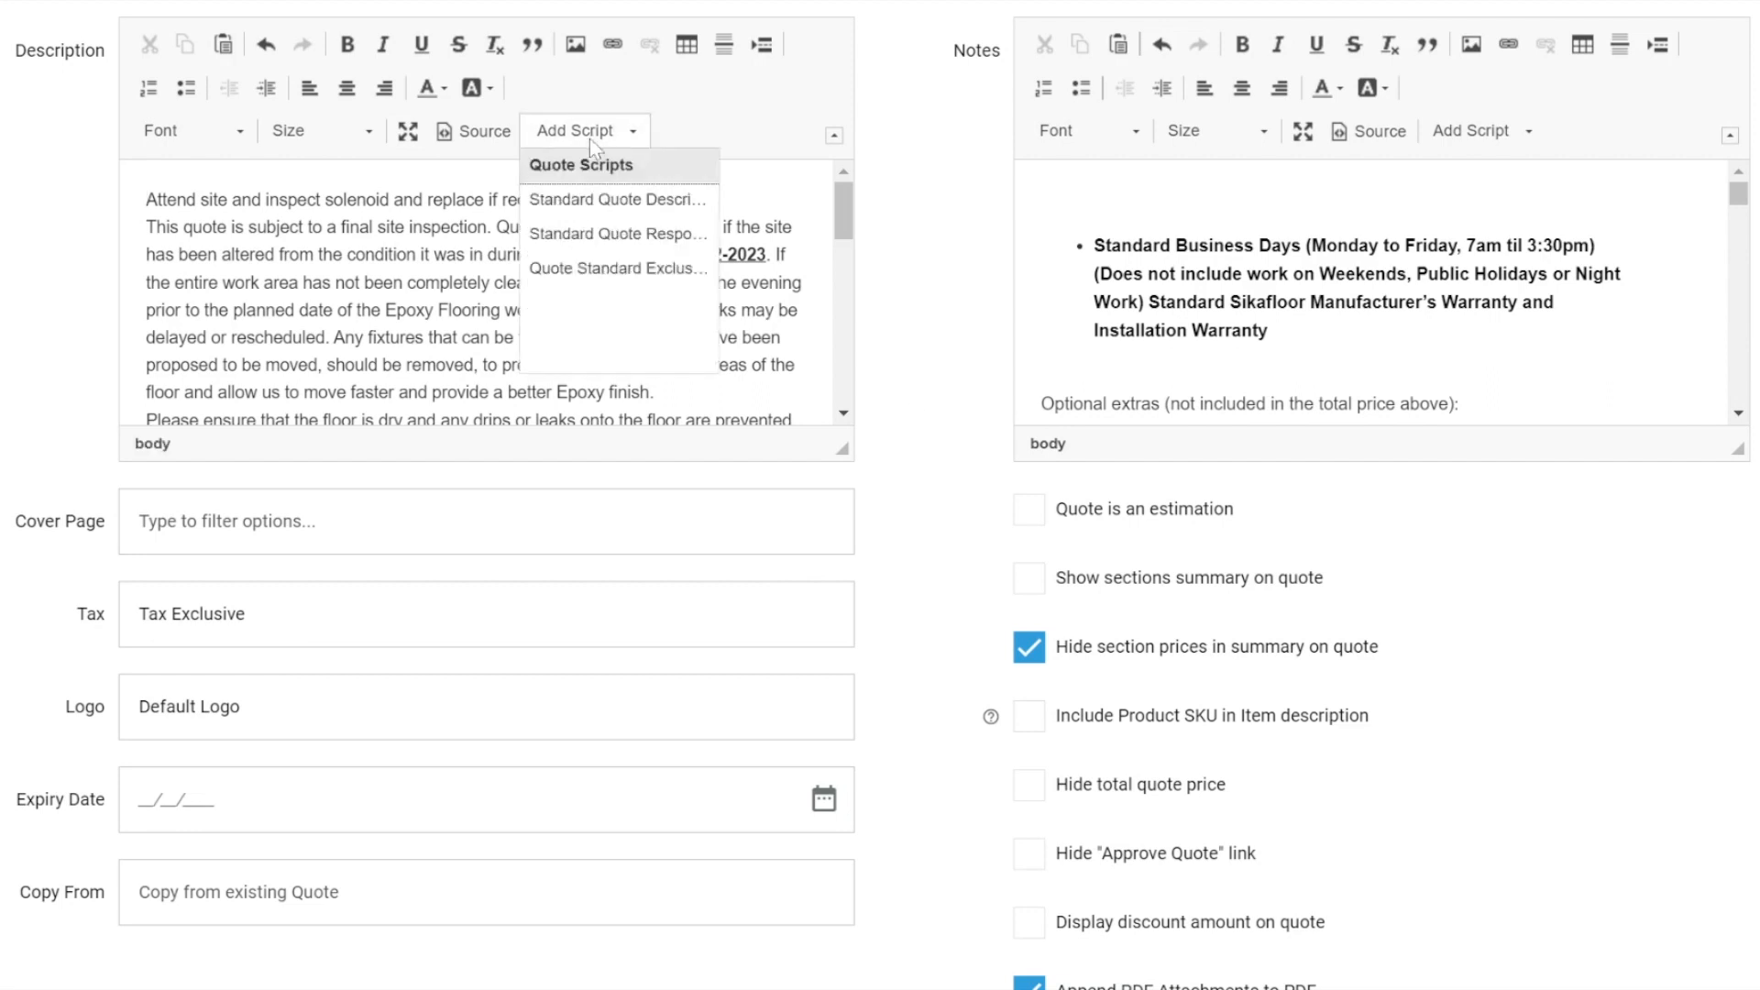
click(911, 253)
scroll(912, 253, down, 3)
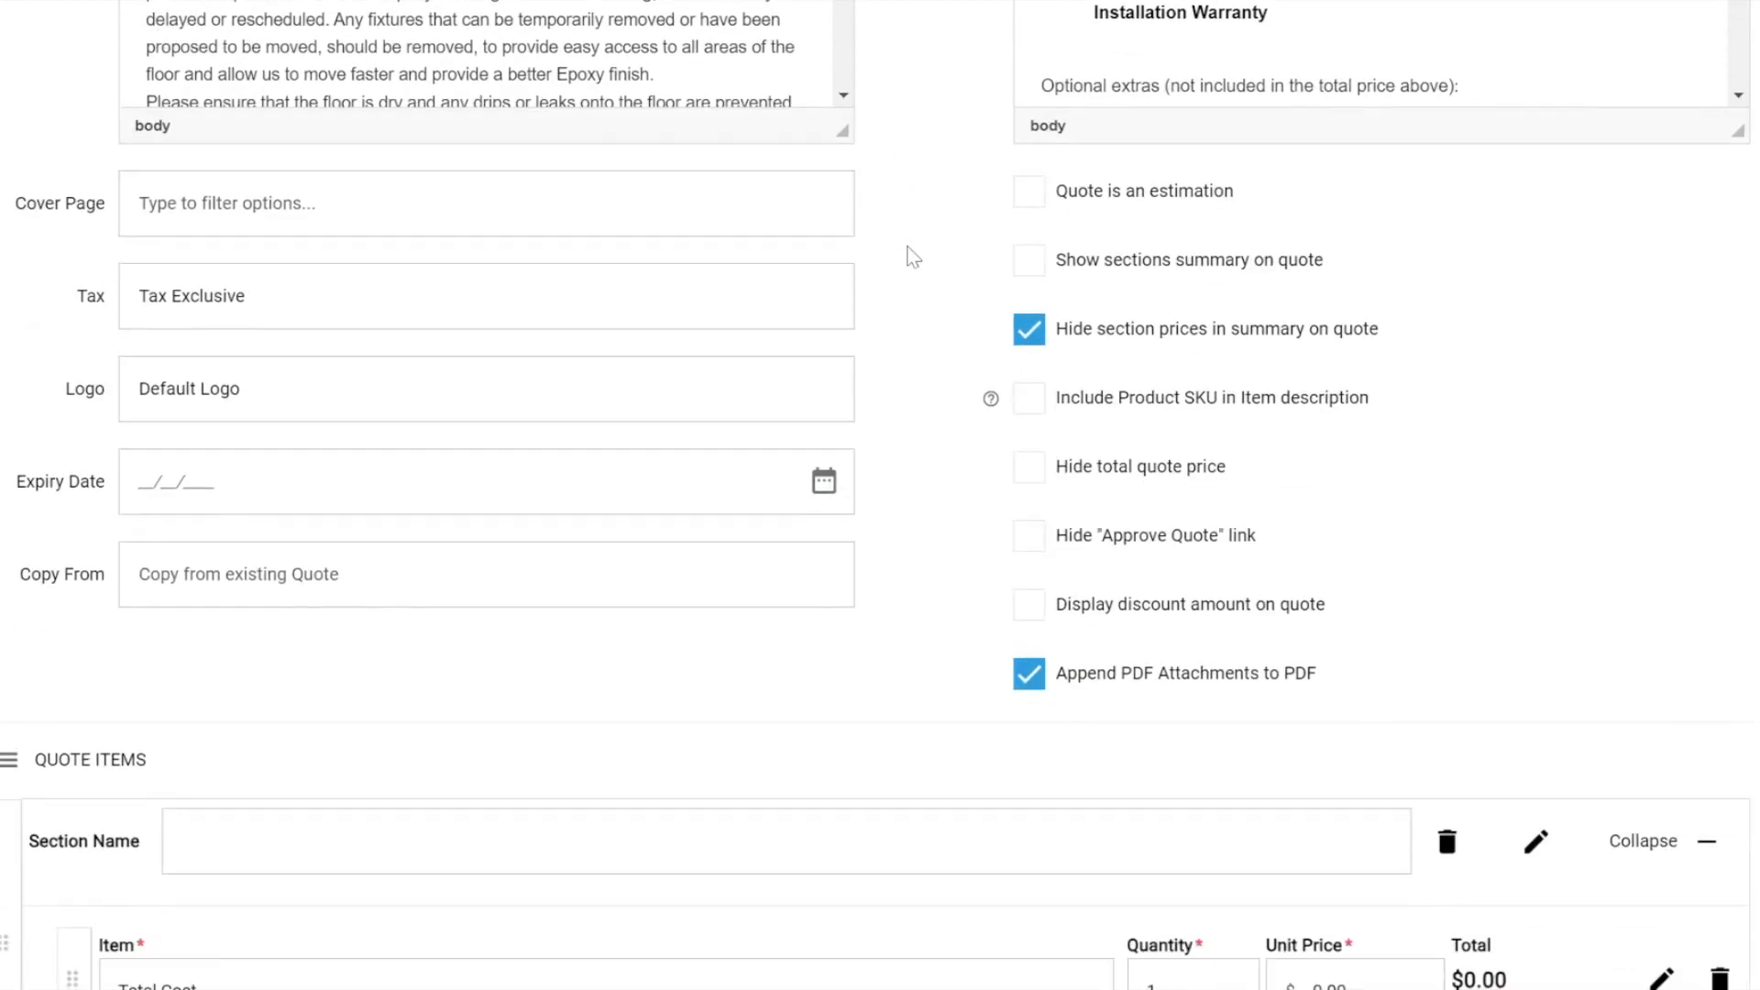
click(156, 202)
click(158, 277)
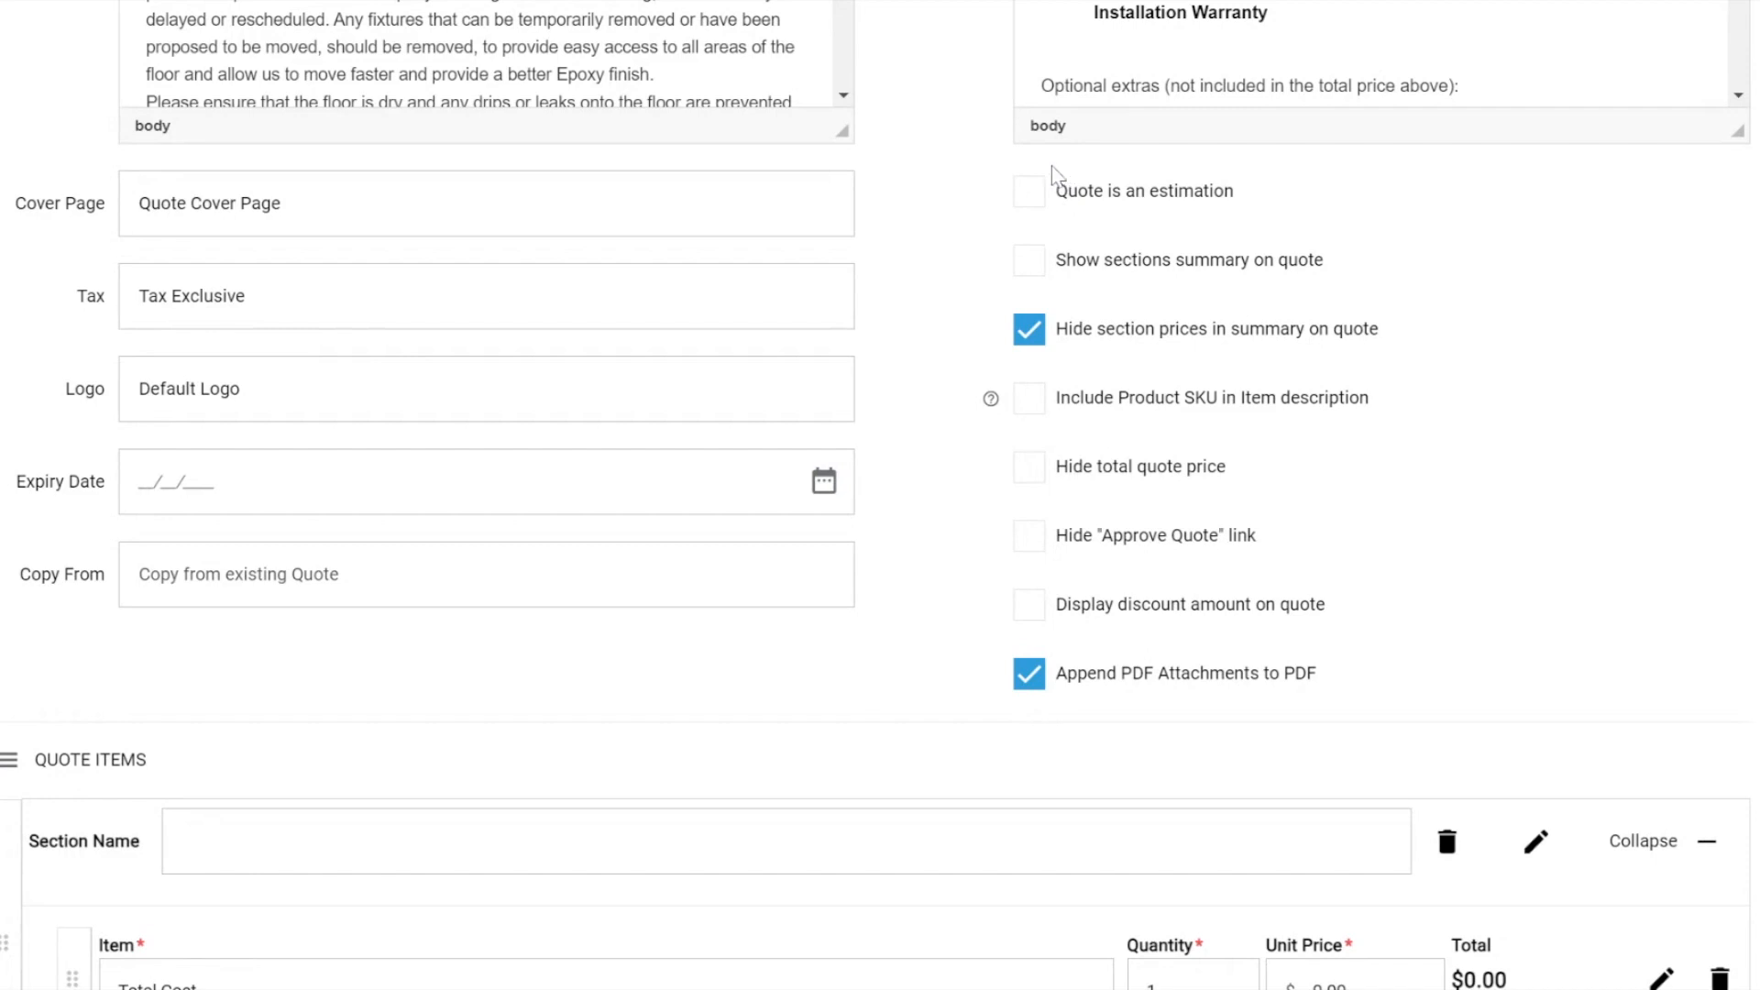
Try the "Quote is an estimation" and "Hide total quote price" options, switching each off again, and point out the expiry date.
click(1035, 196)
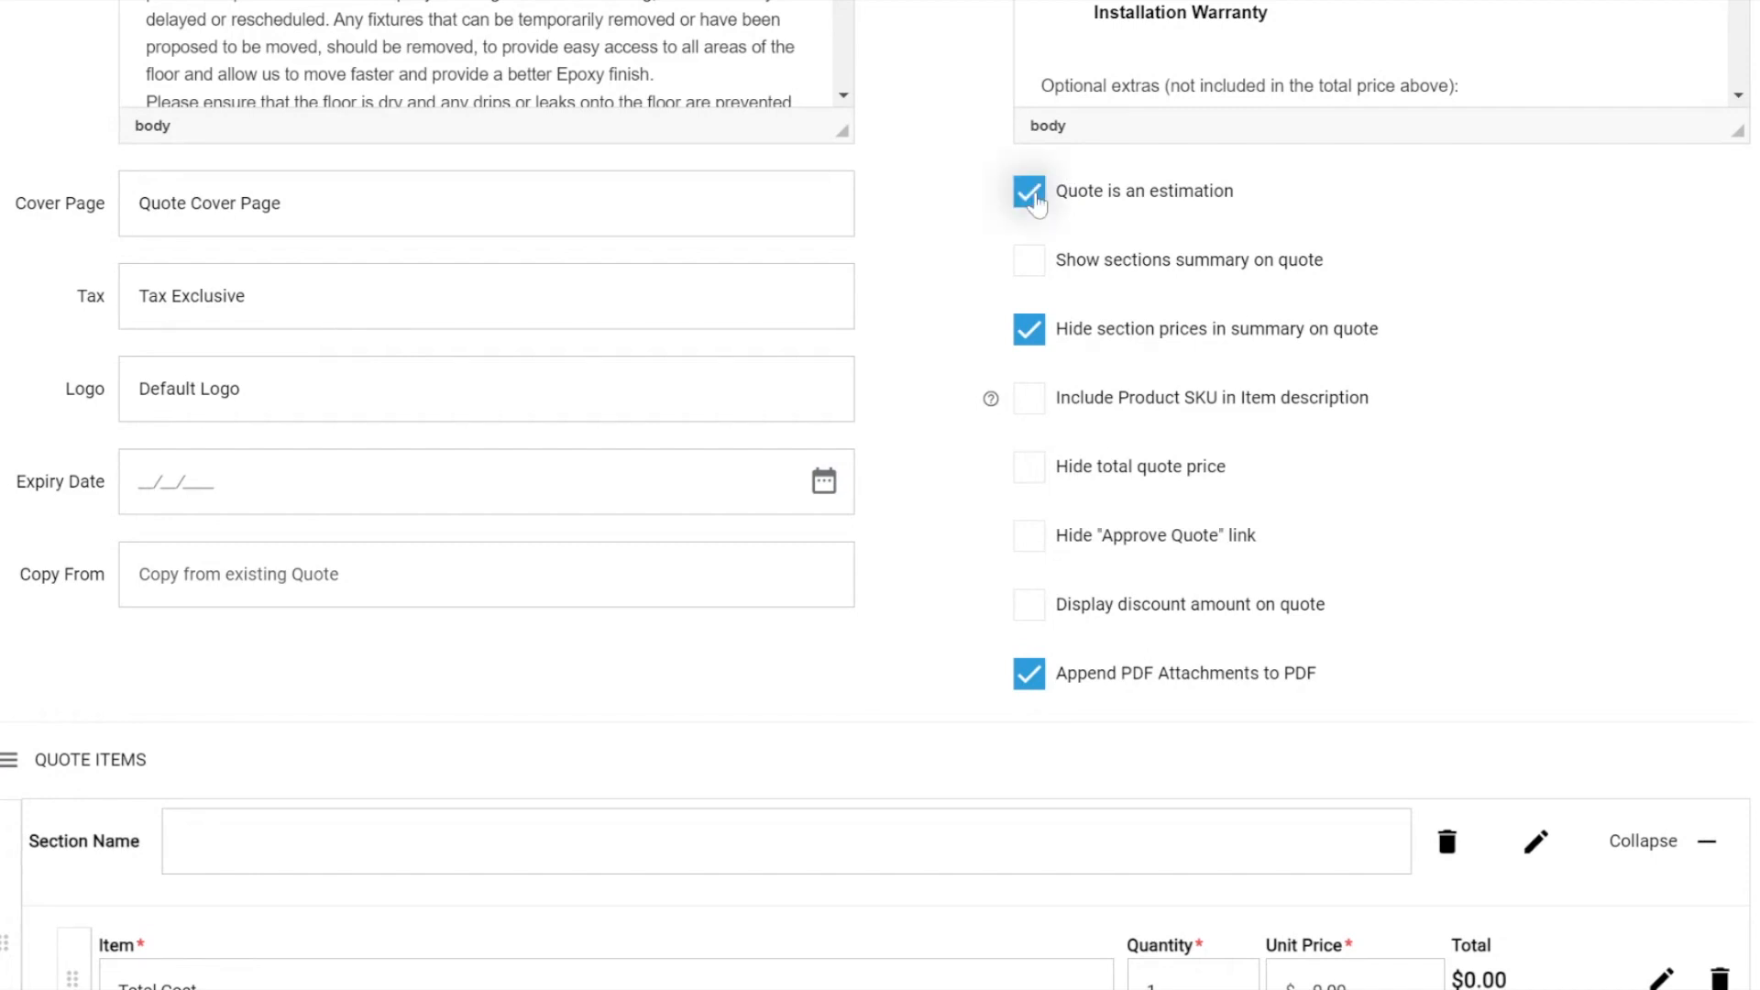
click(1037, 204)
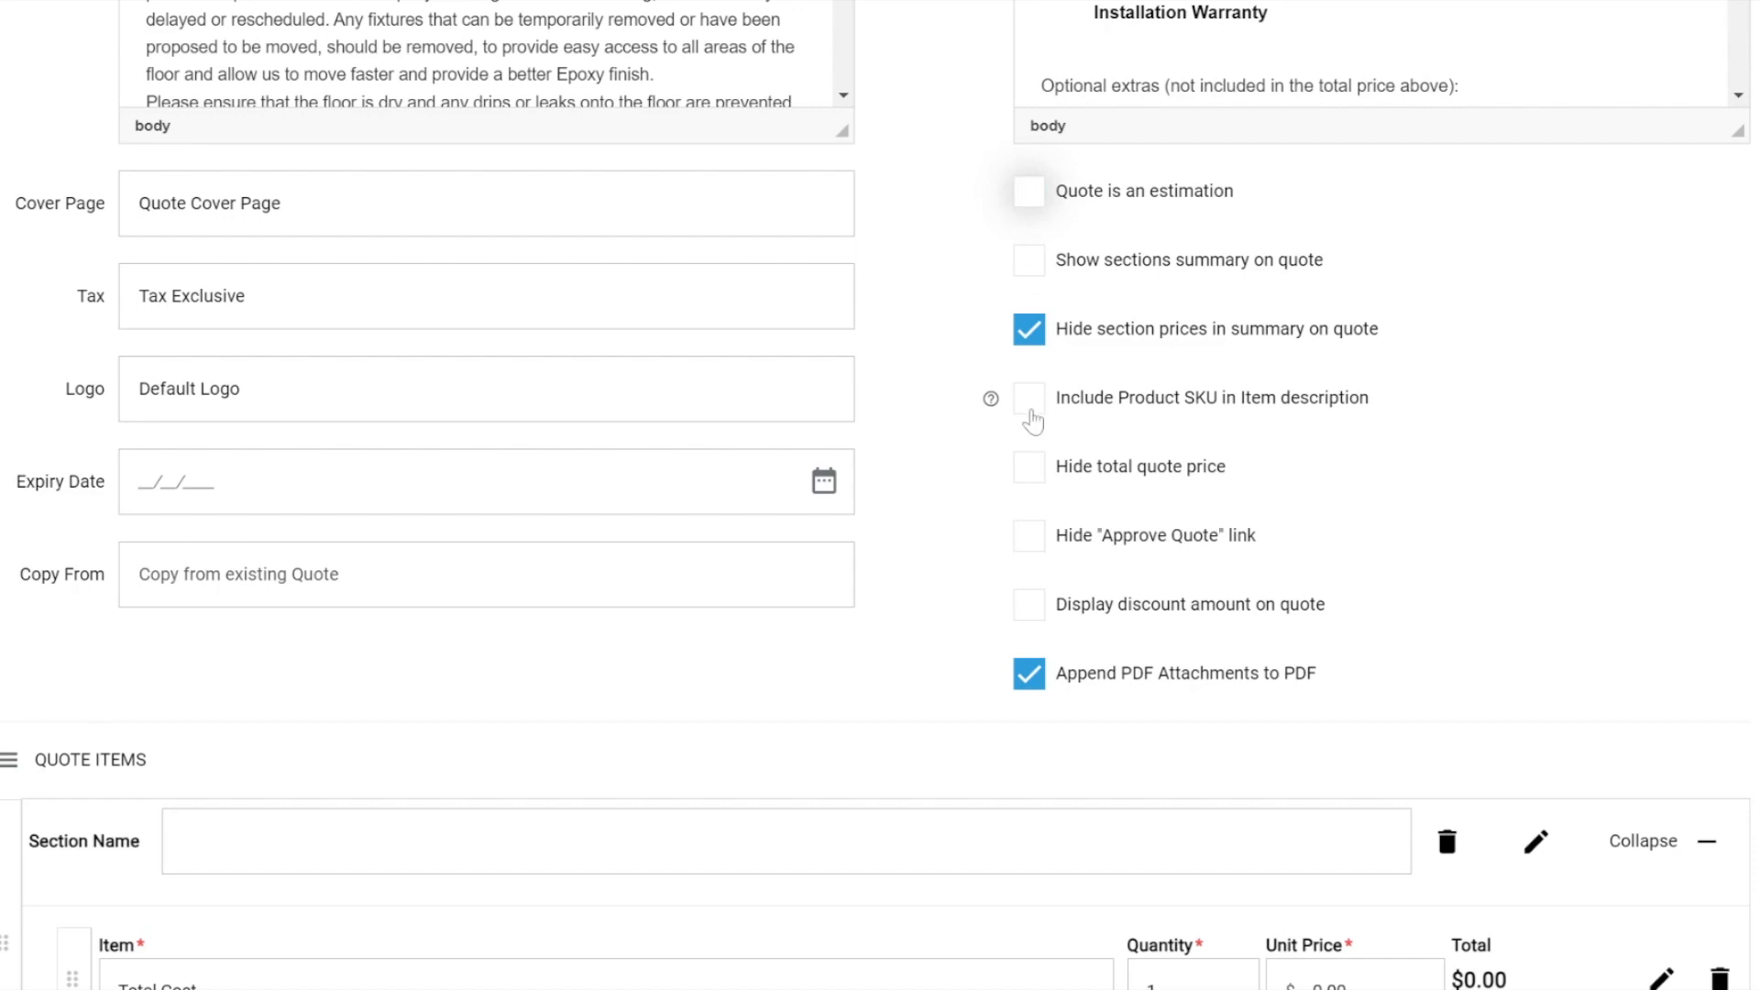
click(1030, 472)
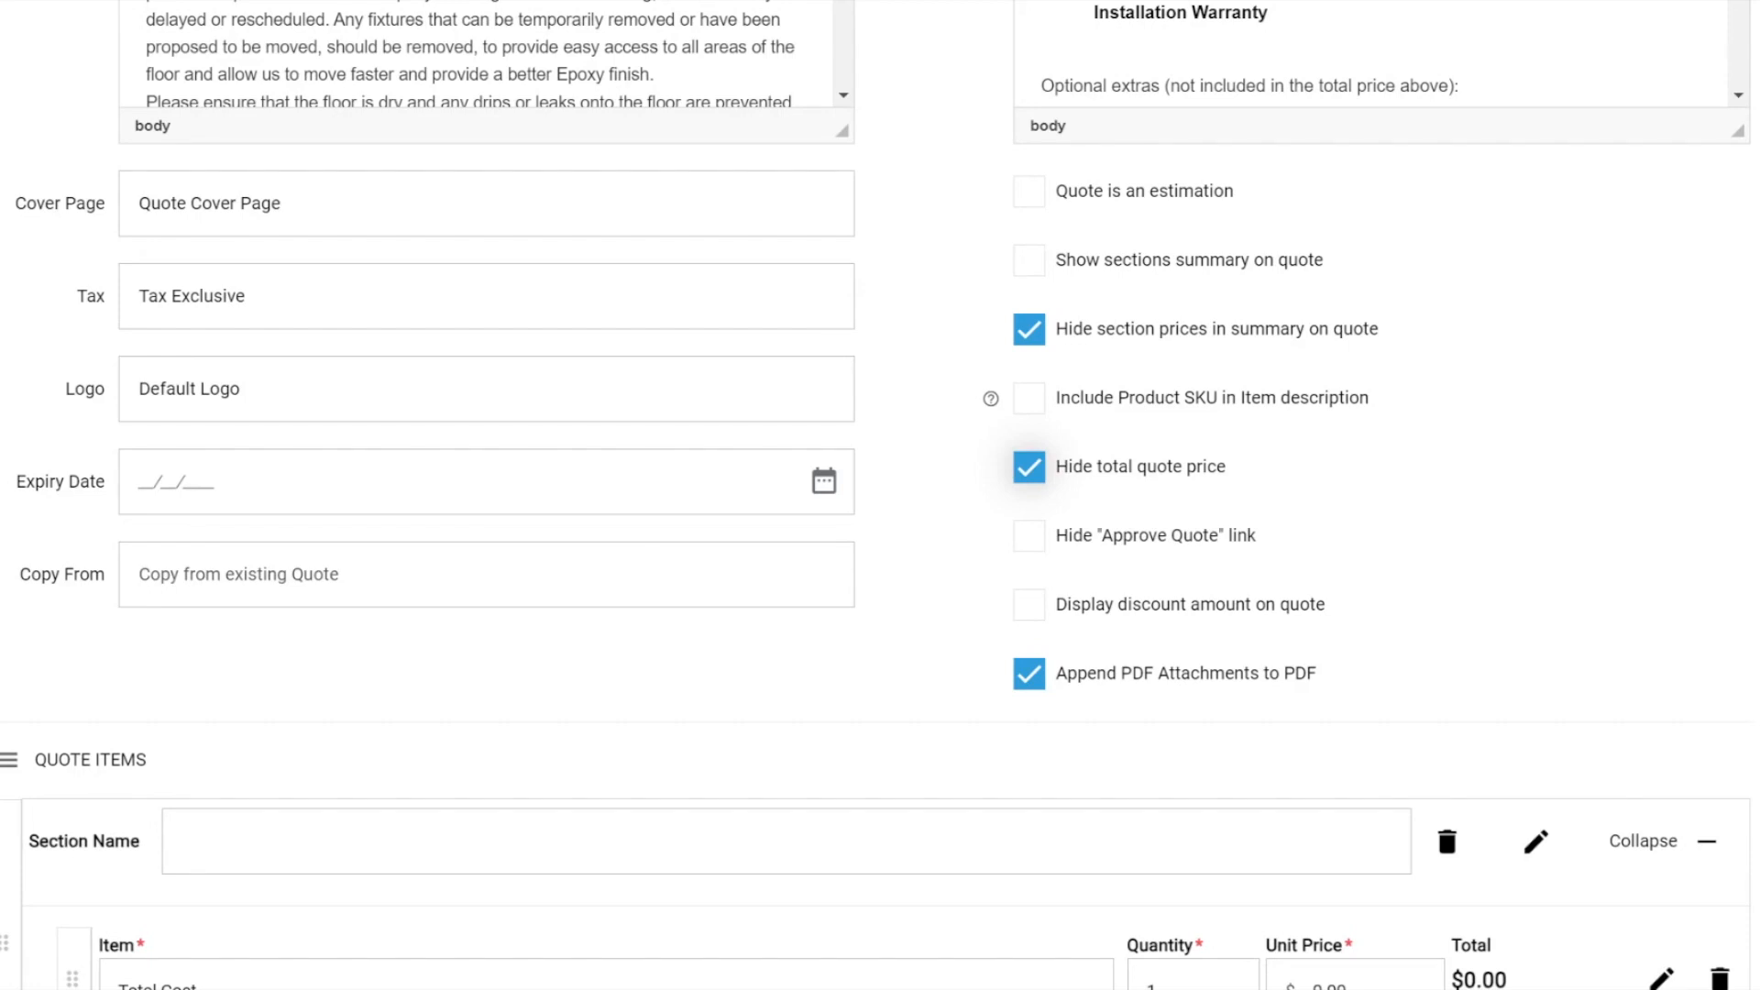
click(1028, 467)
drag(15, 486, 107, 486)
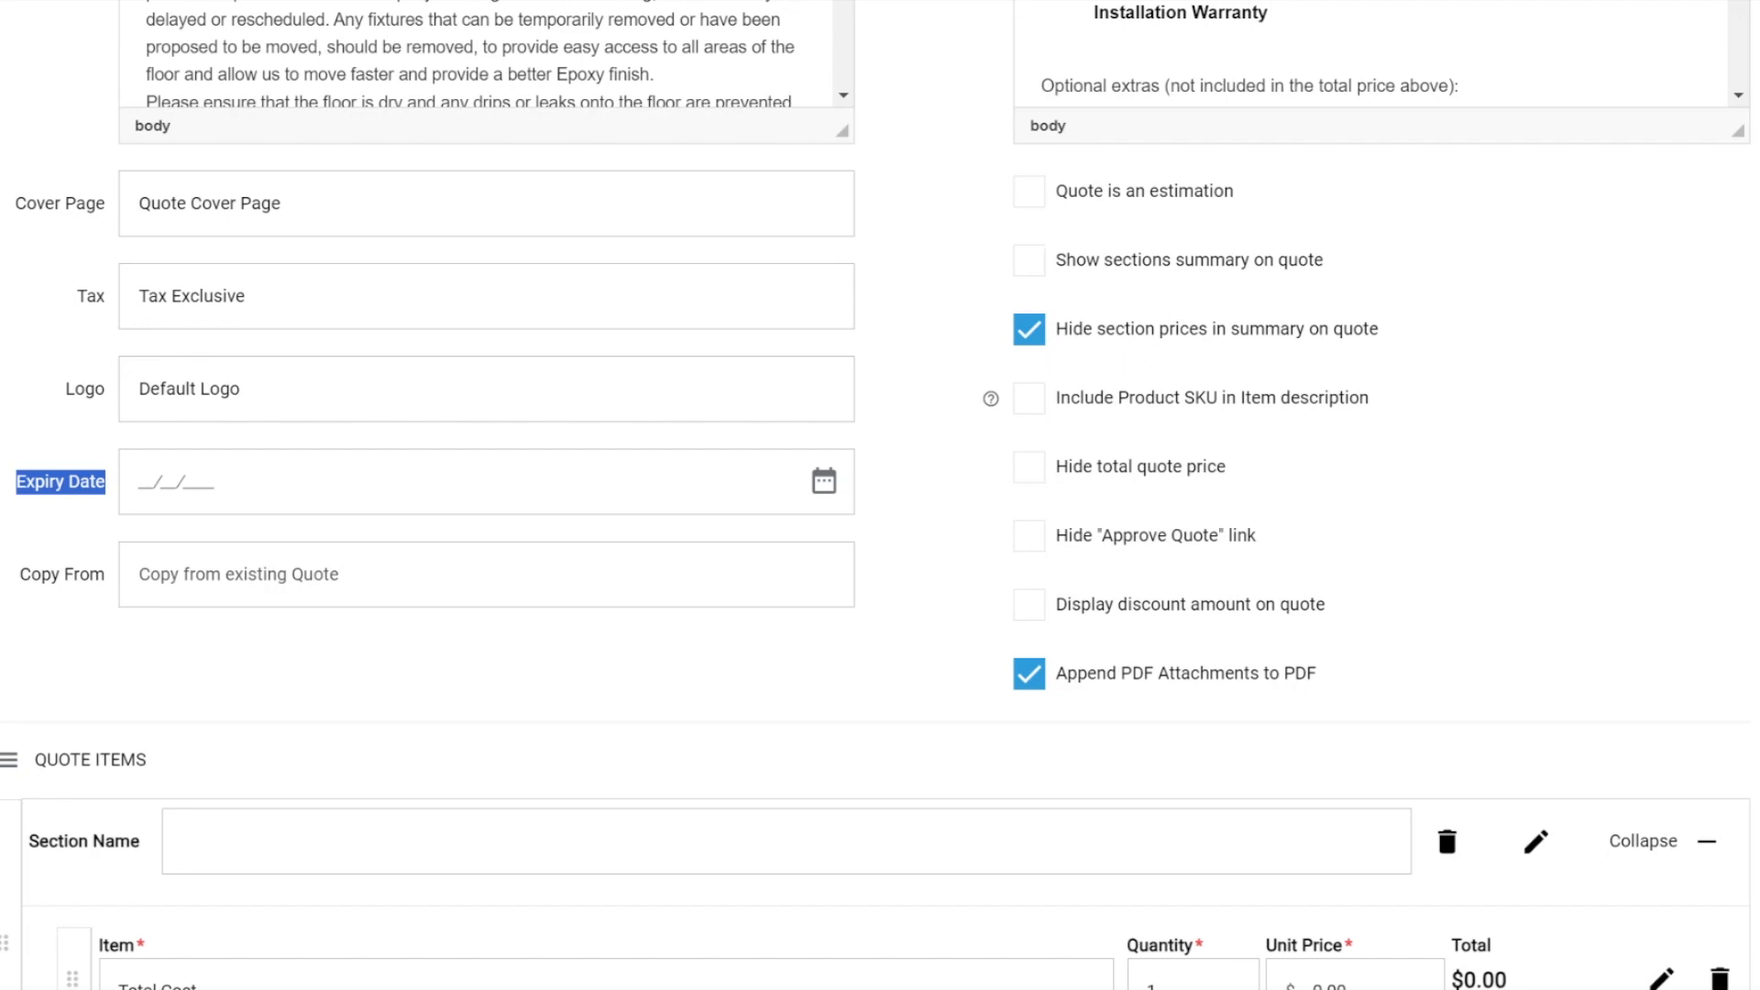
Name the quote section "heading" and insert the standard quote response script into the section's description.
scroll(378, 683, down, 3)
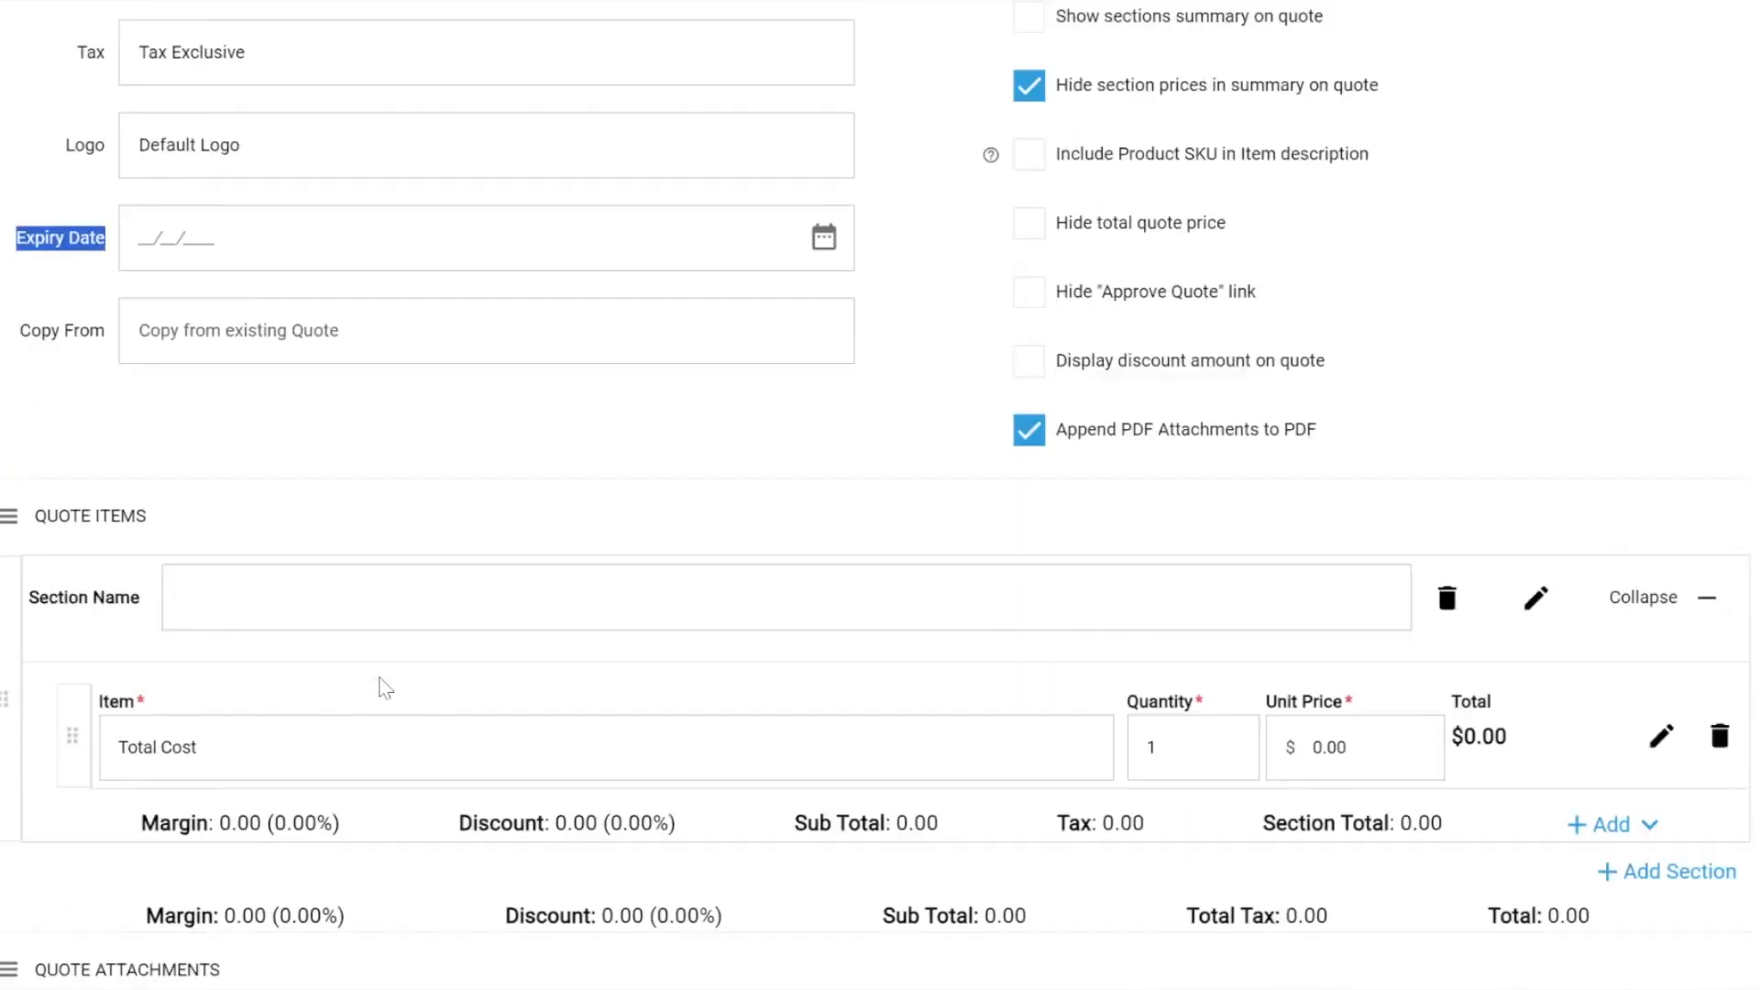
drag(41, 533, 140, 535)
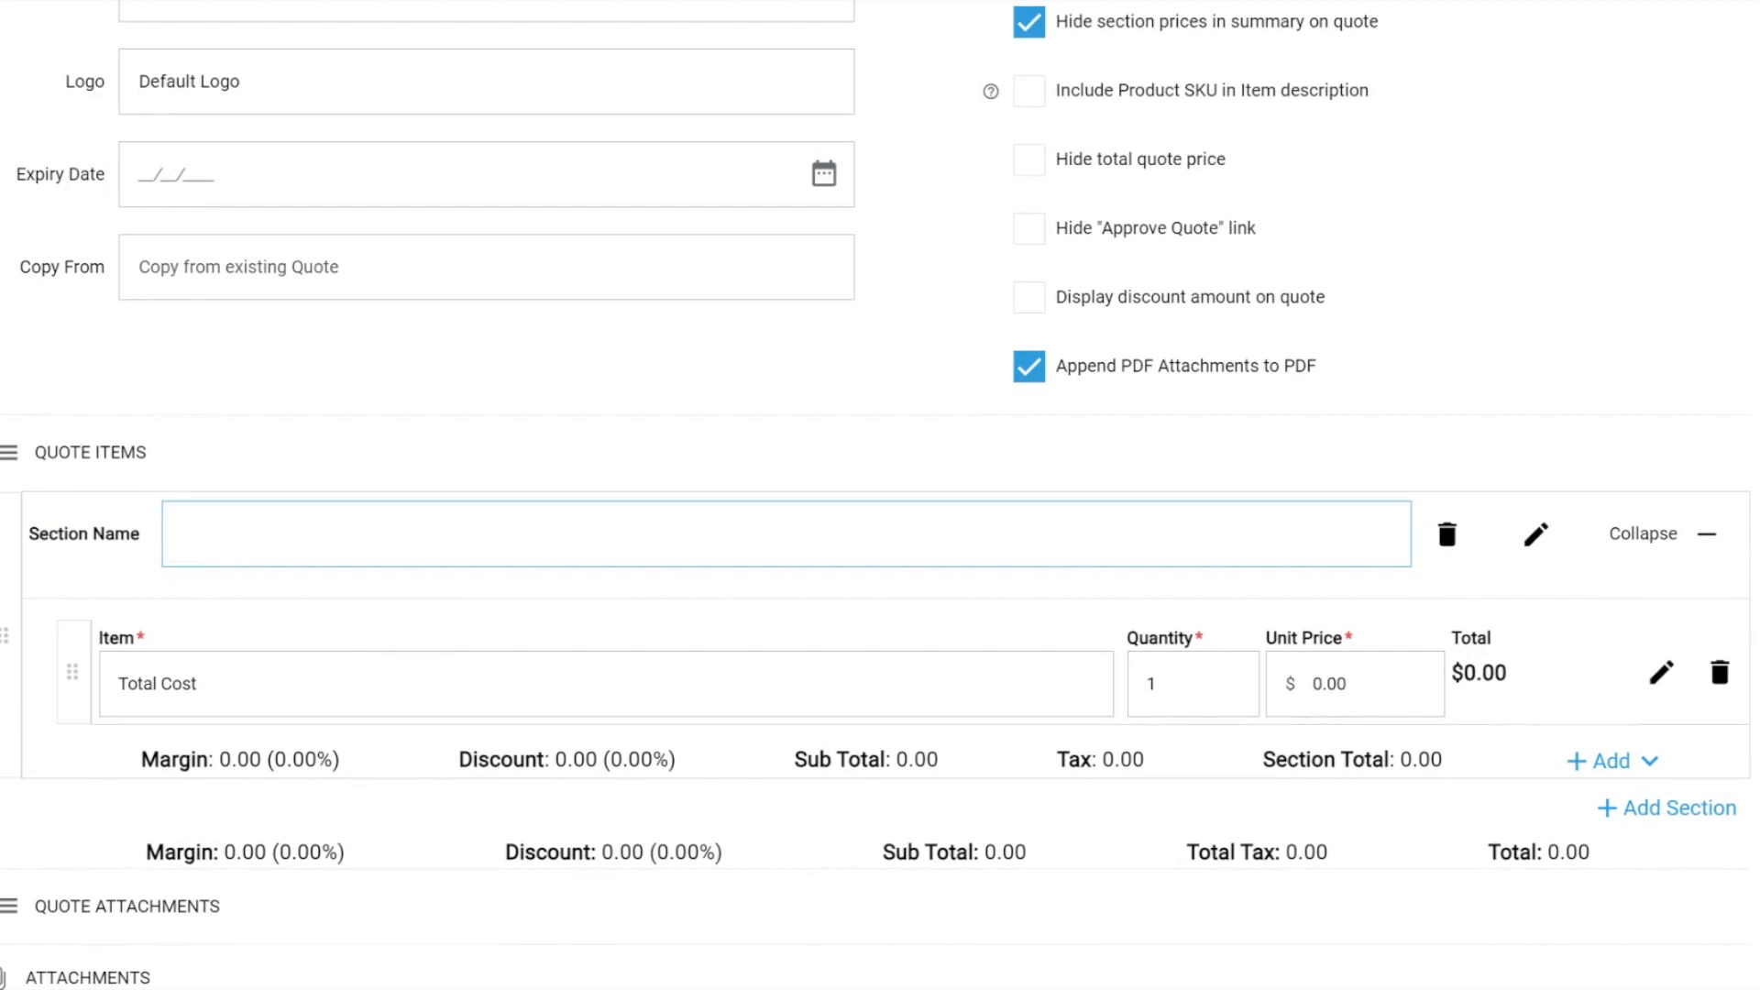
text(heading)
click(1537, 535)
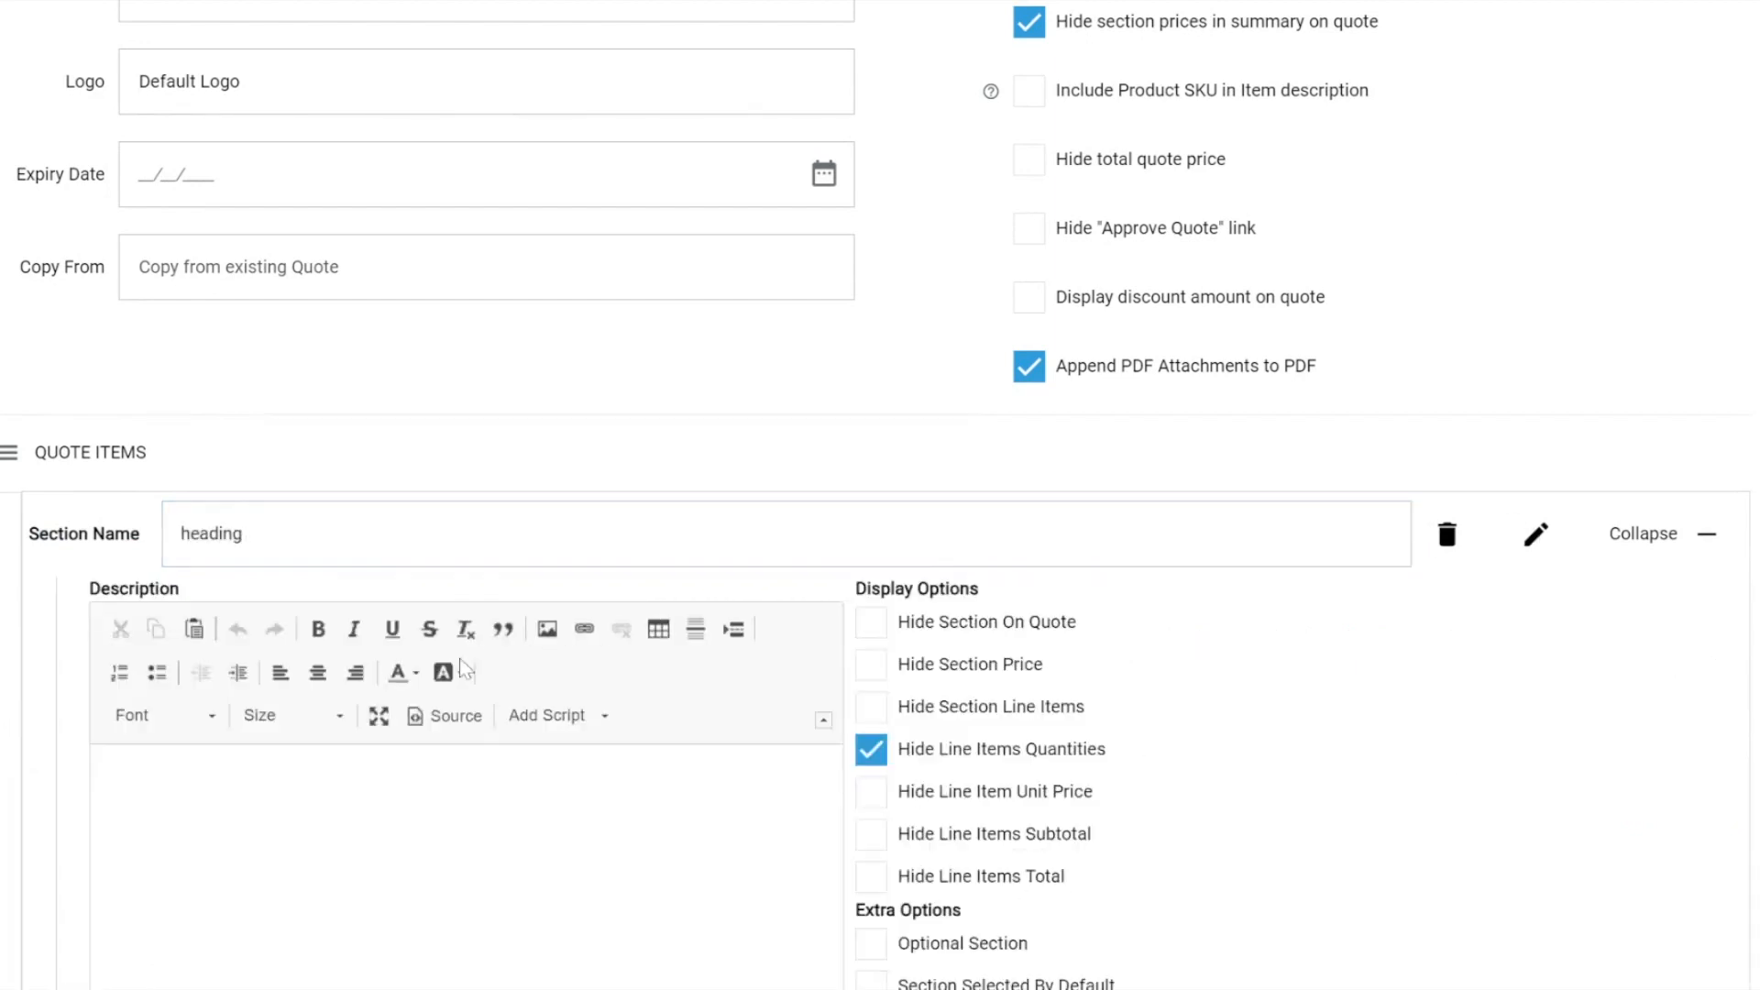
click(555, 716)
scroll(557, 720, down, 2)
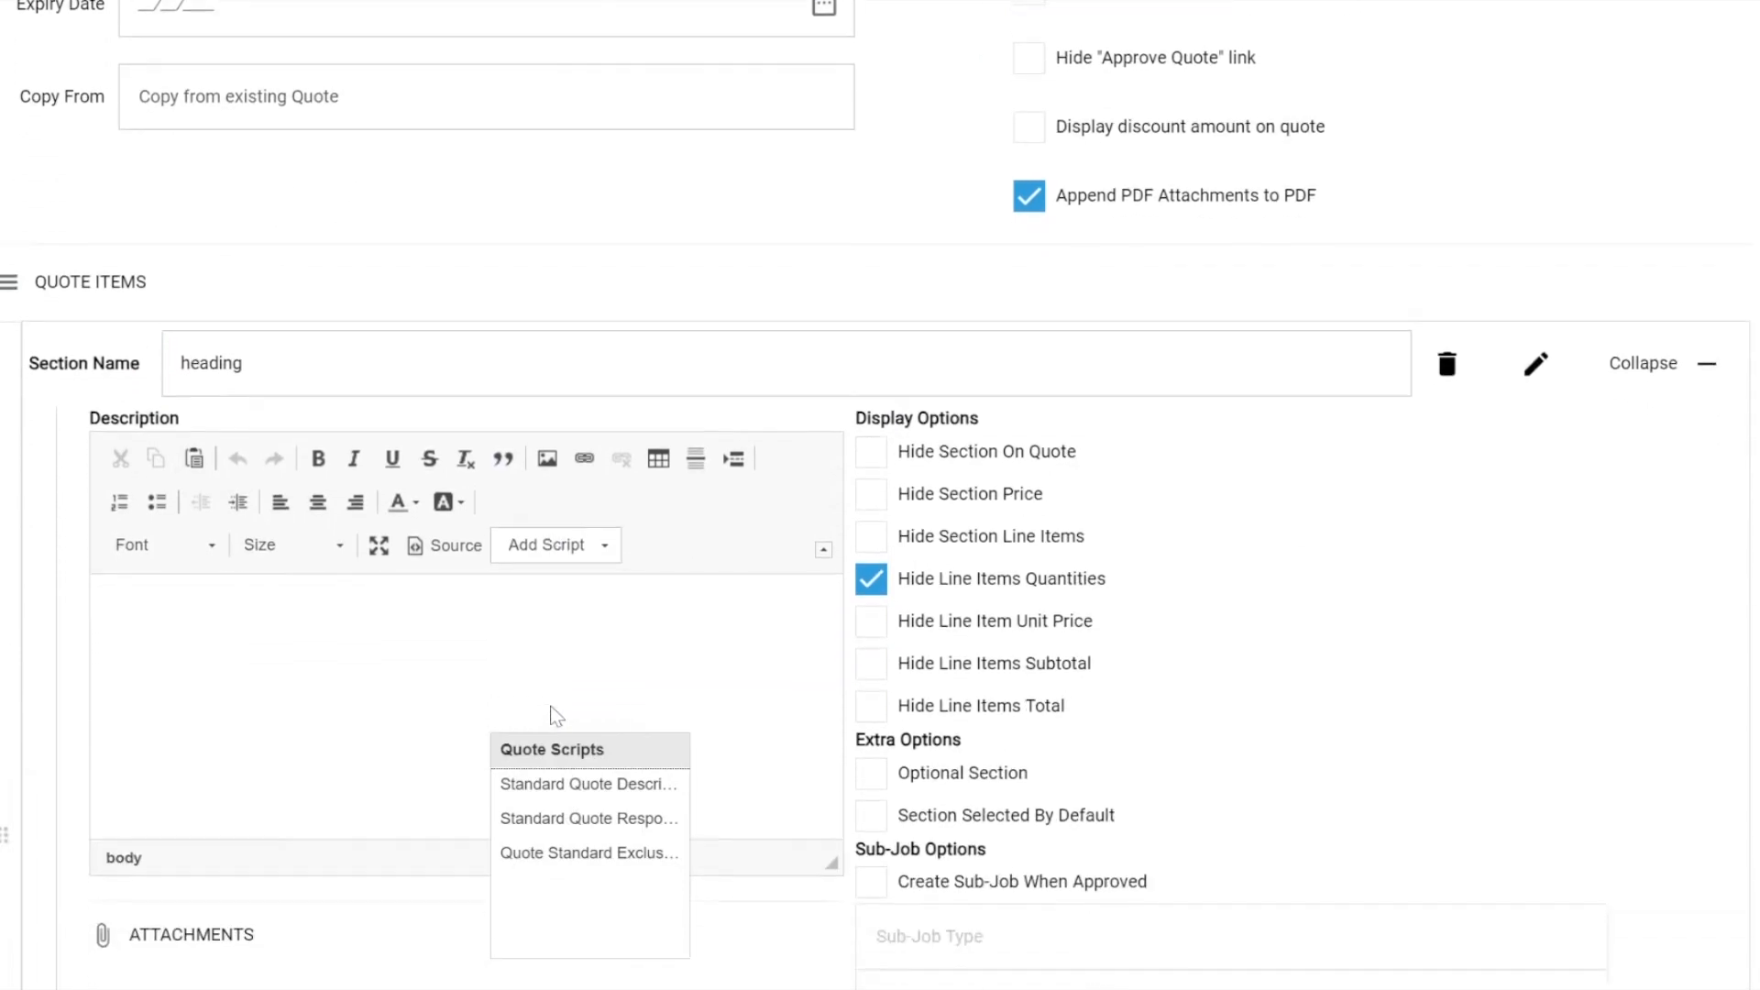
click(561, 818)
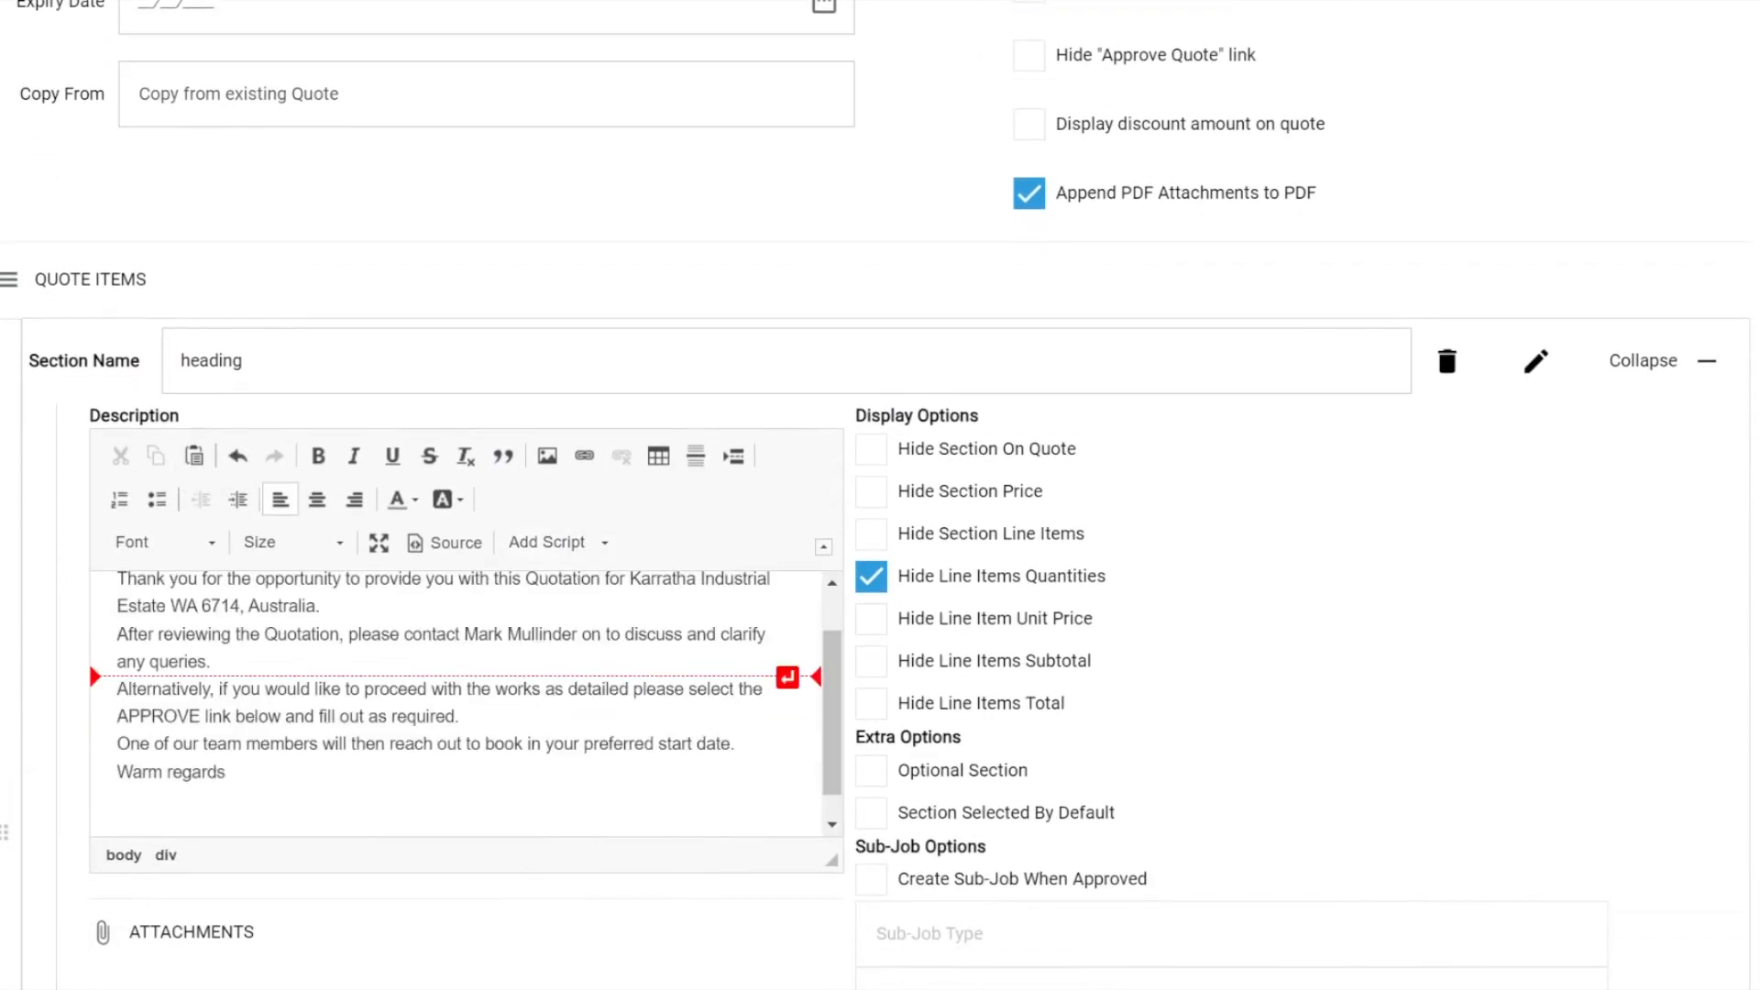
scroll(562, 807, up, 1)
scroll(466, 705, down, 1)
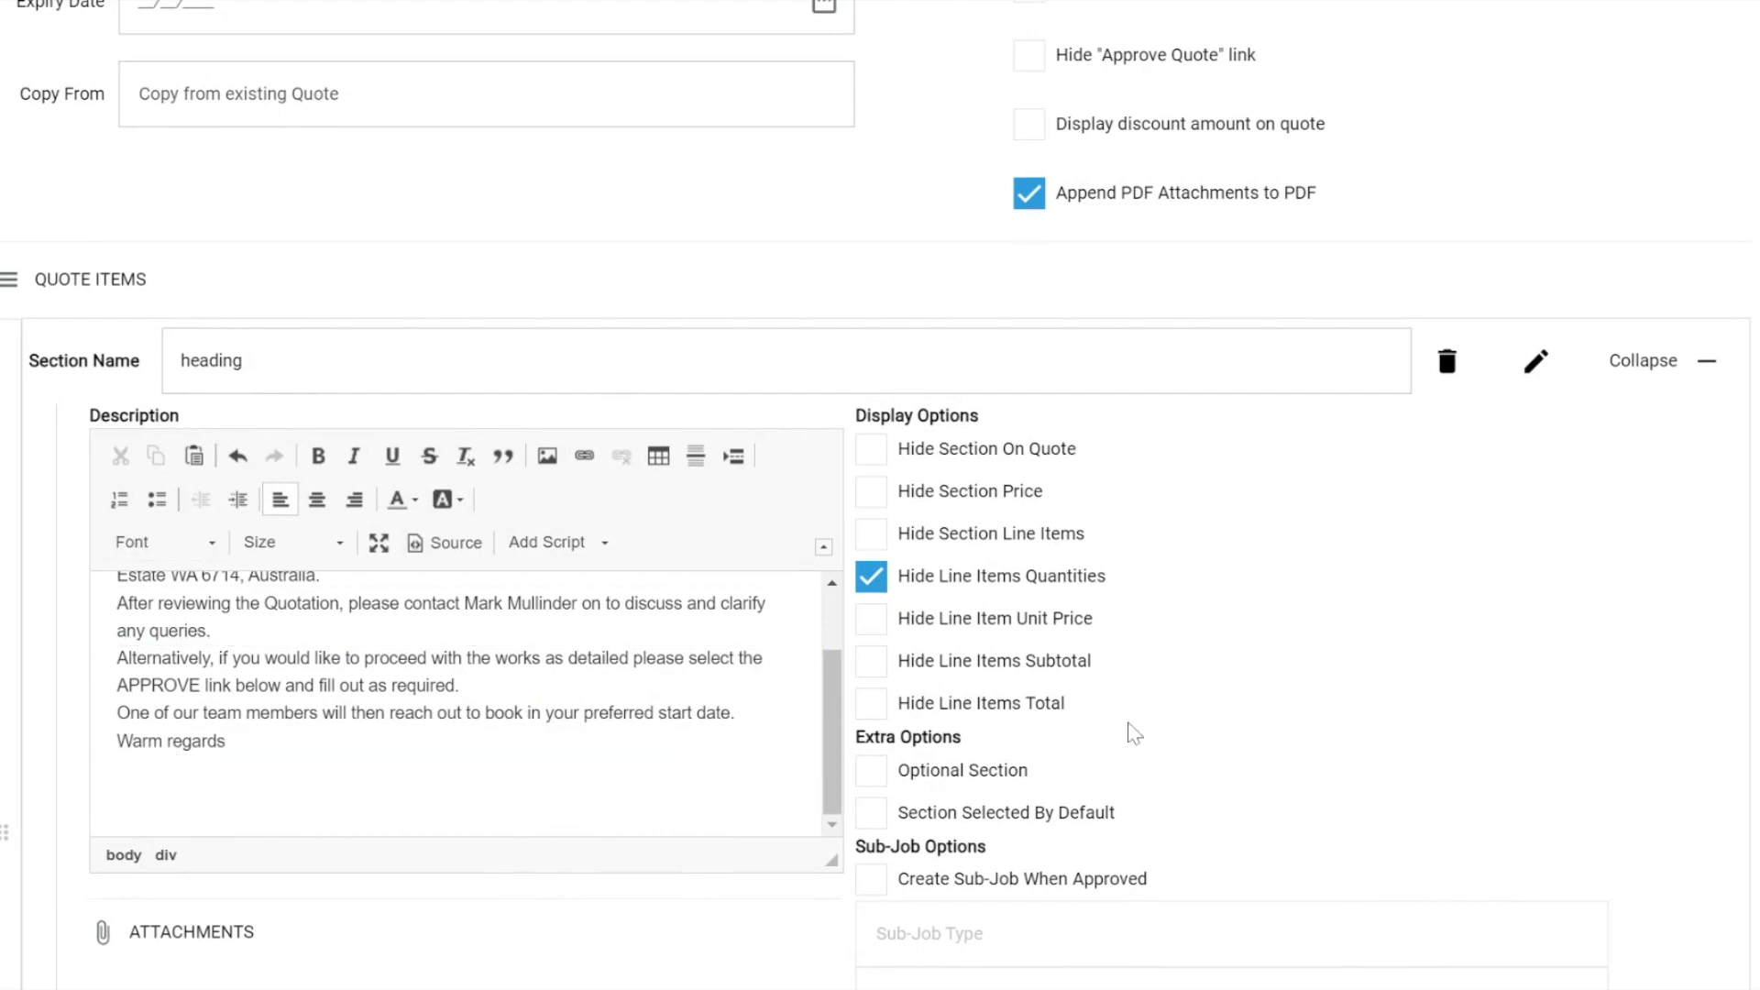
Mark the section as an Optional Section, and try the Section Selected By Default option before switching it off again.
scroll(1134, 733, down, 3)
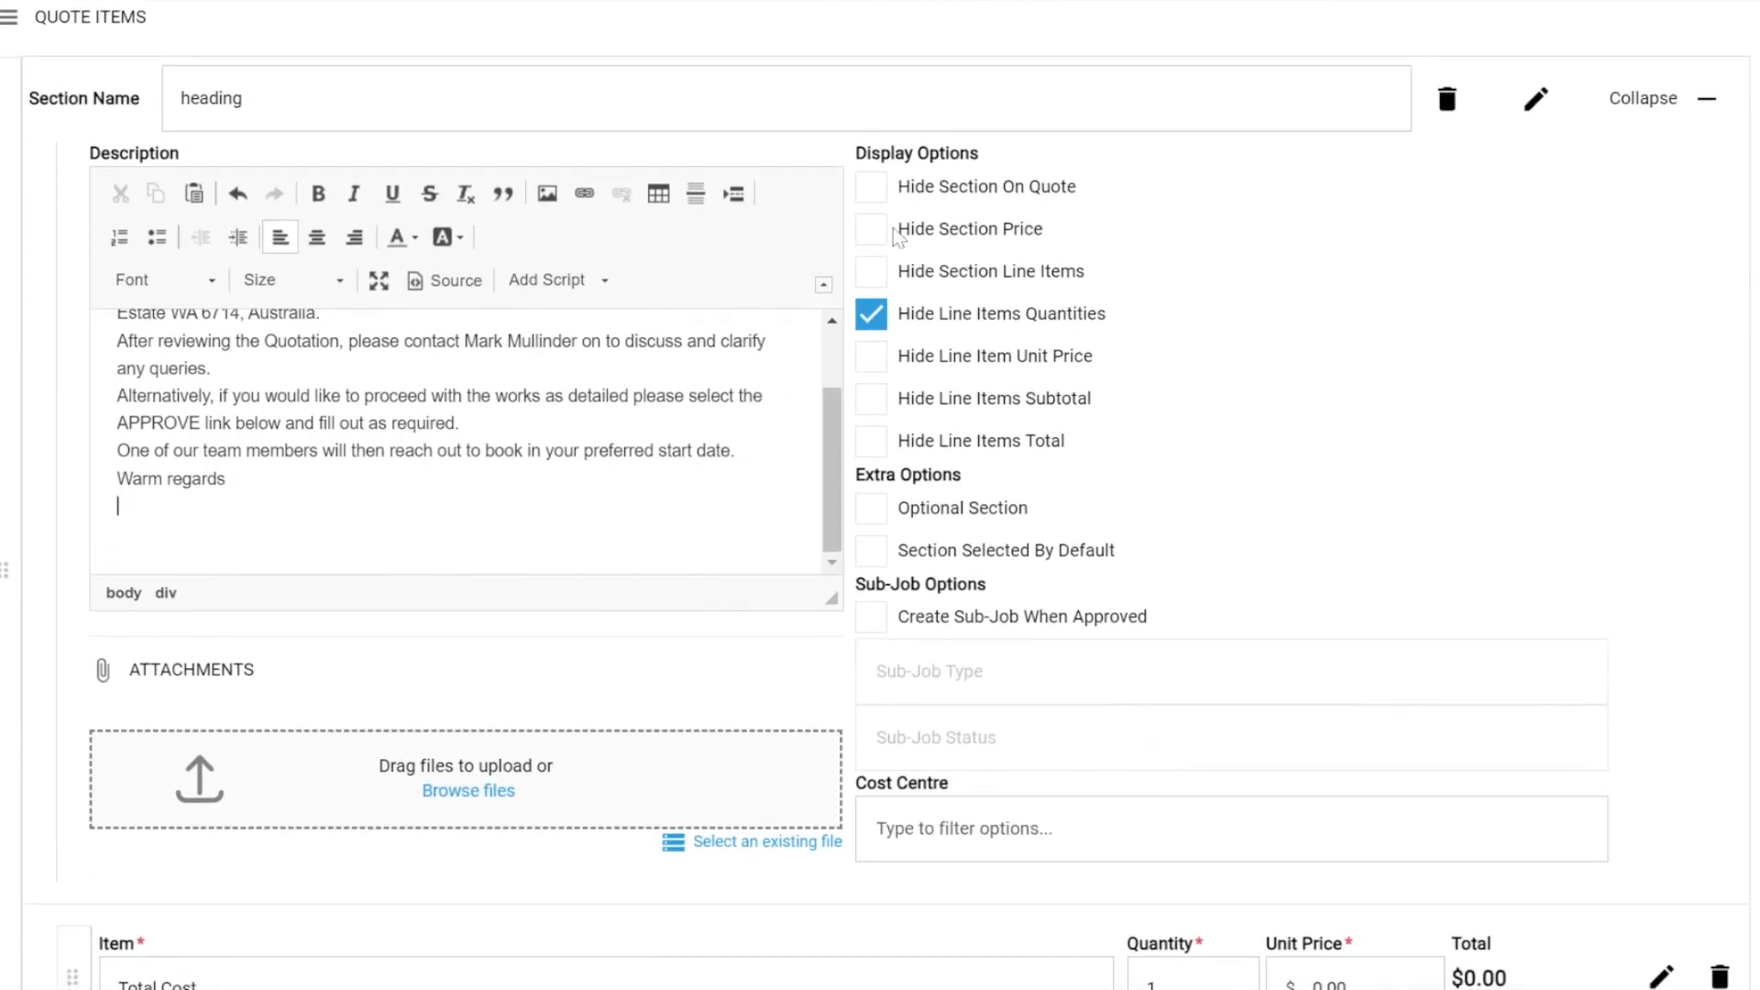
drag(855, 153, 996, 171)
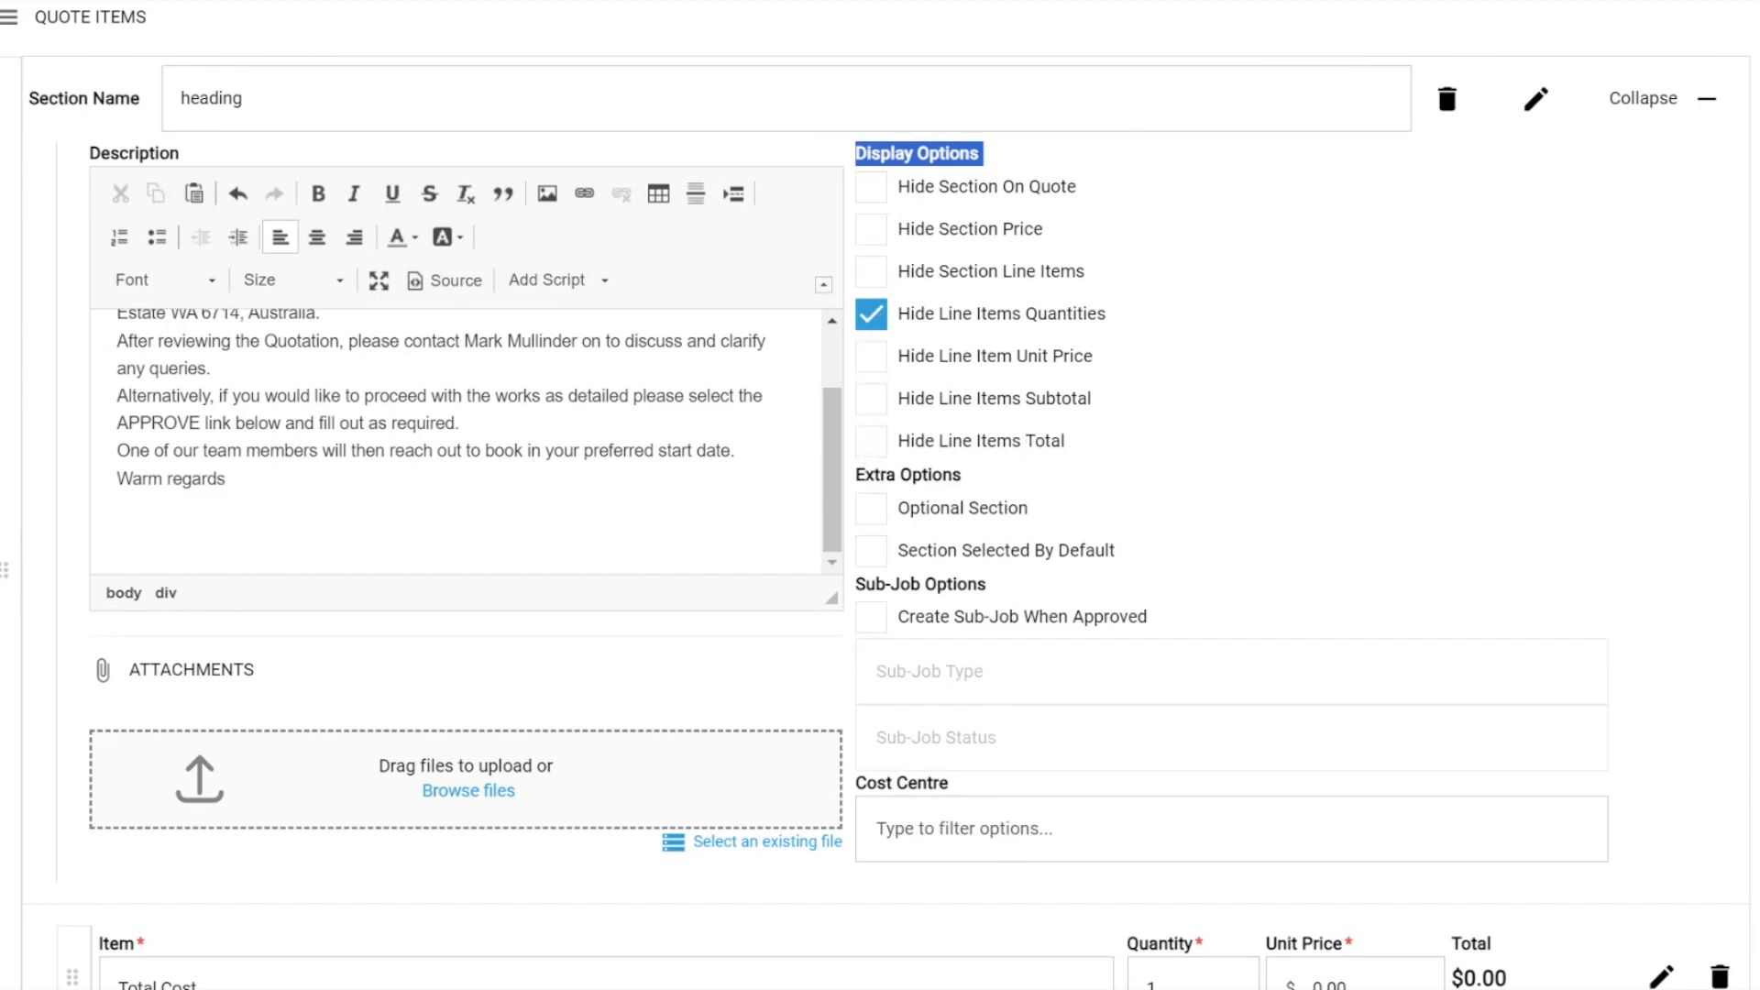
drag(865, 474, 962, 474)
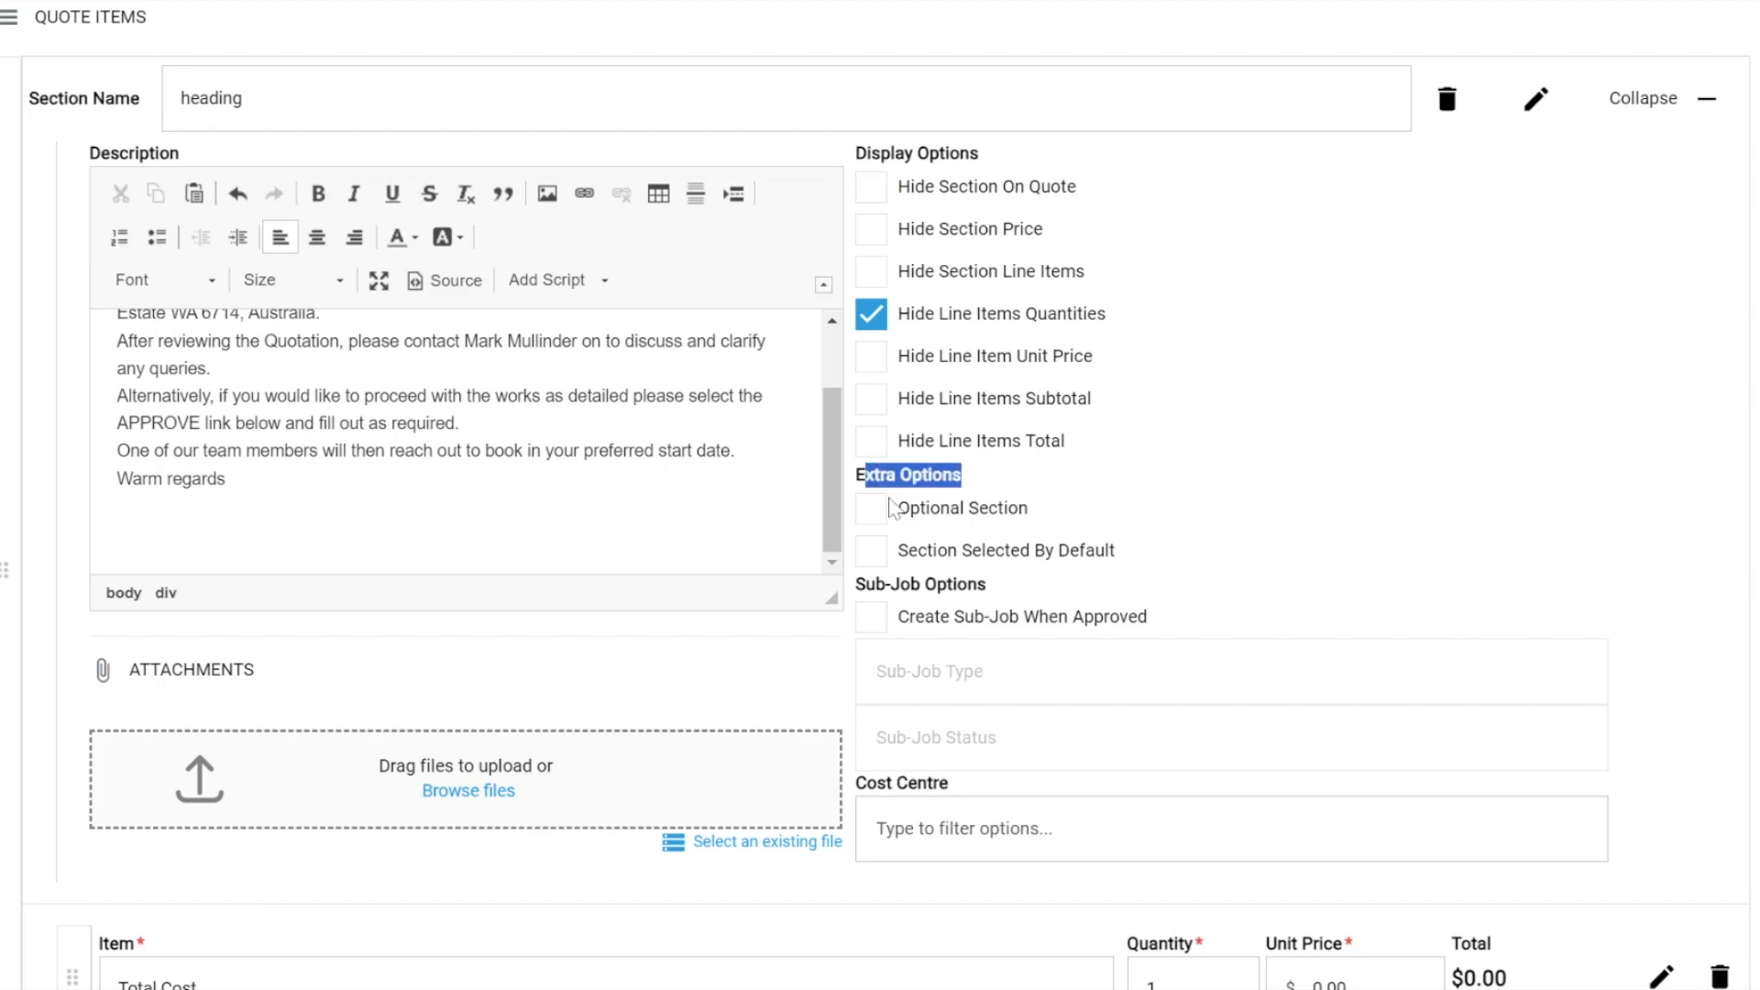
click(1098, 485)
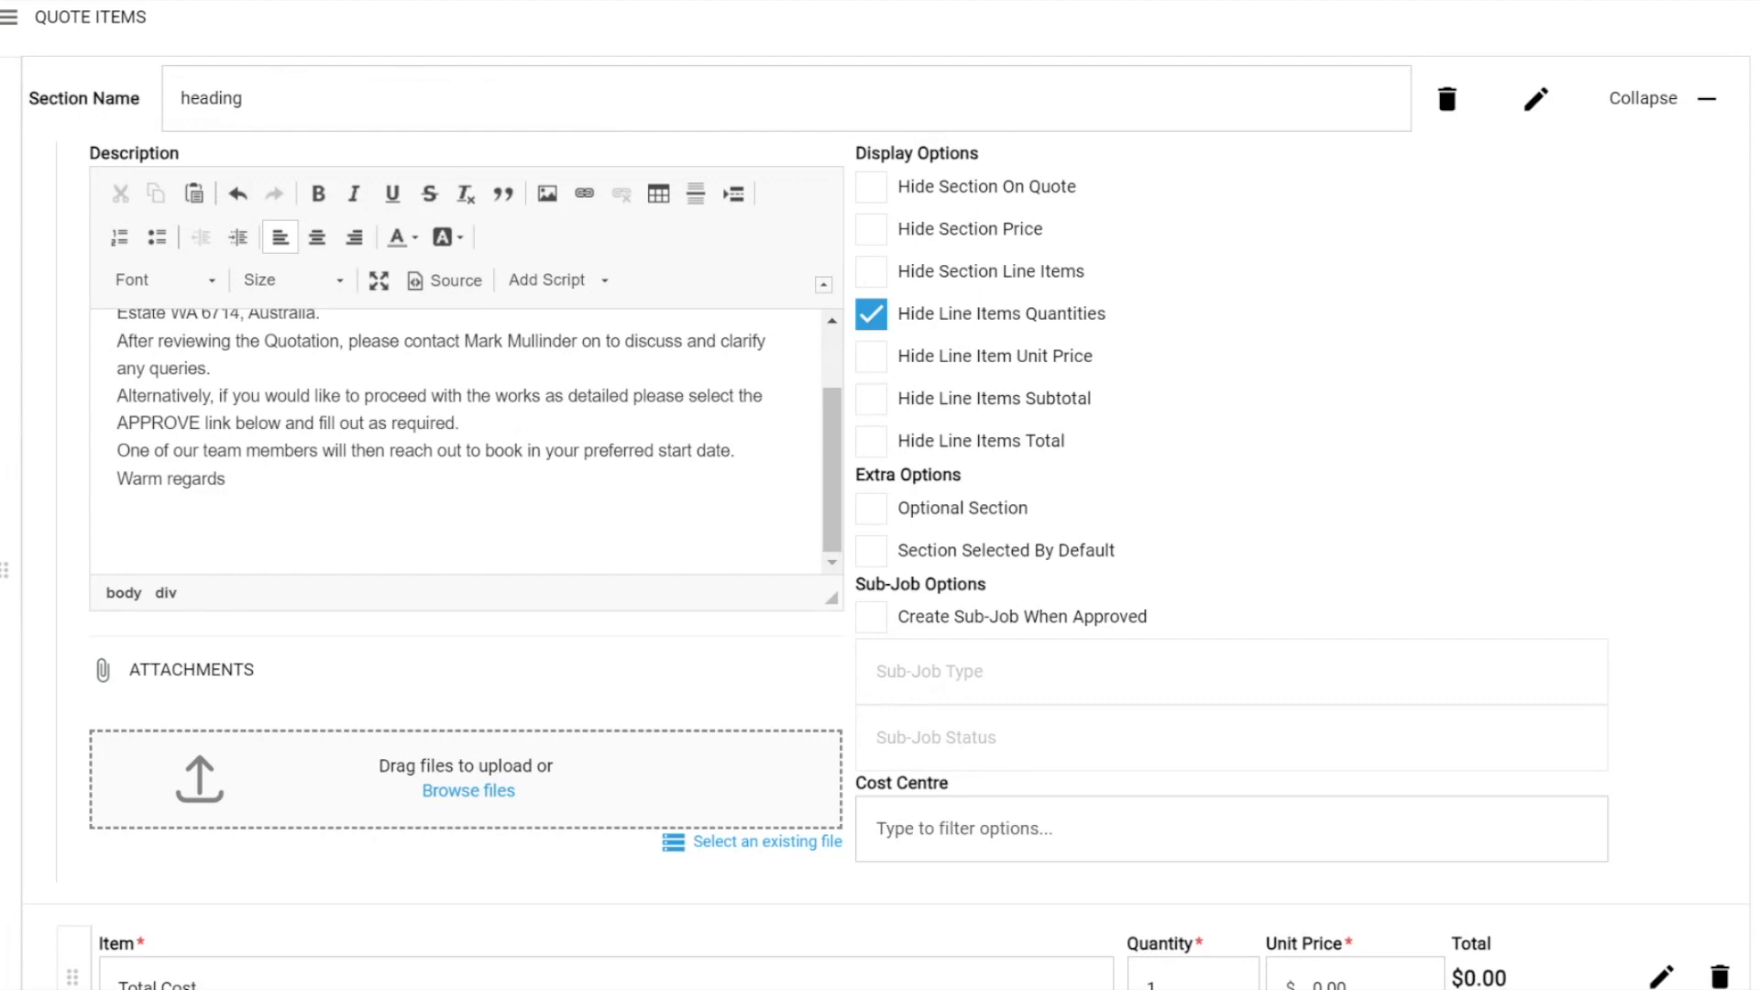
click(871, 508)
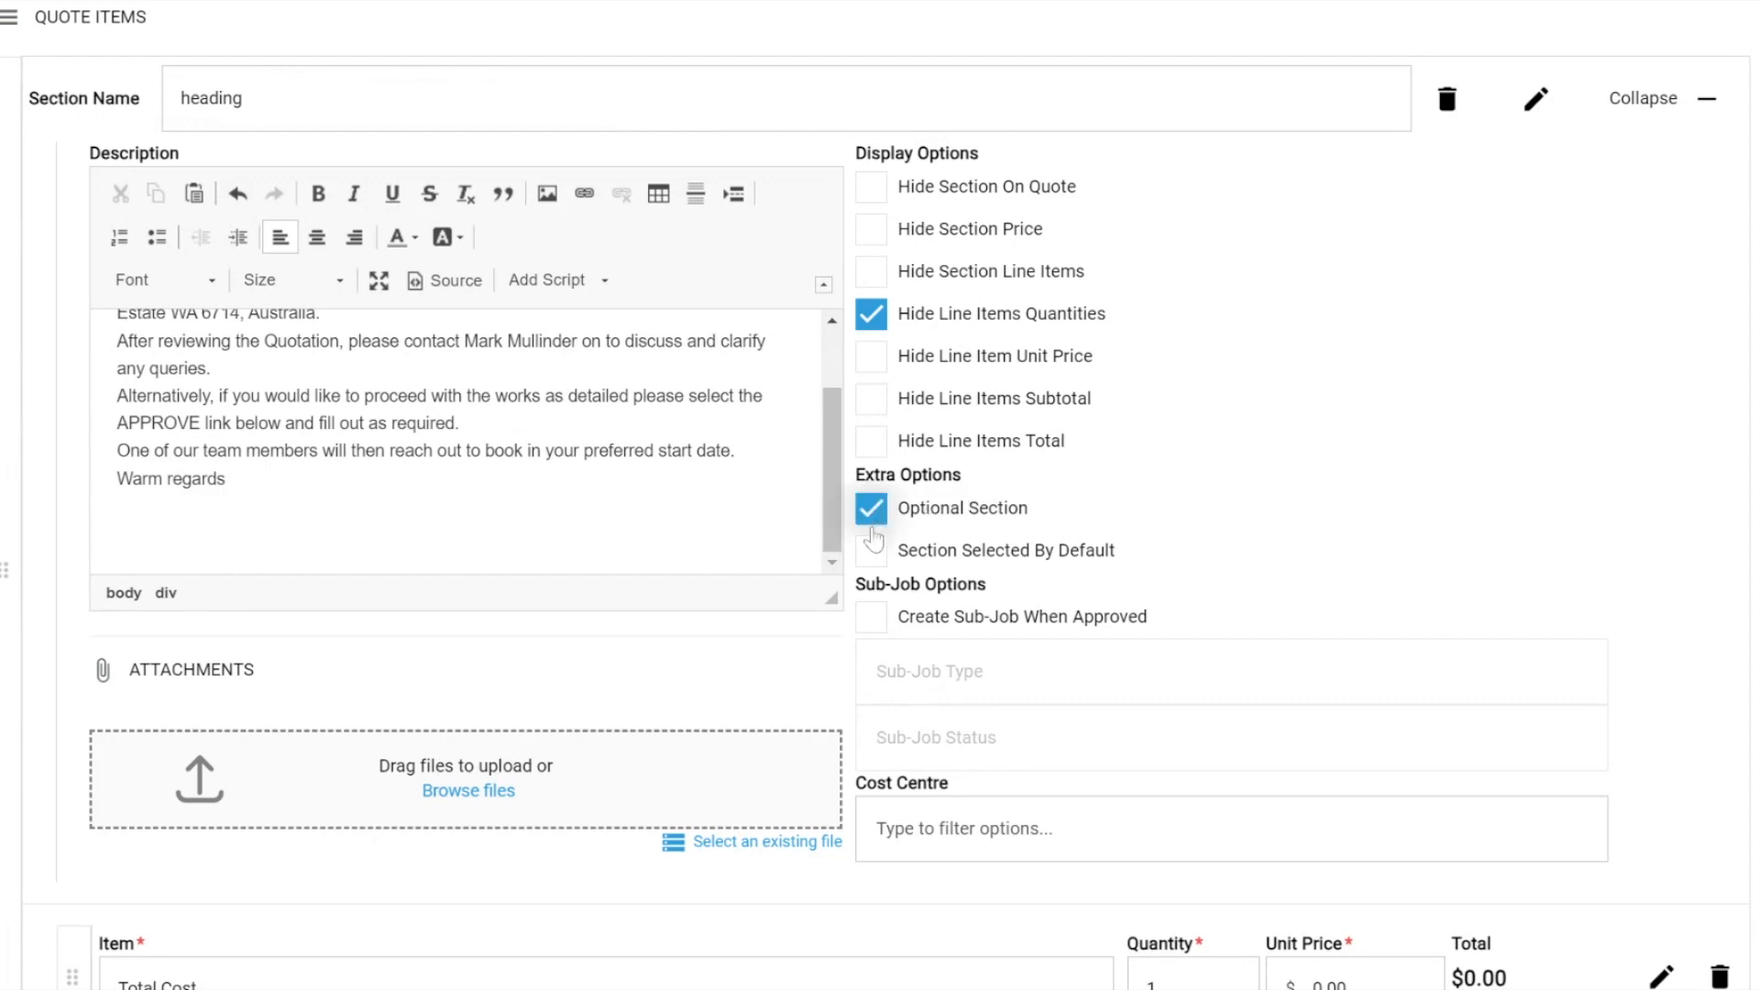
click(869, 551)
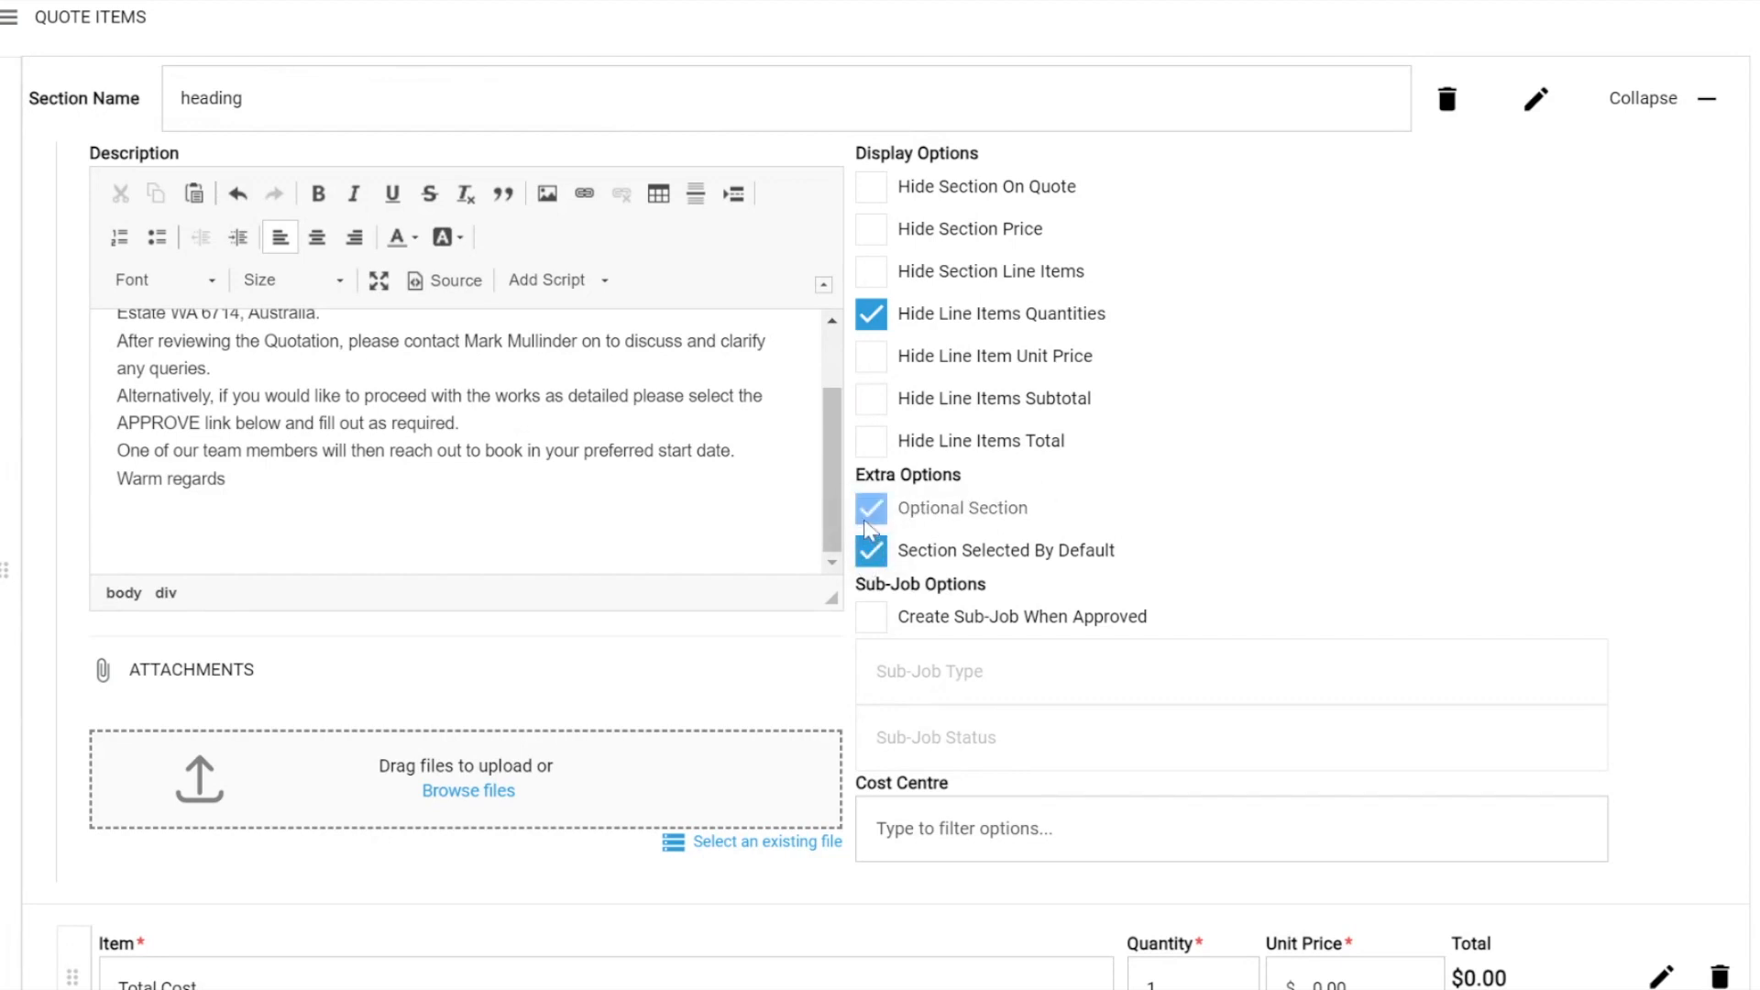
click(871, 552)
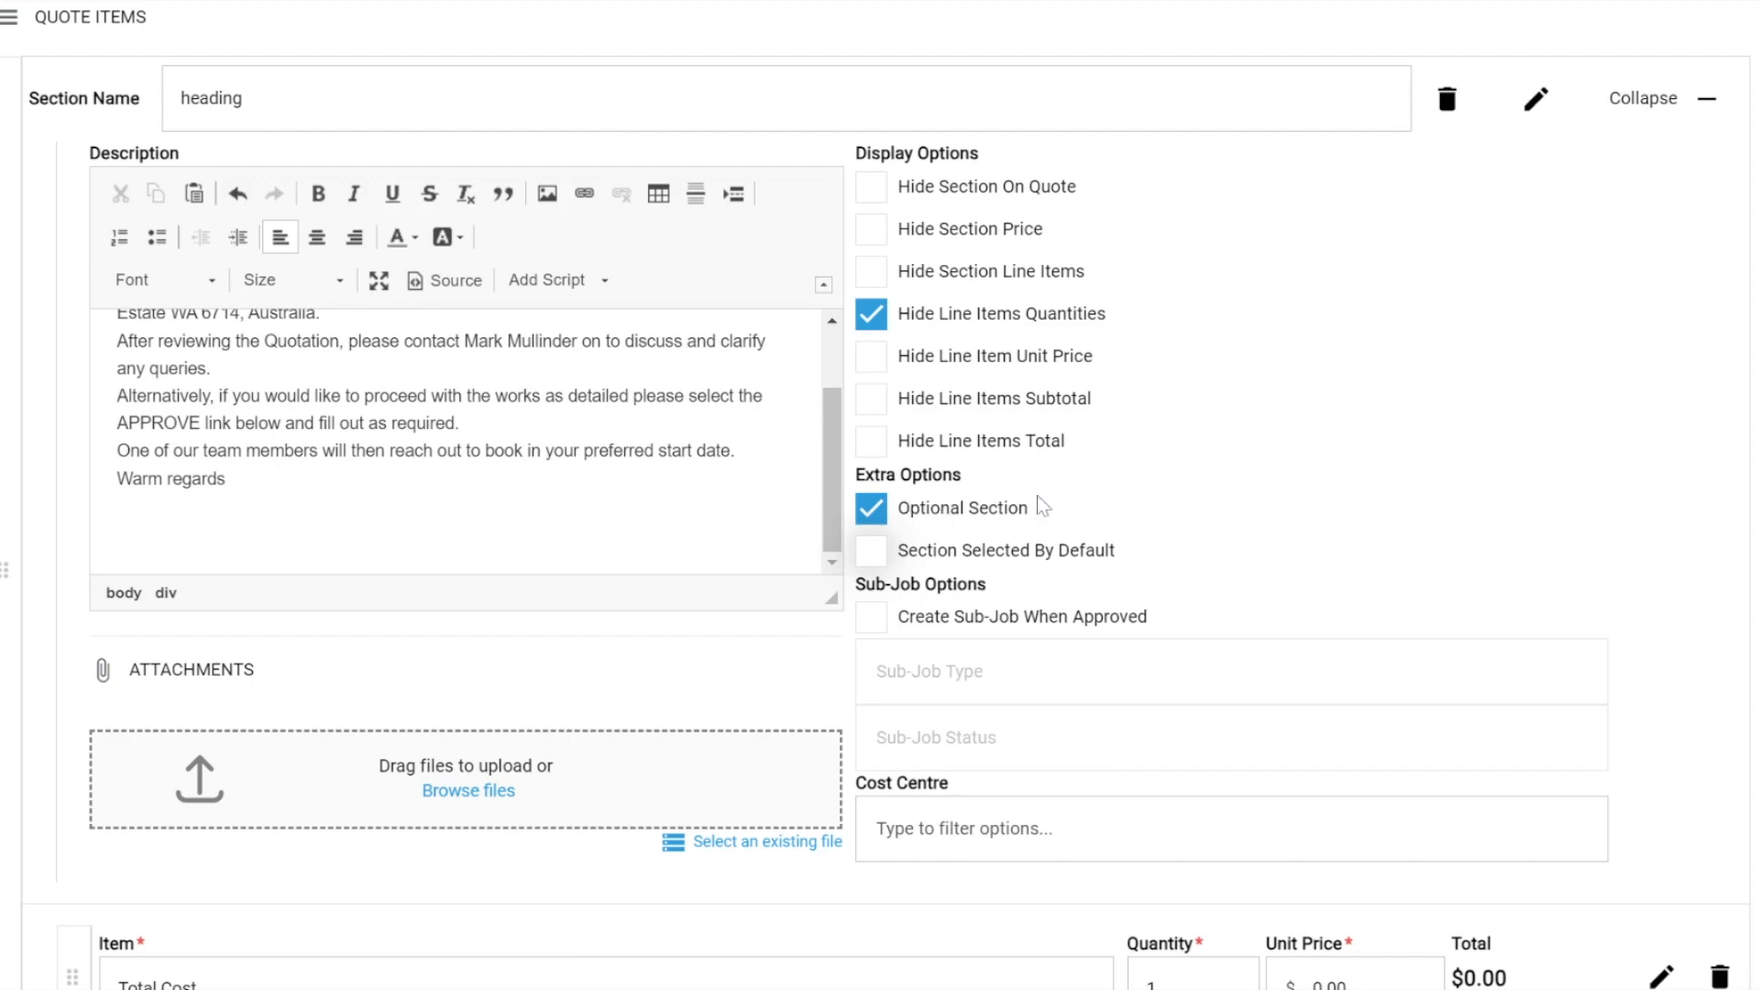
click(863, 561)
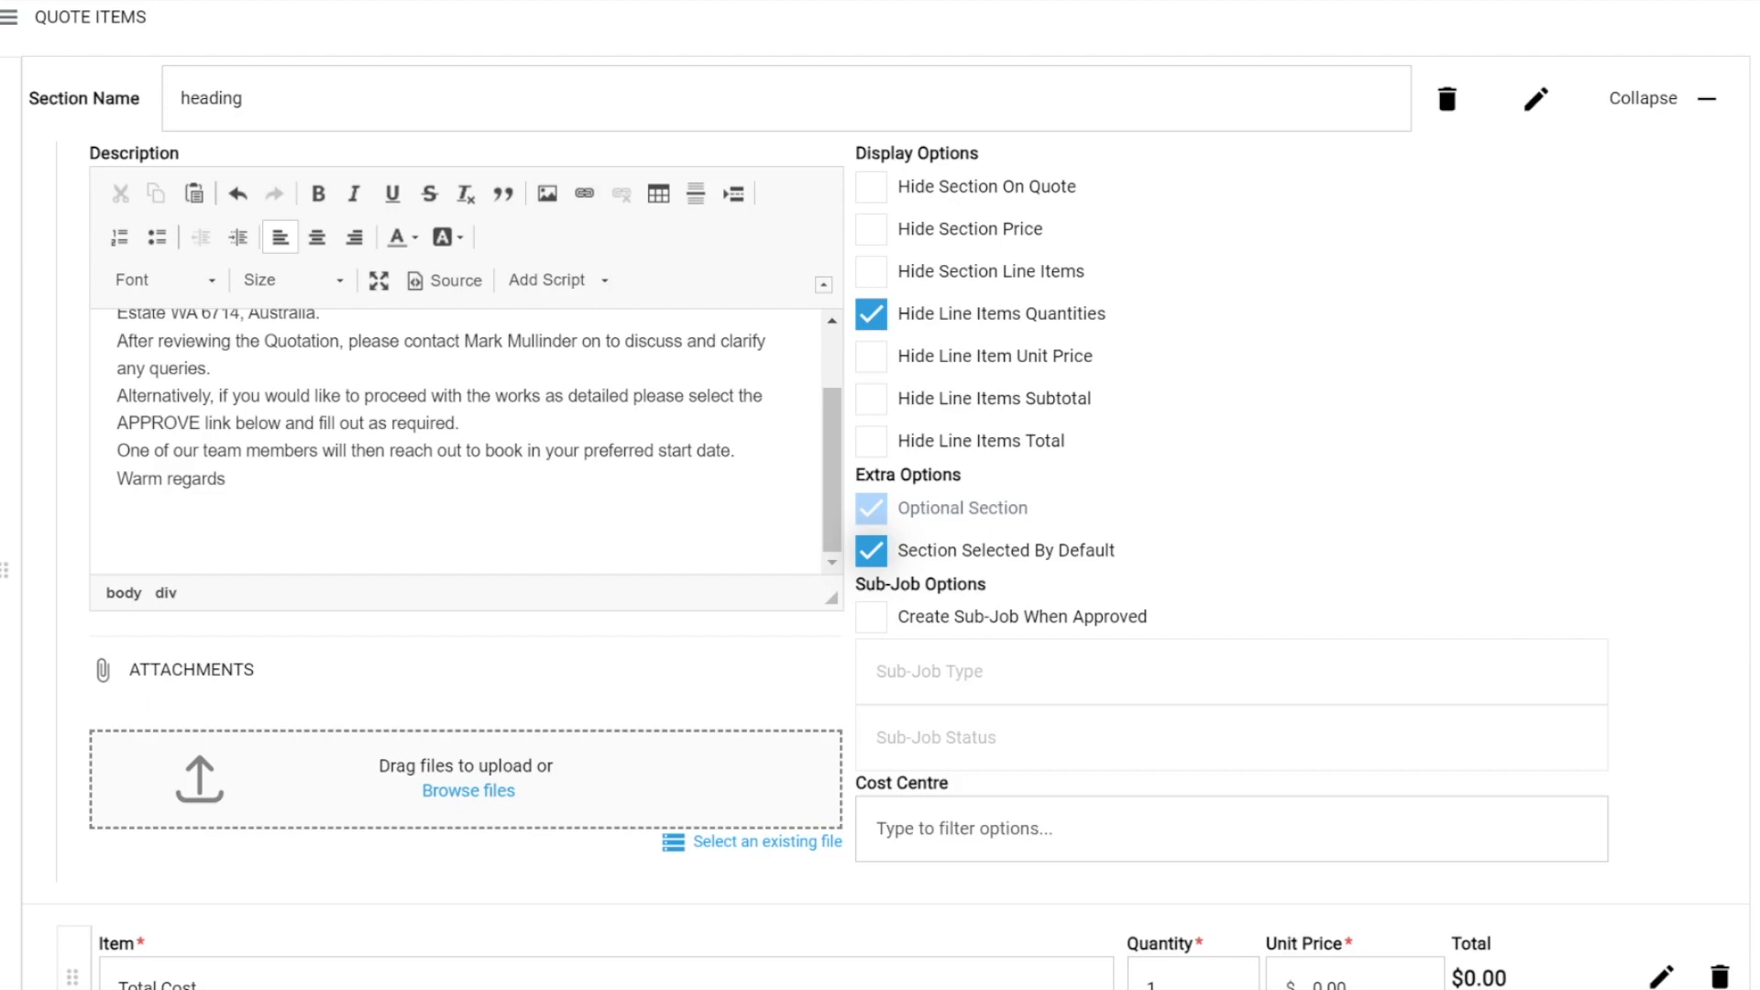
click(871, 550)
drag(865, 475, 1013, 486)
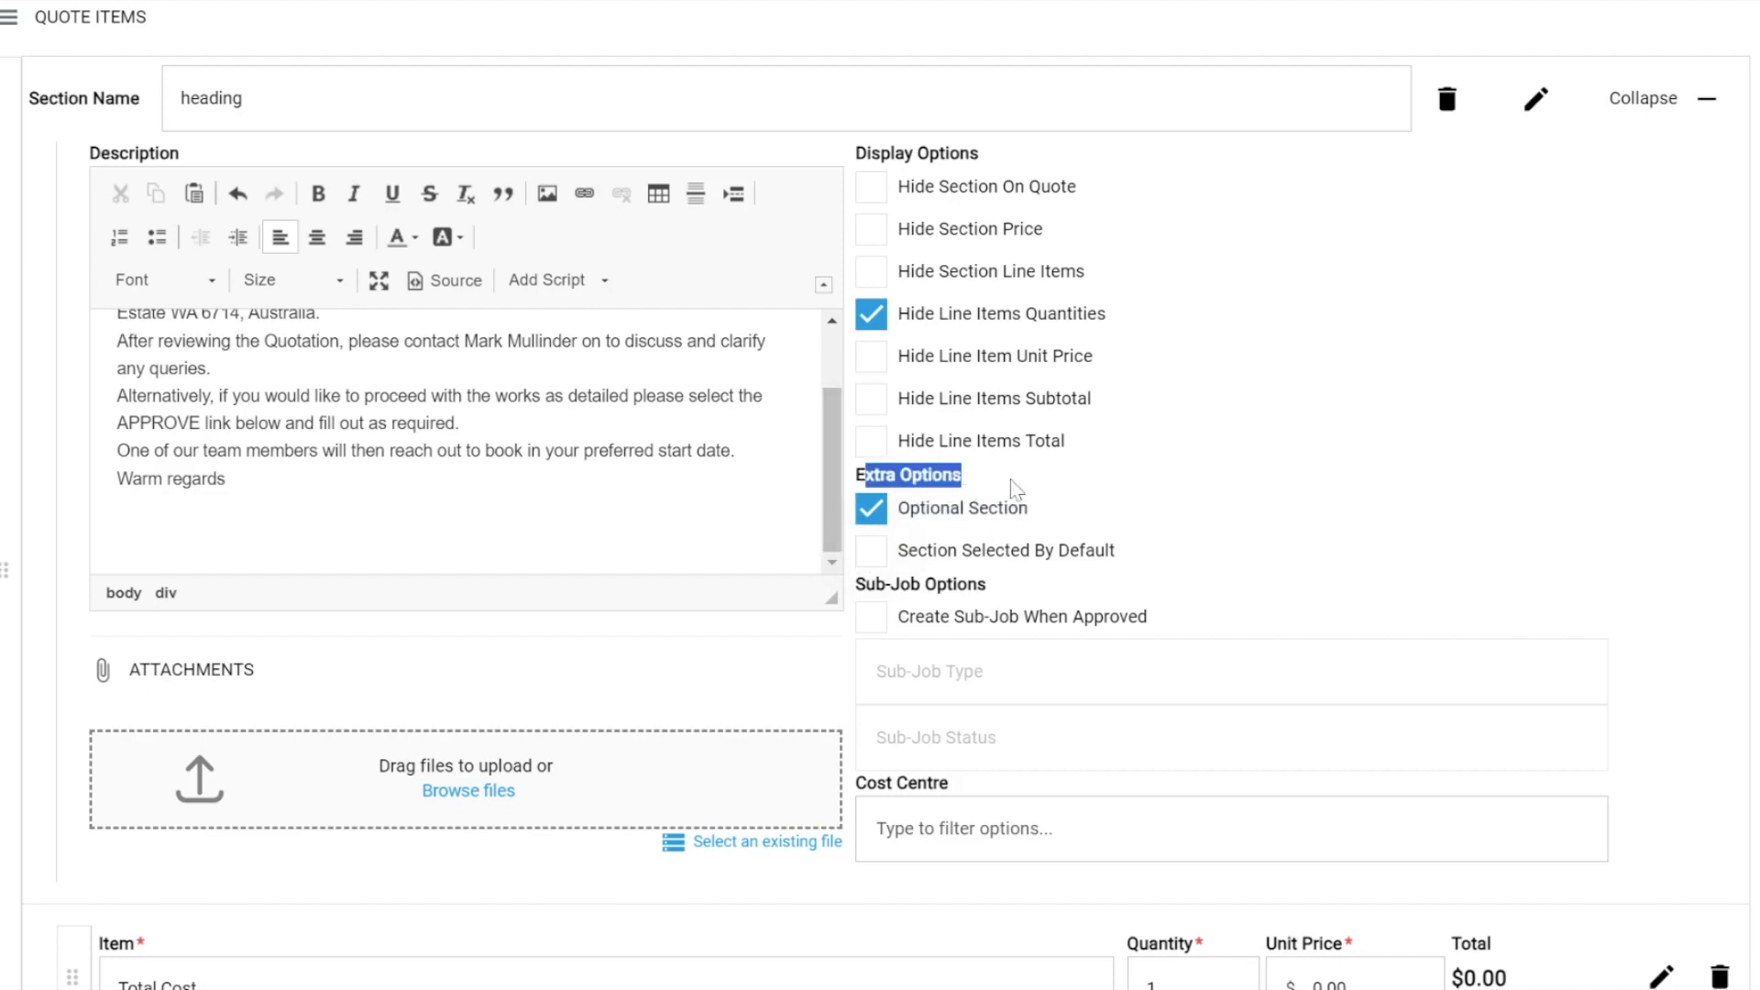
click(1044, 476)
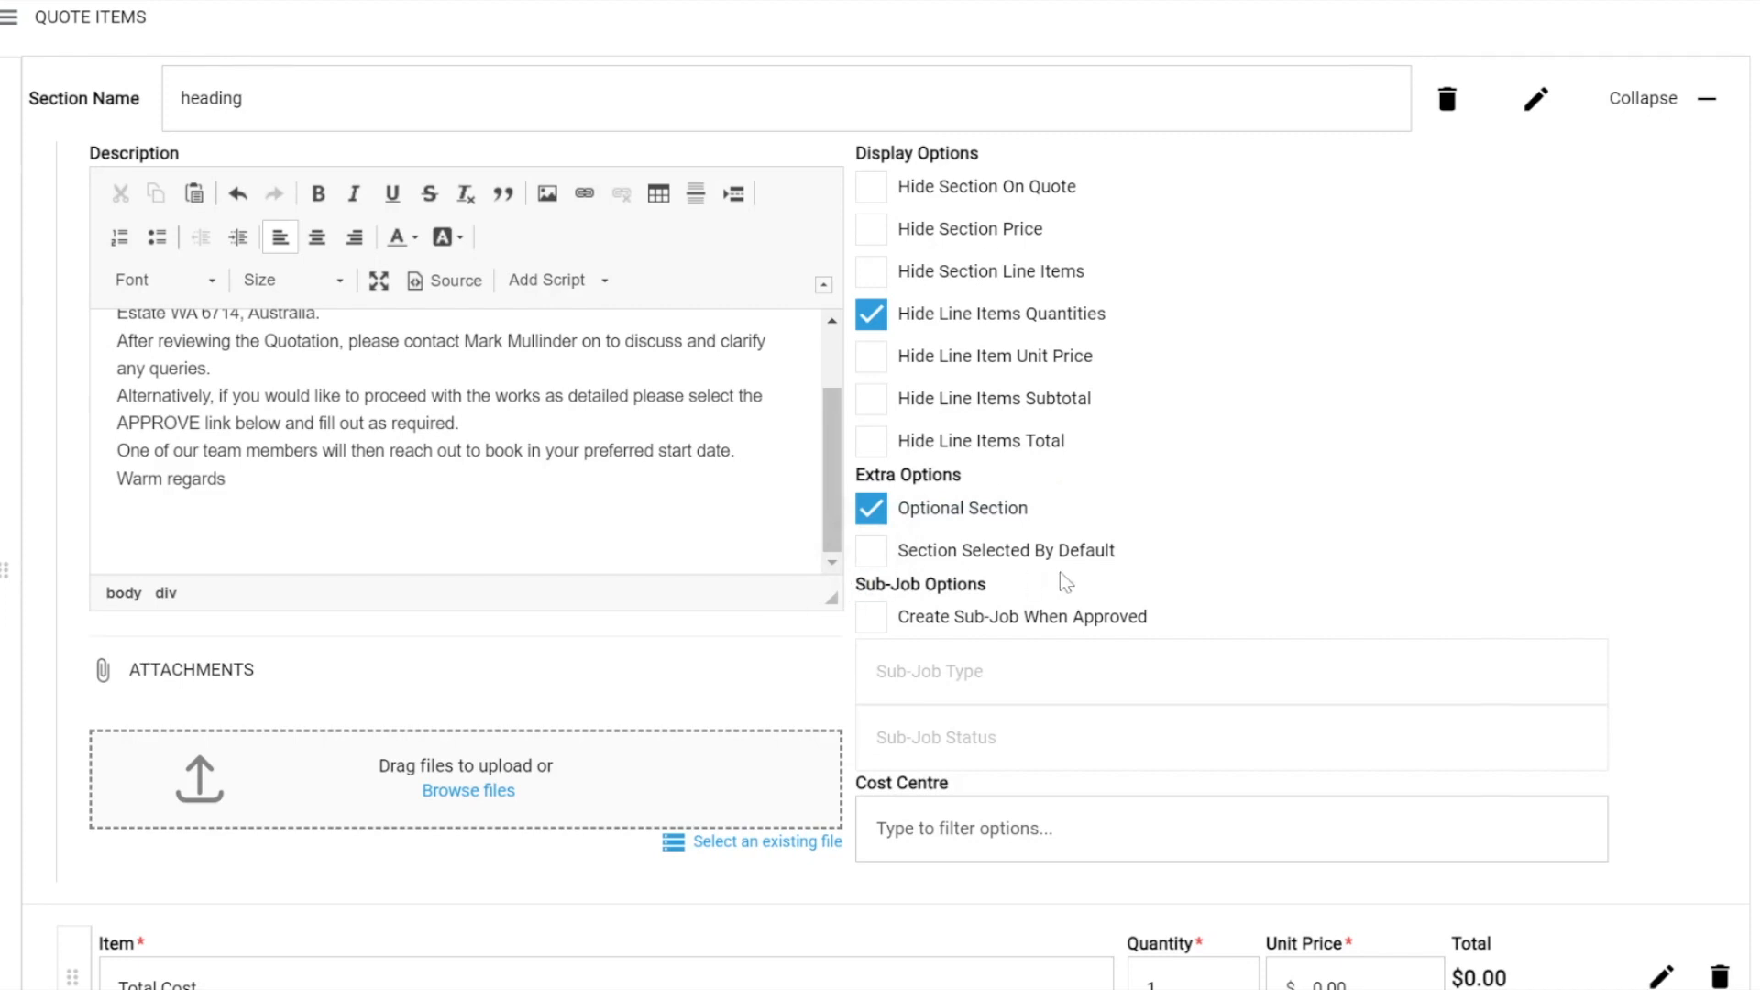
Enable creating a sub-job when the section is approved, with sub-job type Maintenance and status Approved.
drag(891, 585, 1013, 573)
click(872, 618)
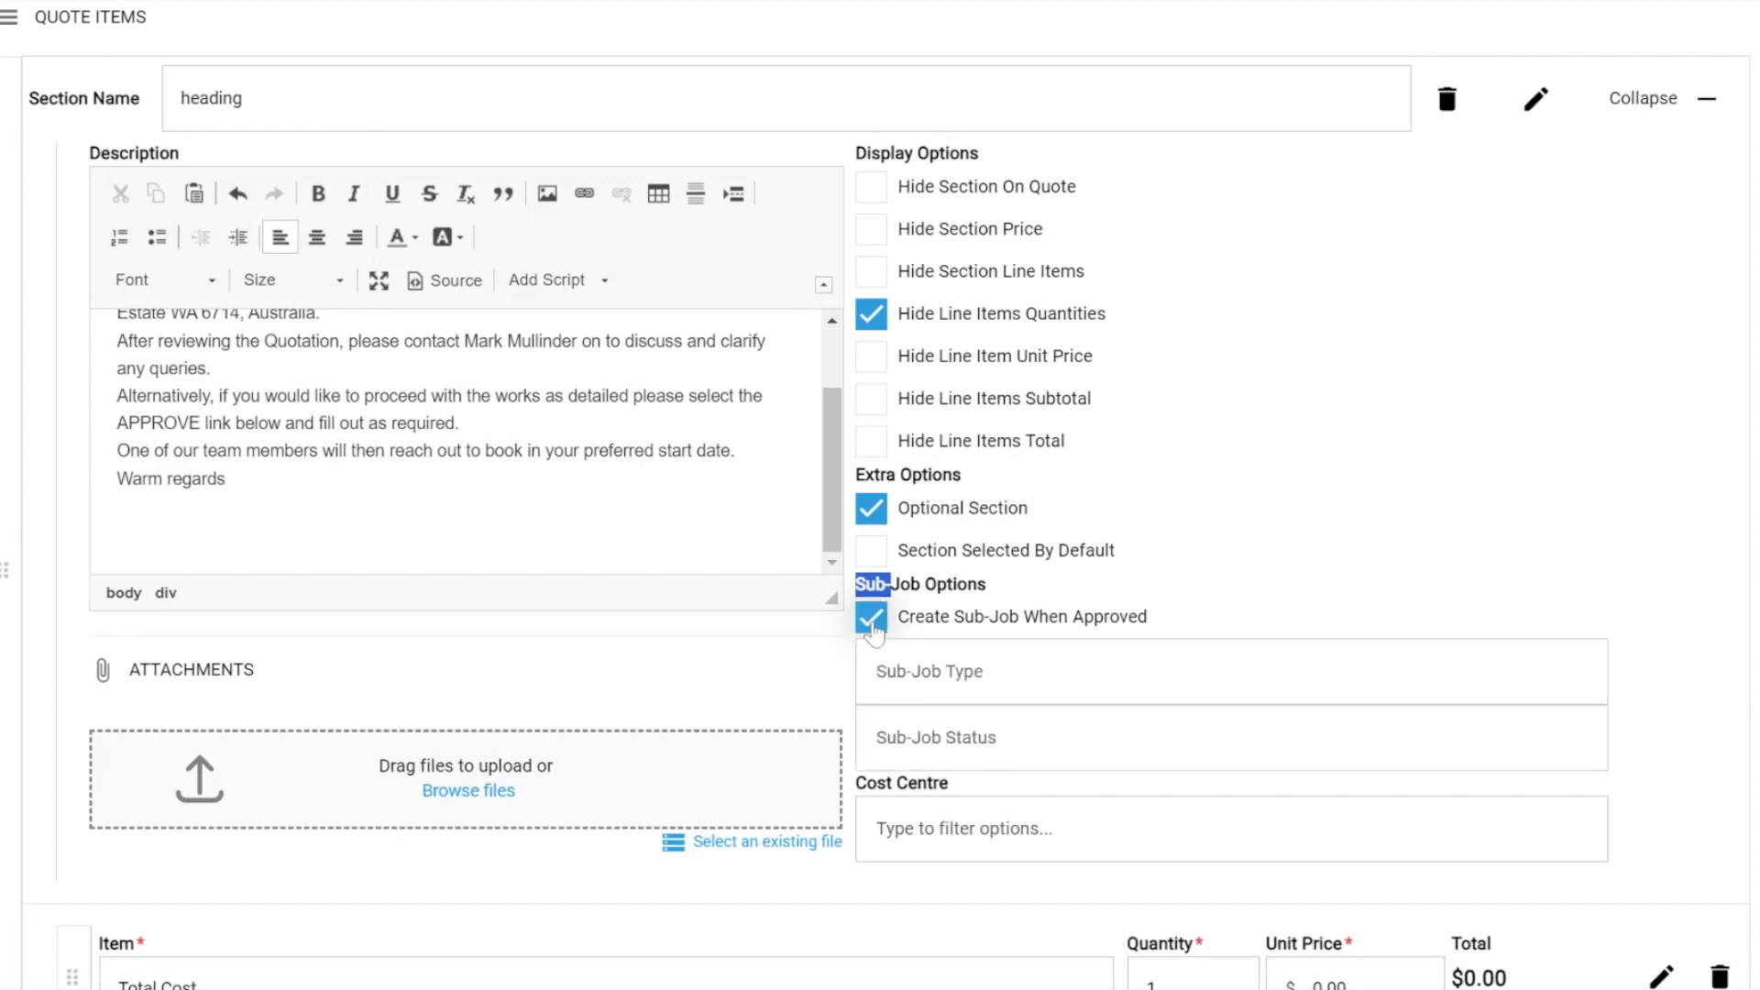
click(930, 672)
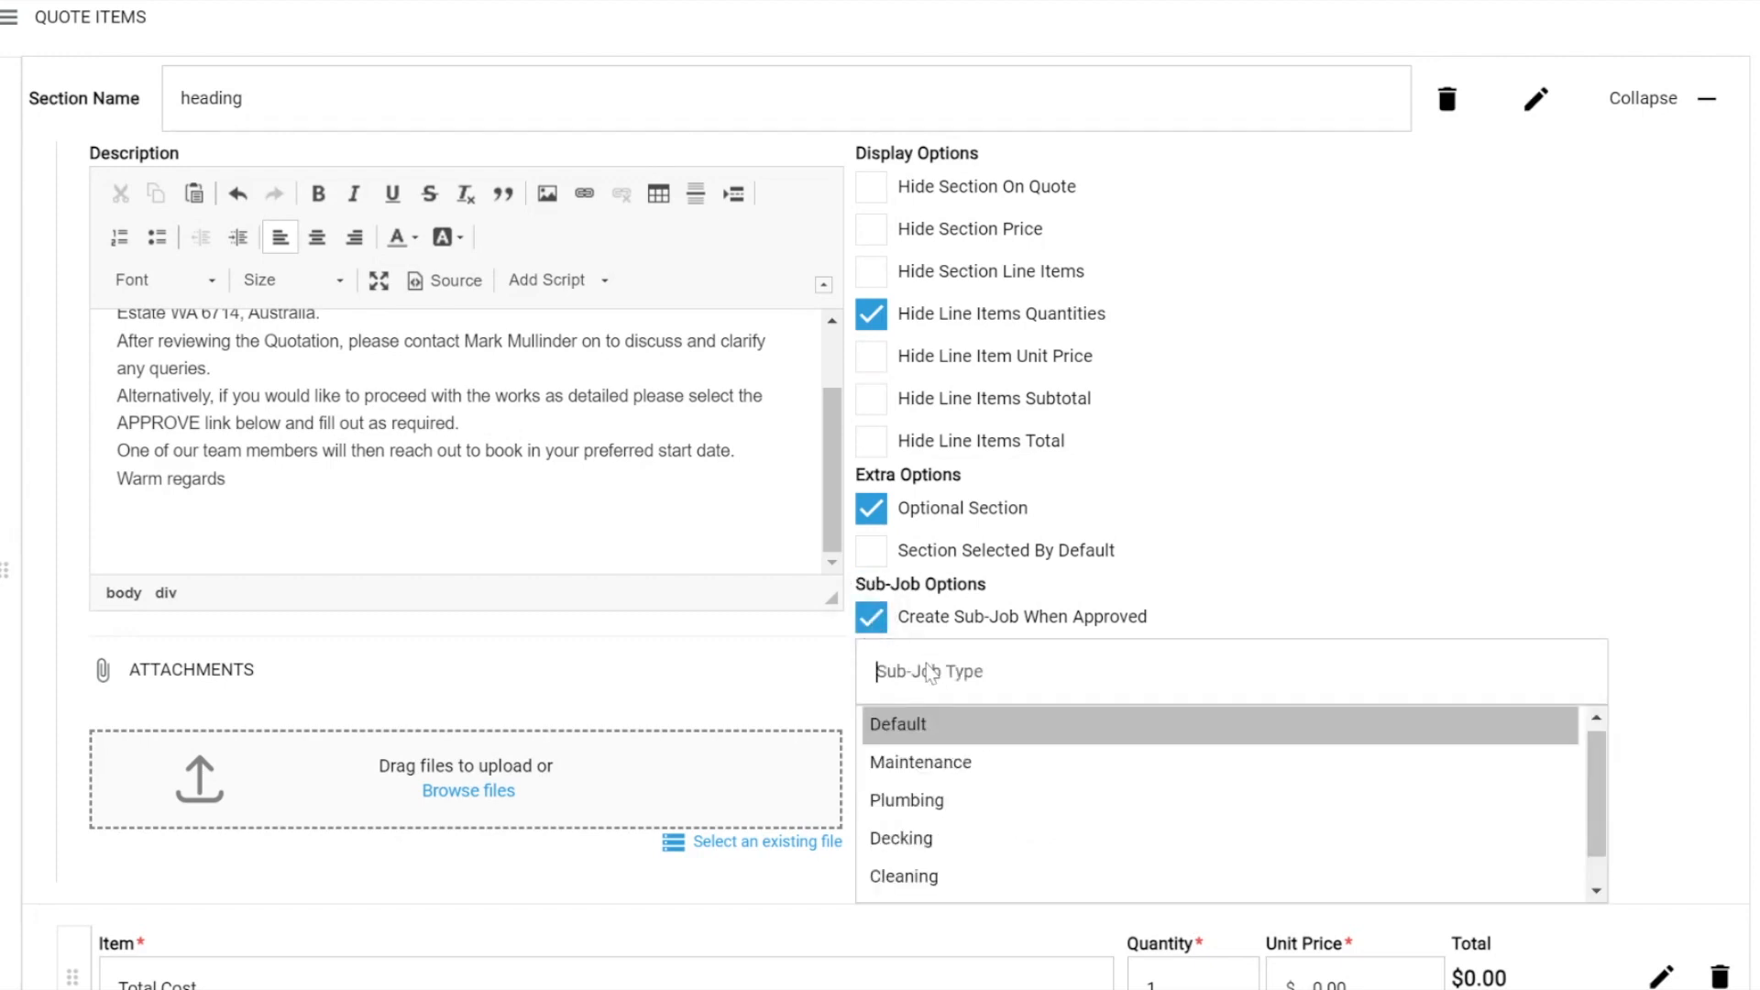
click(908, 780)
click(916, 738)
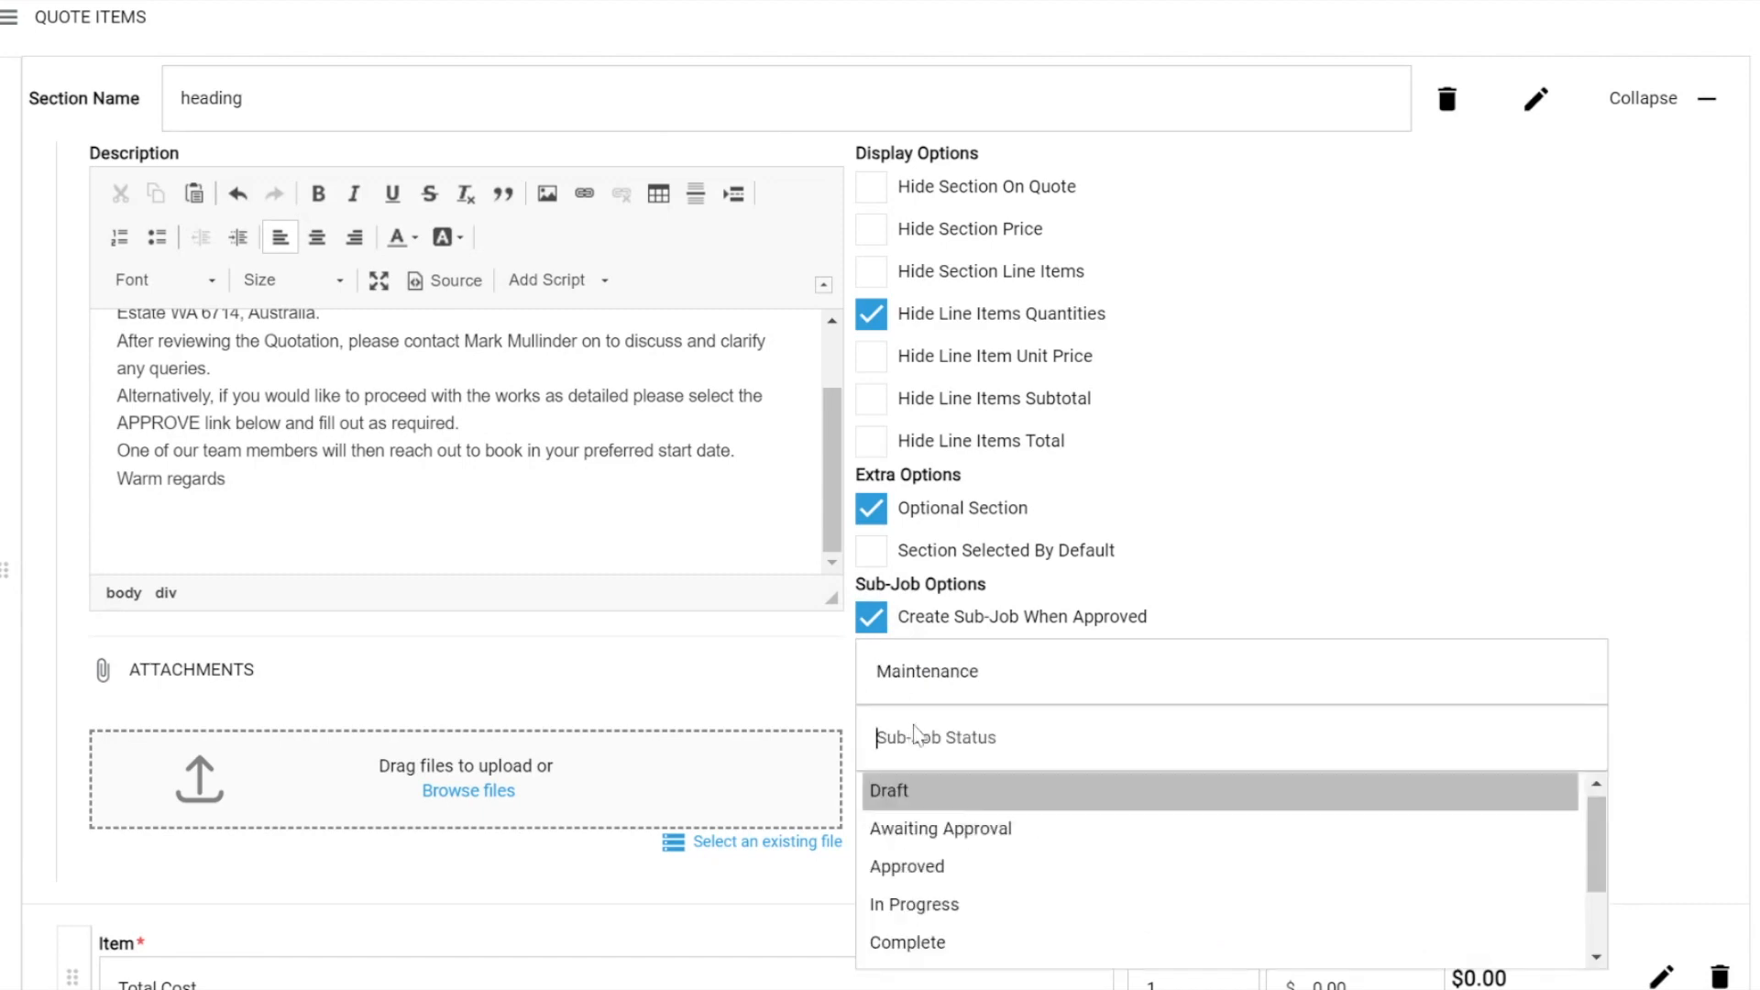
click(915, 875)
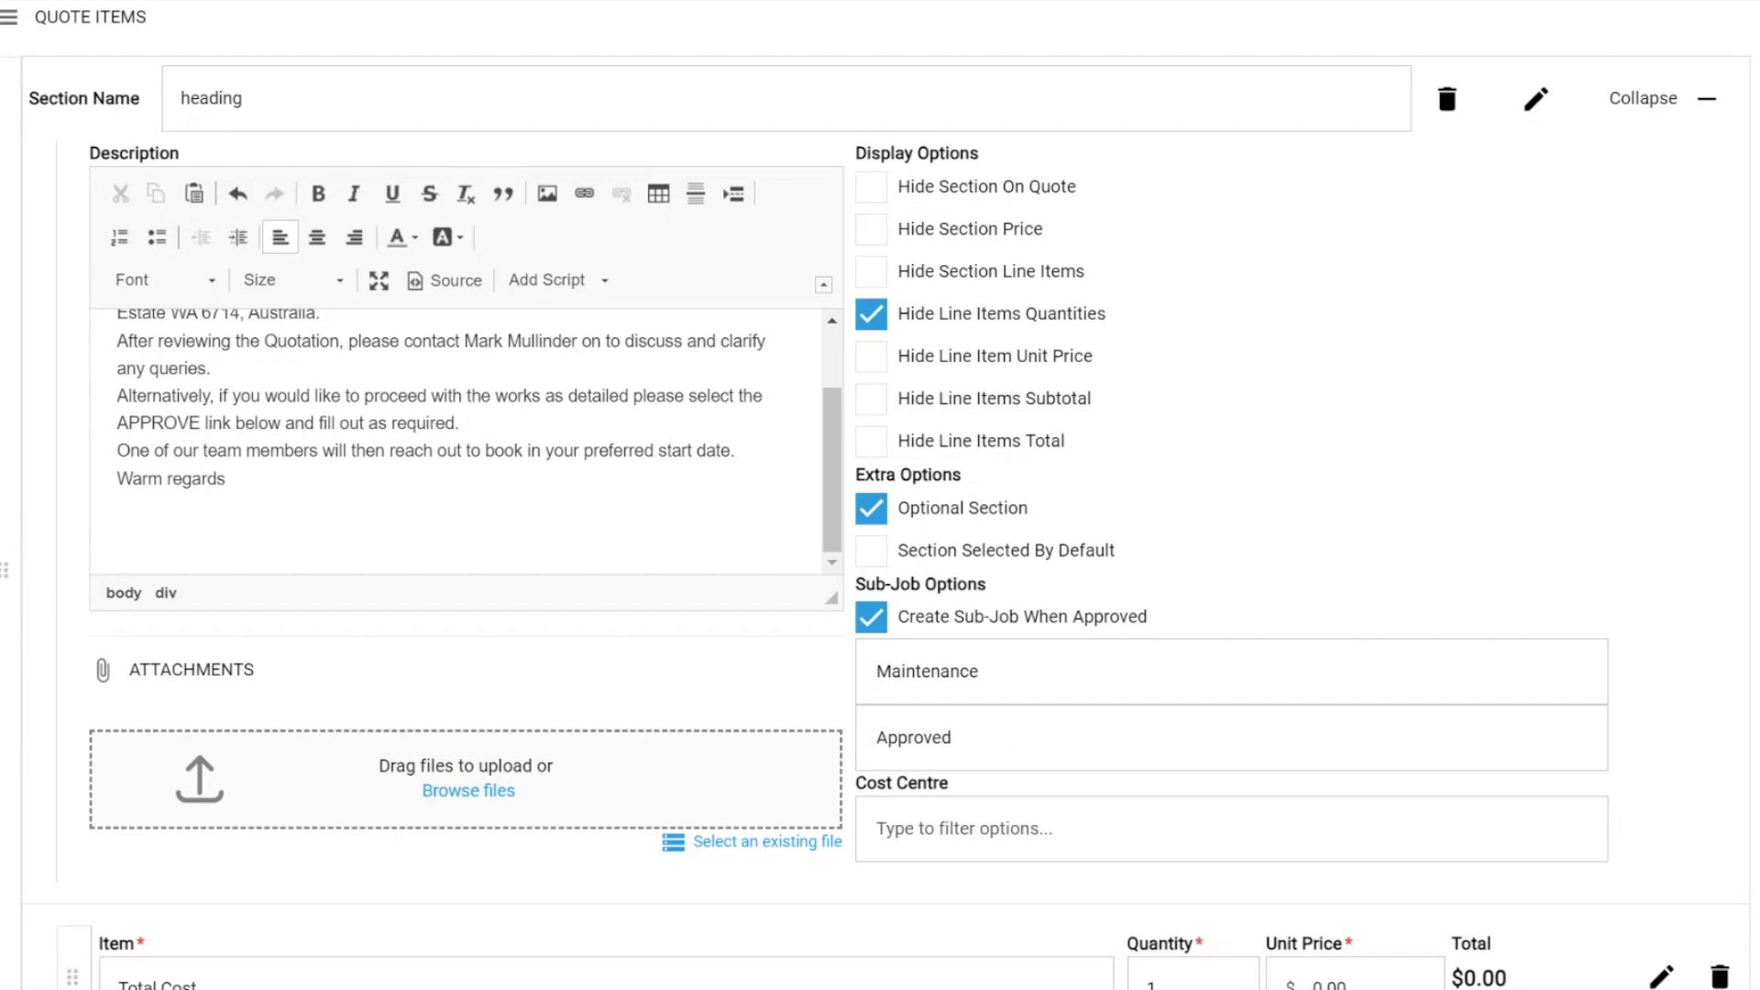
drag(850, 599, 1107, 601)
click(1107, 601)
Look over the quote form's line items, attachments and details, and close the form without saving.
scroll(880, 495, down, 9)
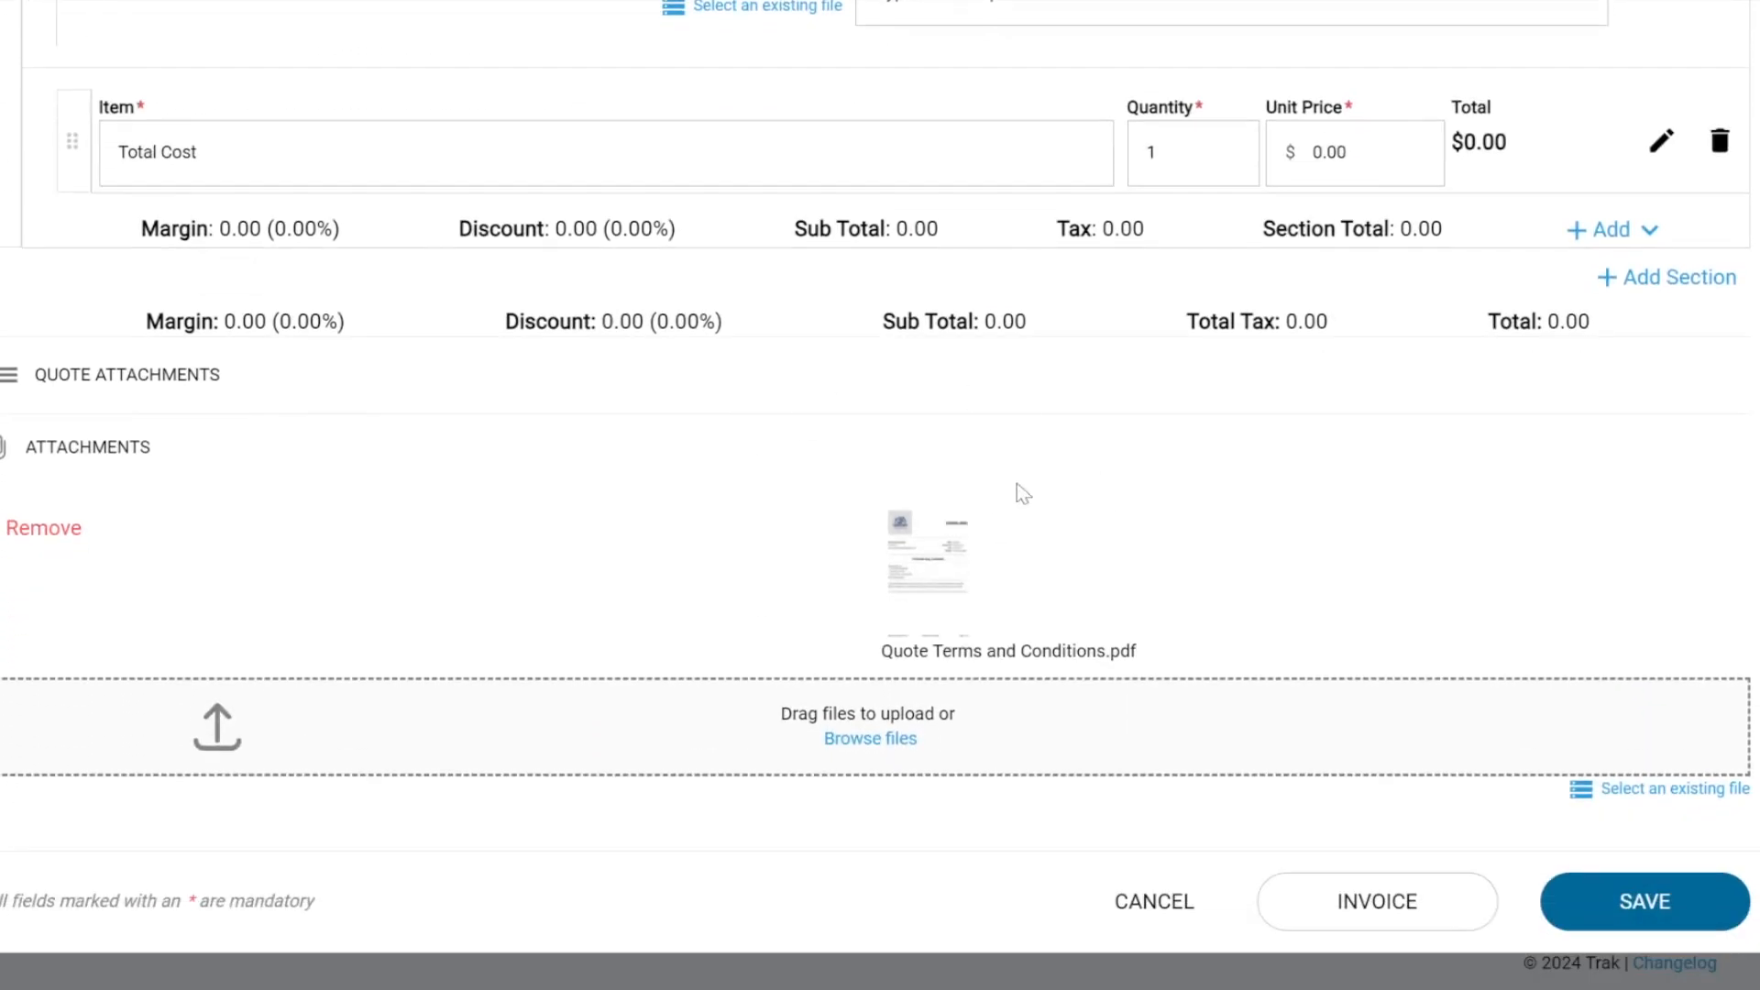
scroll(1027, 488, up, 9)
scroll(1027, 487, up, 10)
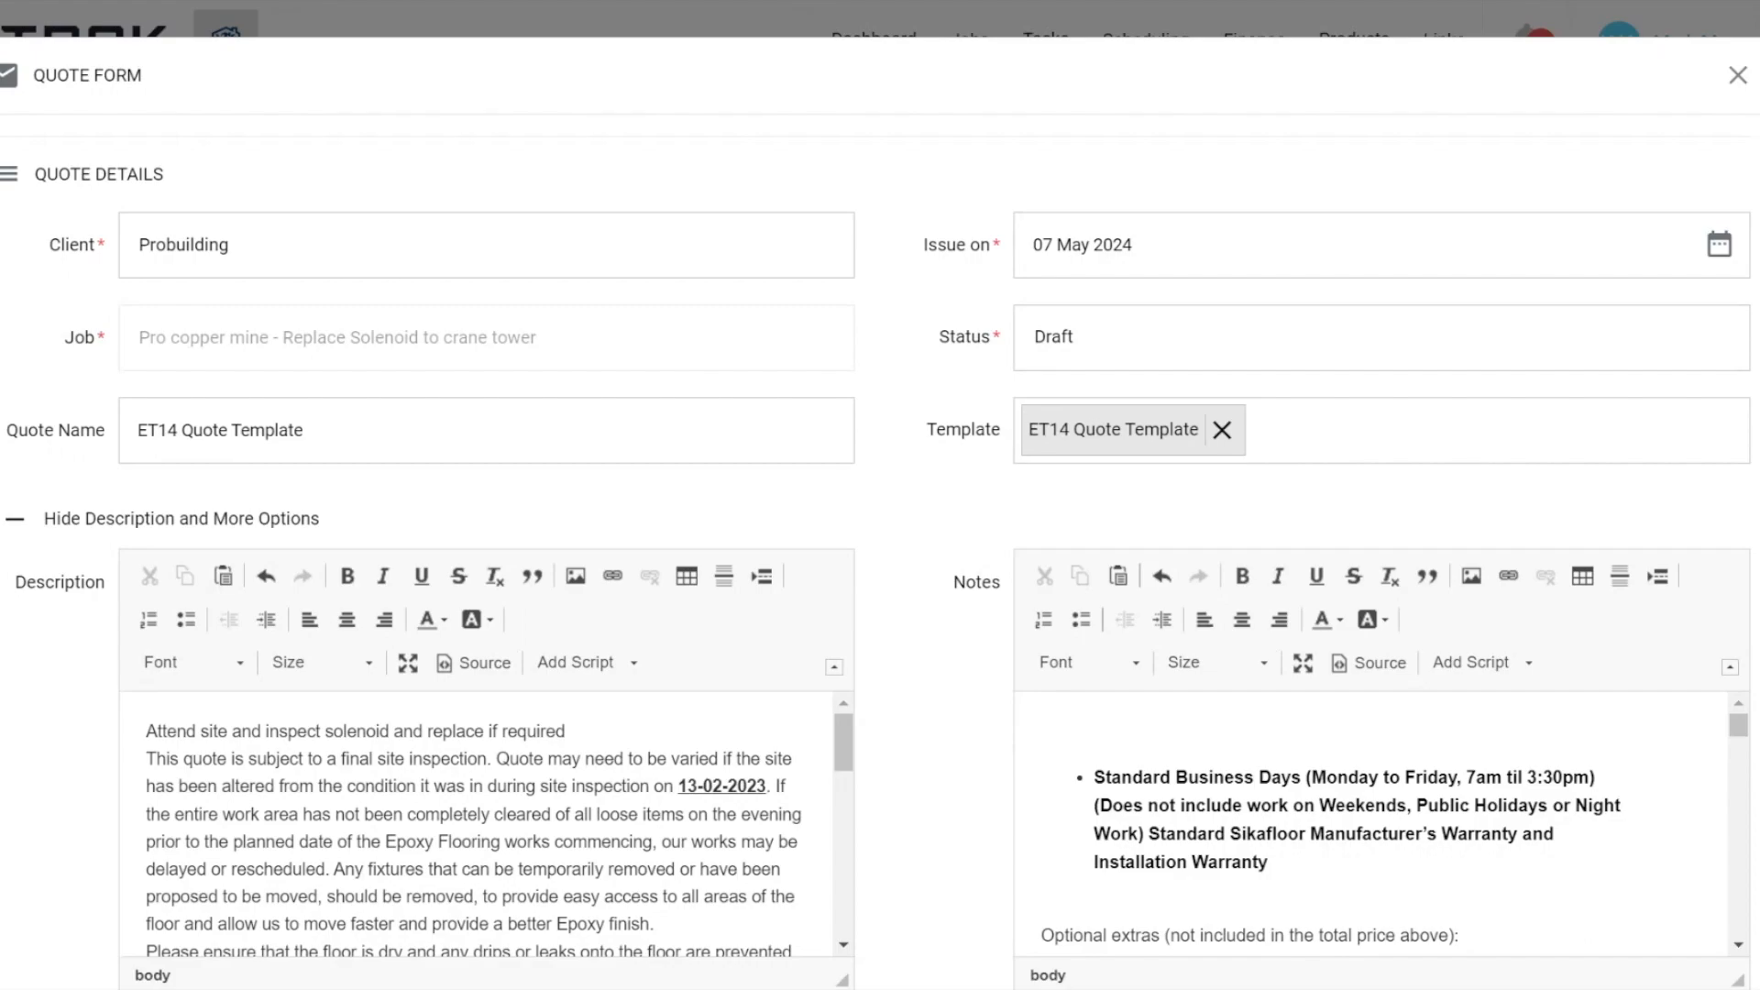
click(1737, 79)
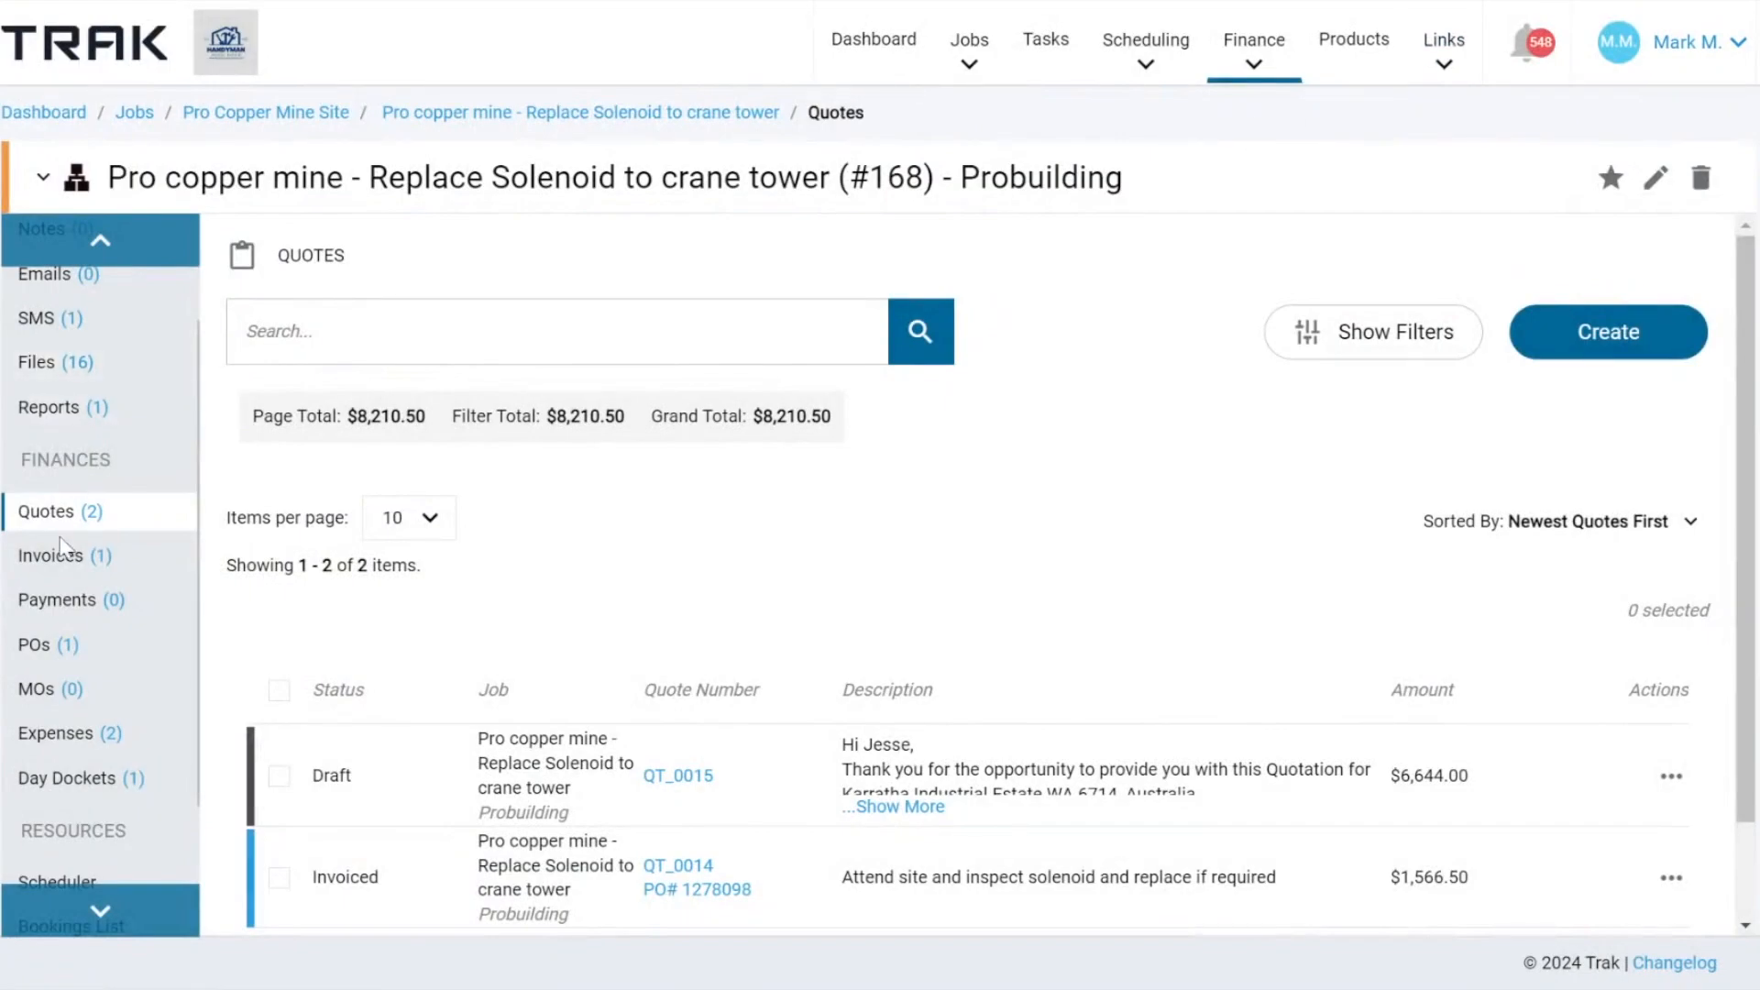
View the job's invoices list, and open a blank new quote form from the job's quotes list.
click(60, 553)
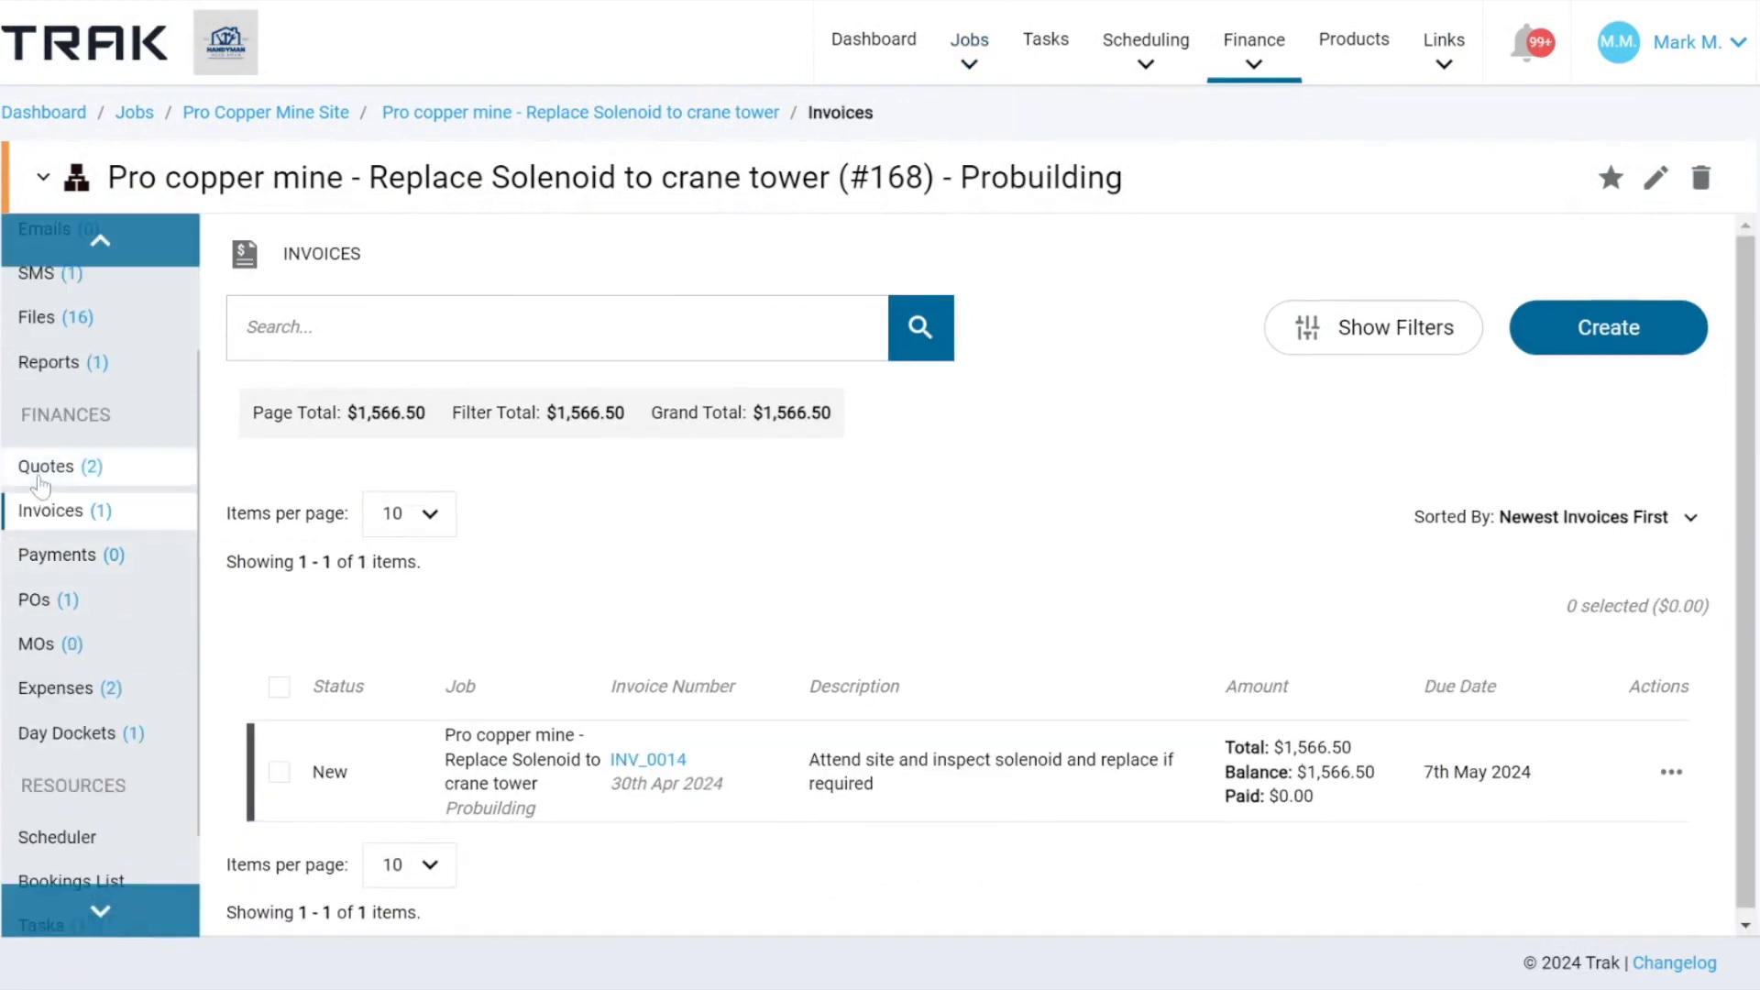
click(40, 476)
click(1559, 341)
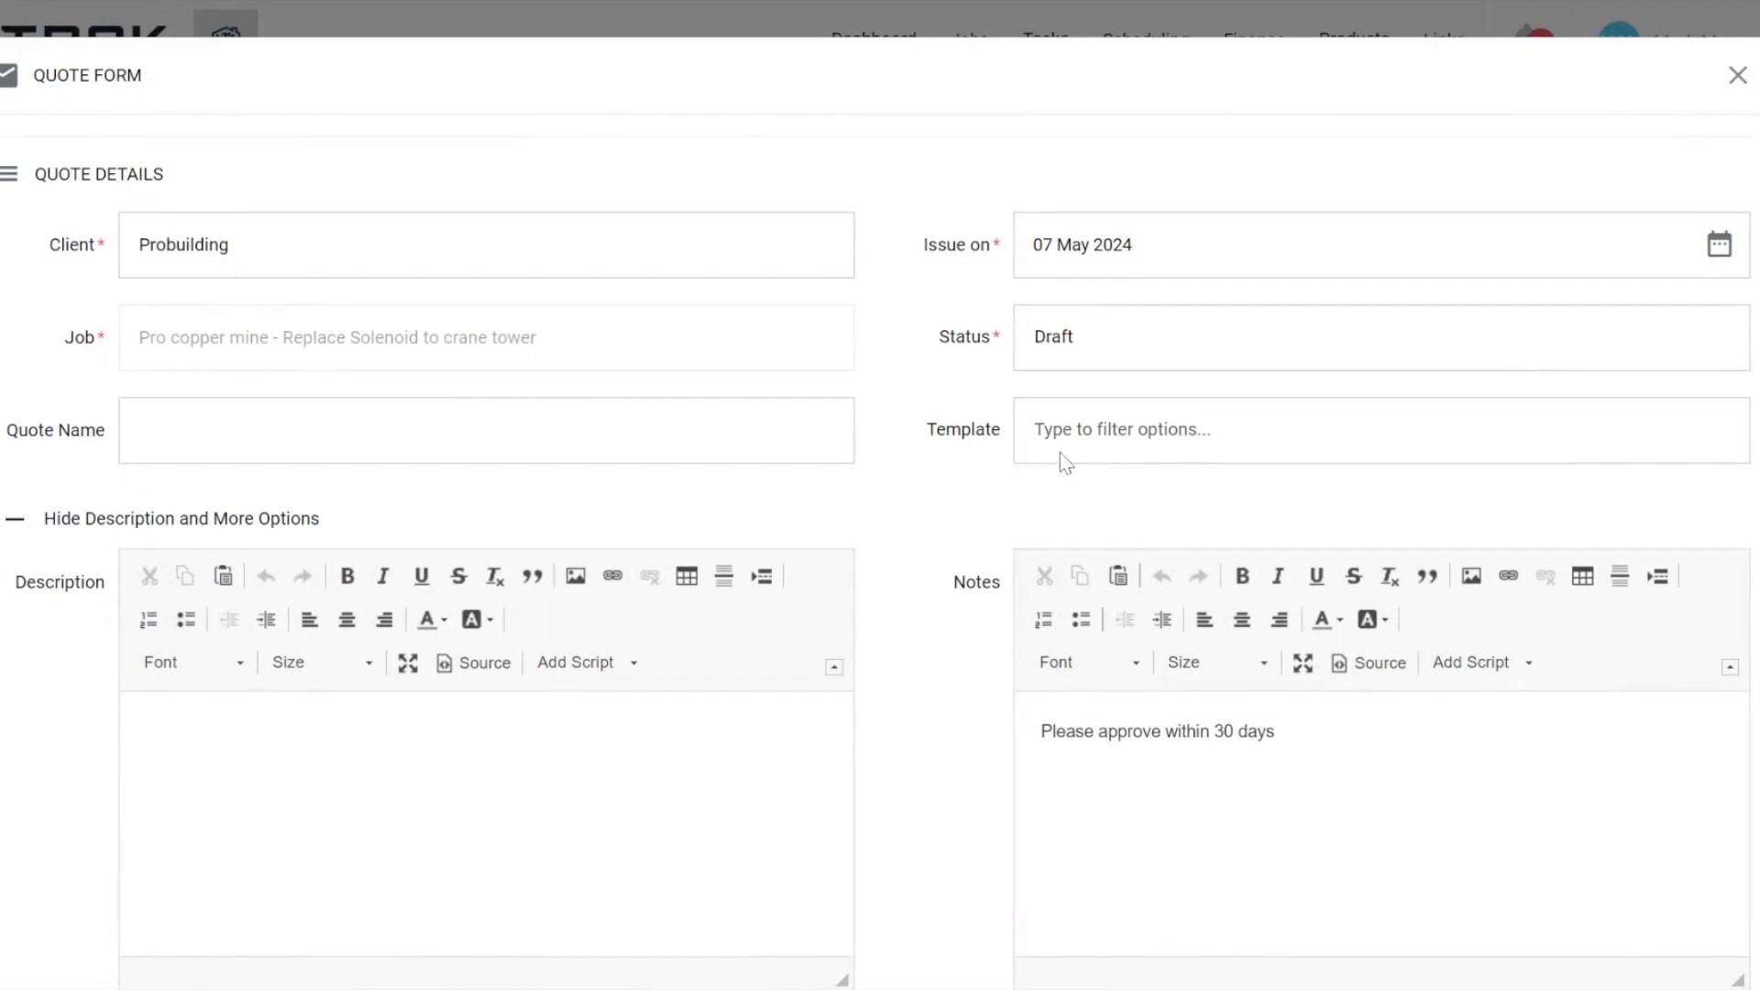
Look over the new quote form's fields and options, and view the available quote statuses without changing the status.
scroll(989, 511, down, 4)
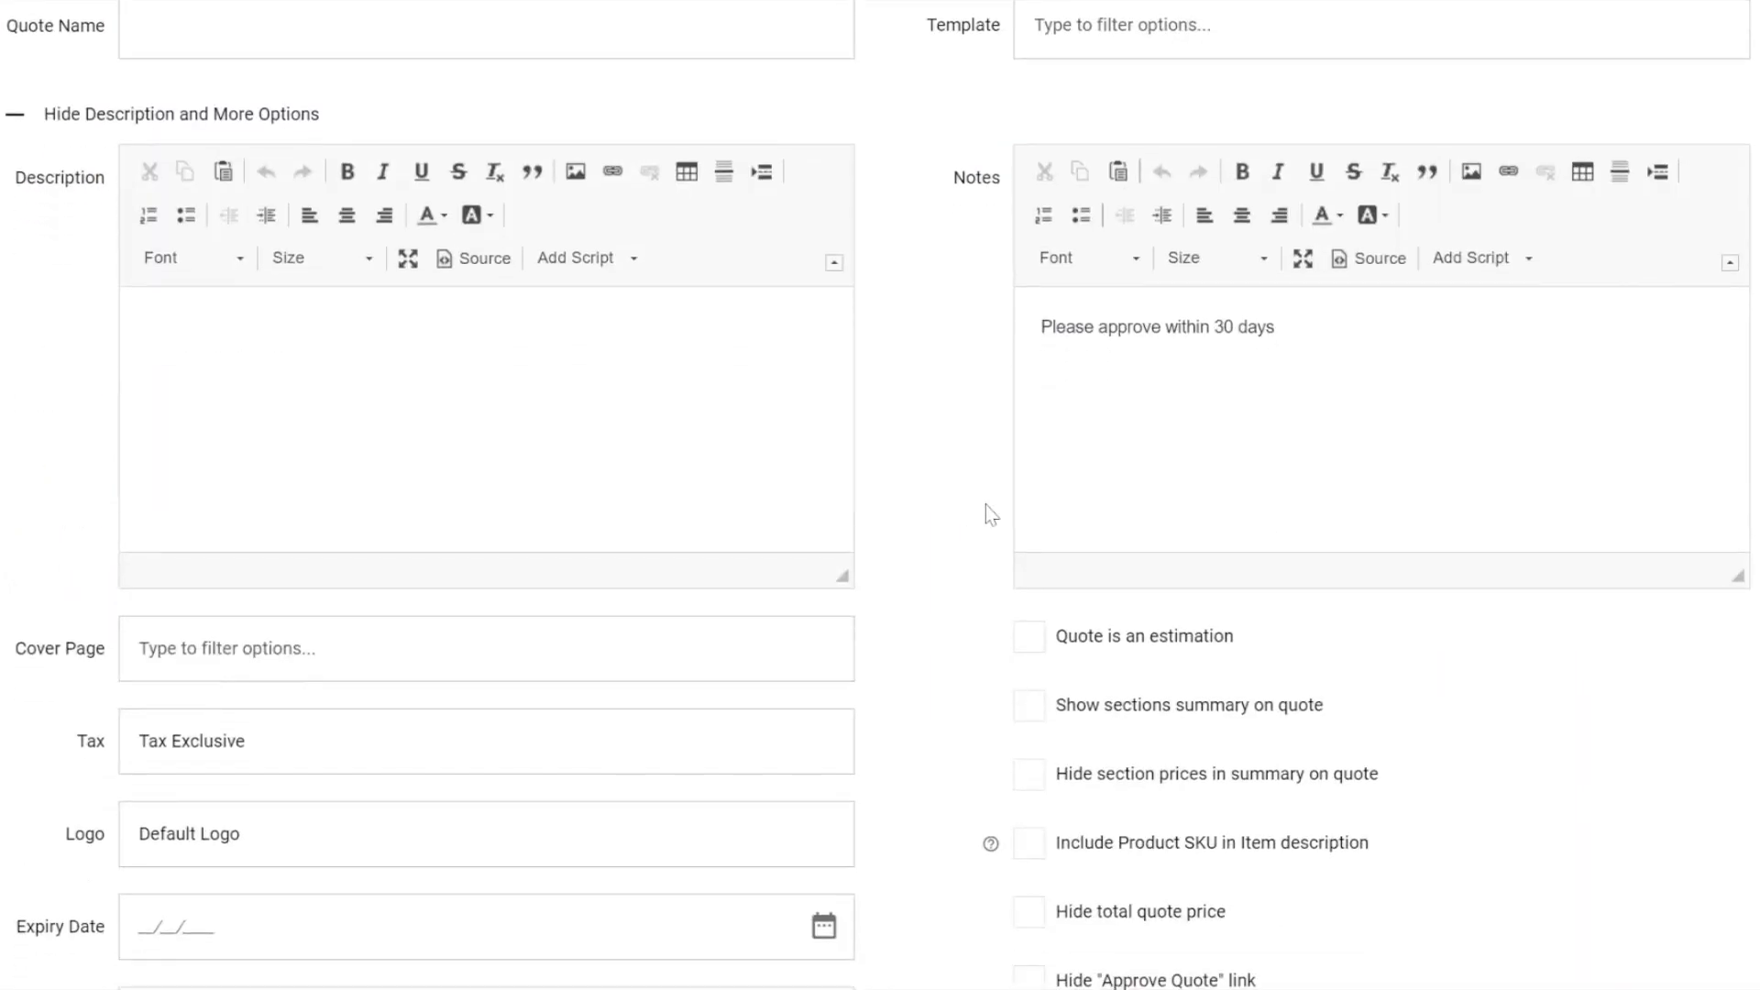
scroll(987, 505, down, 6)
scroll(986, 504, up, 10)
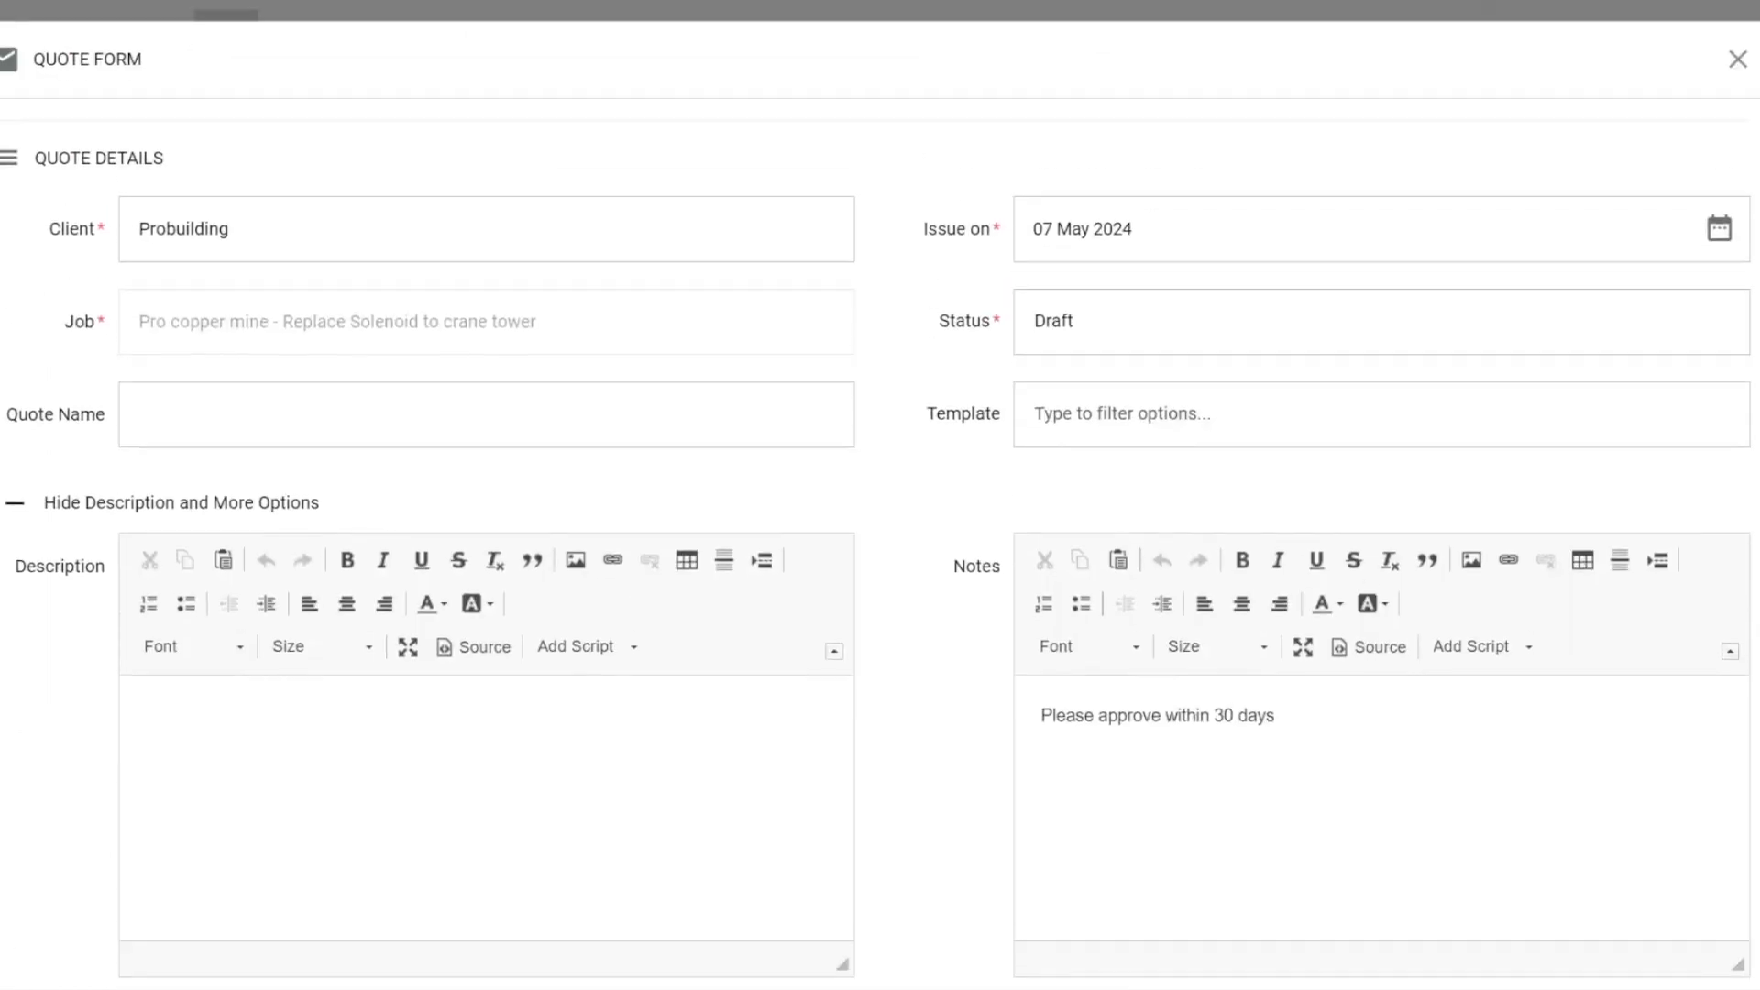
click(1061, 334)
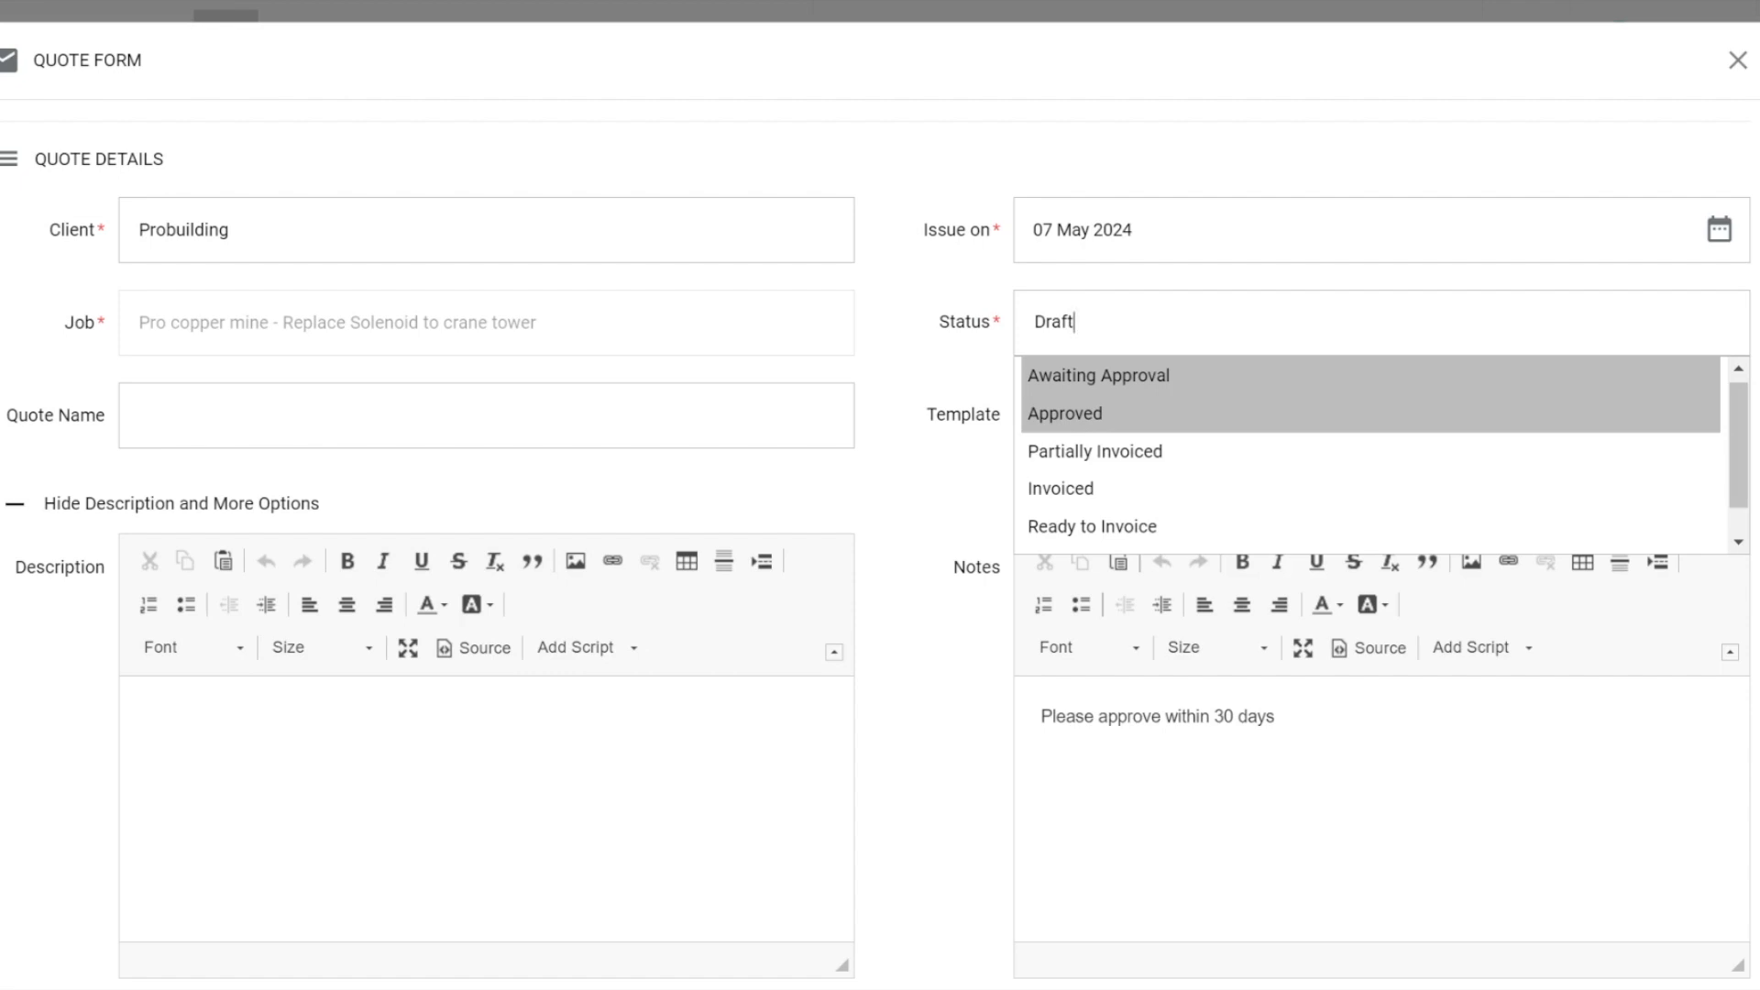
click(926, 255)
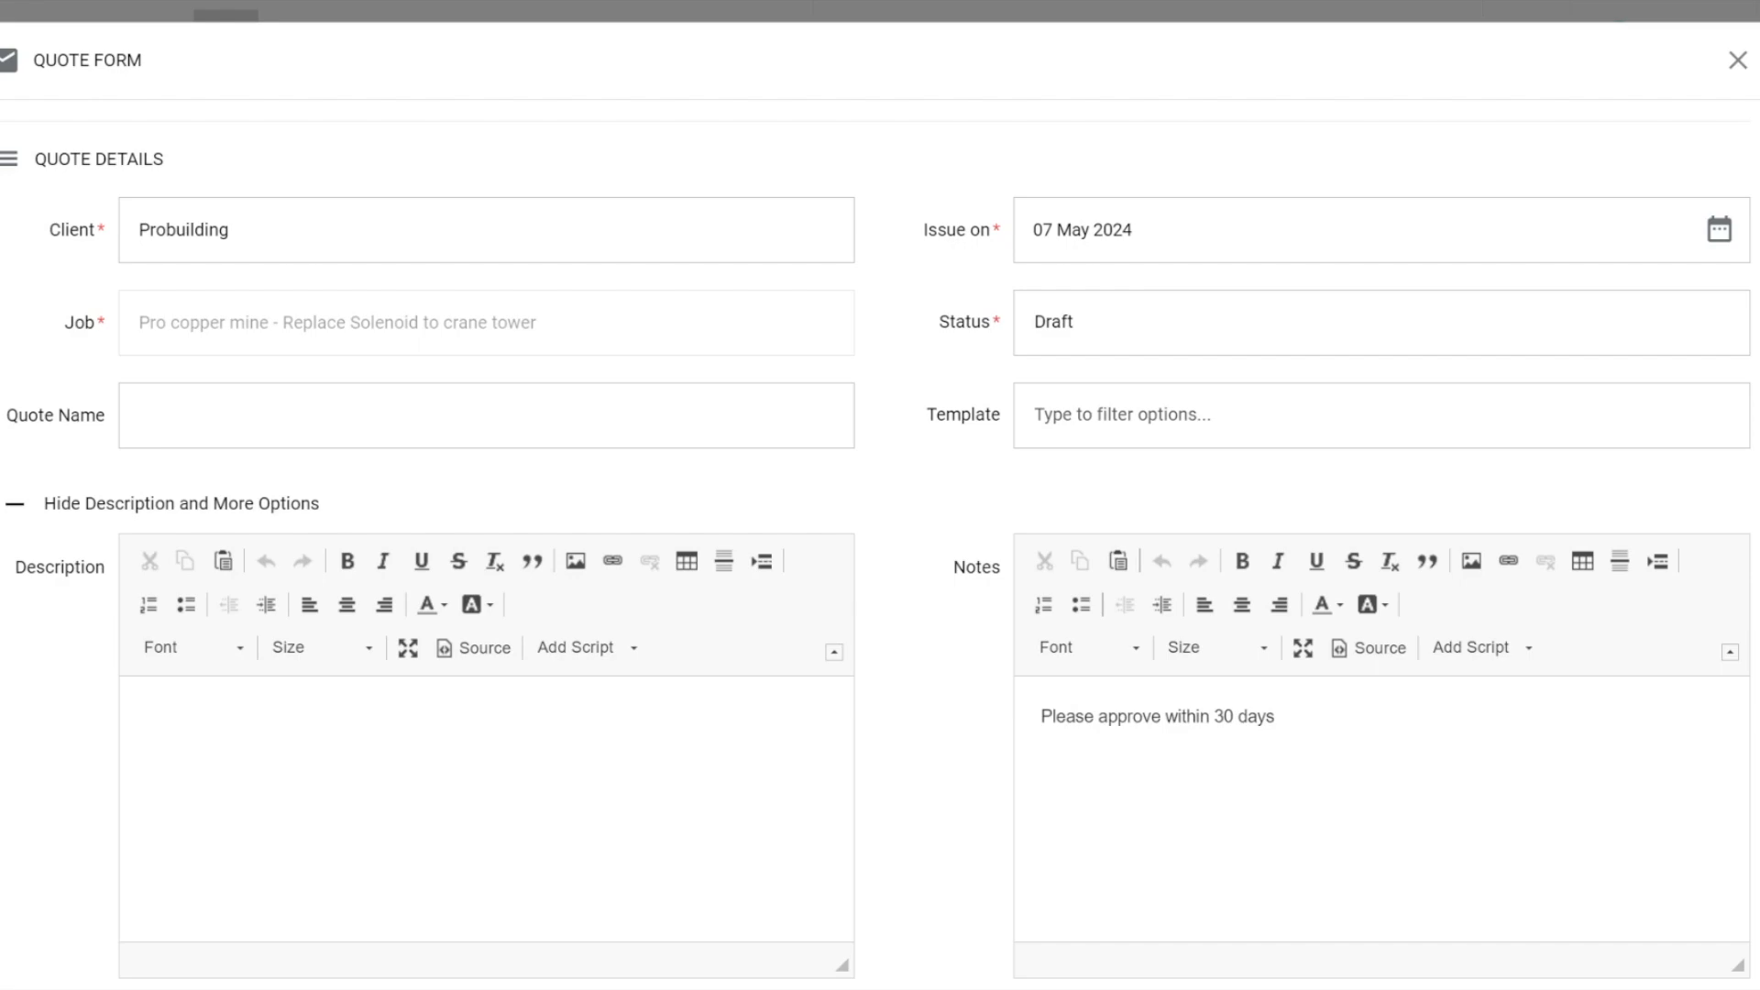
Add a section to the quote items and open the product bundle selection for it.
scroll(1614, 529, down, 14)
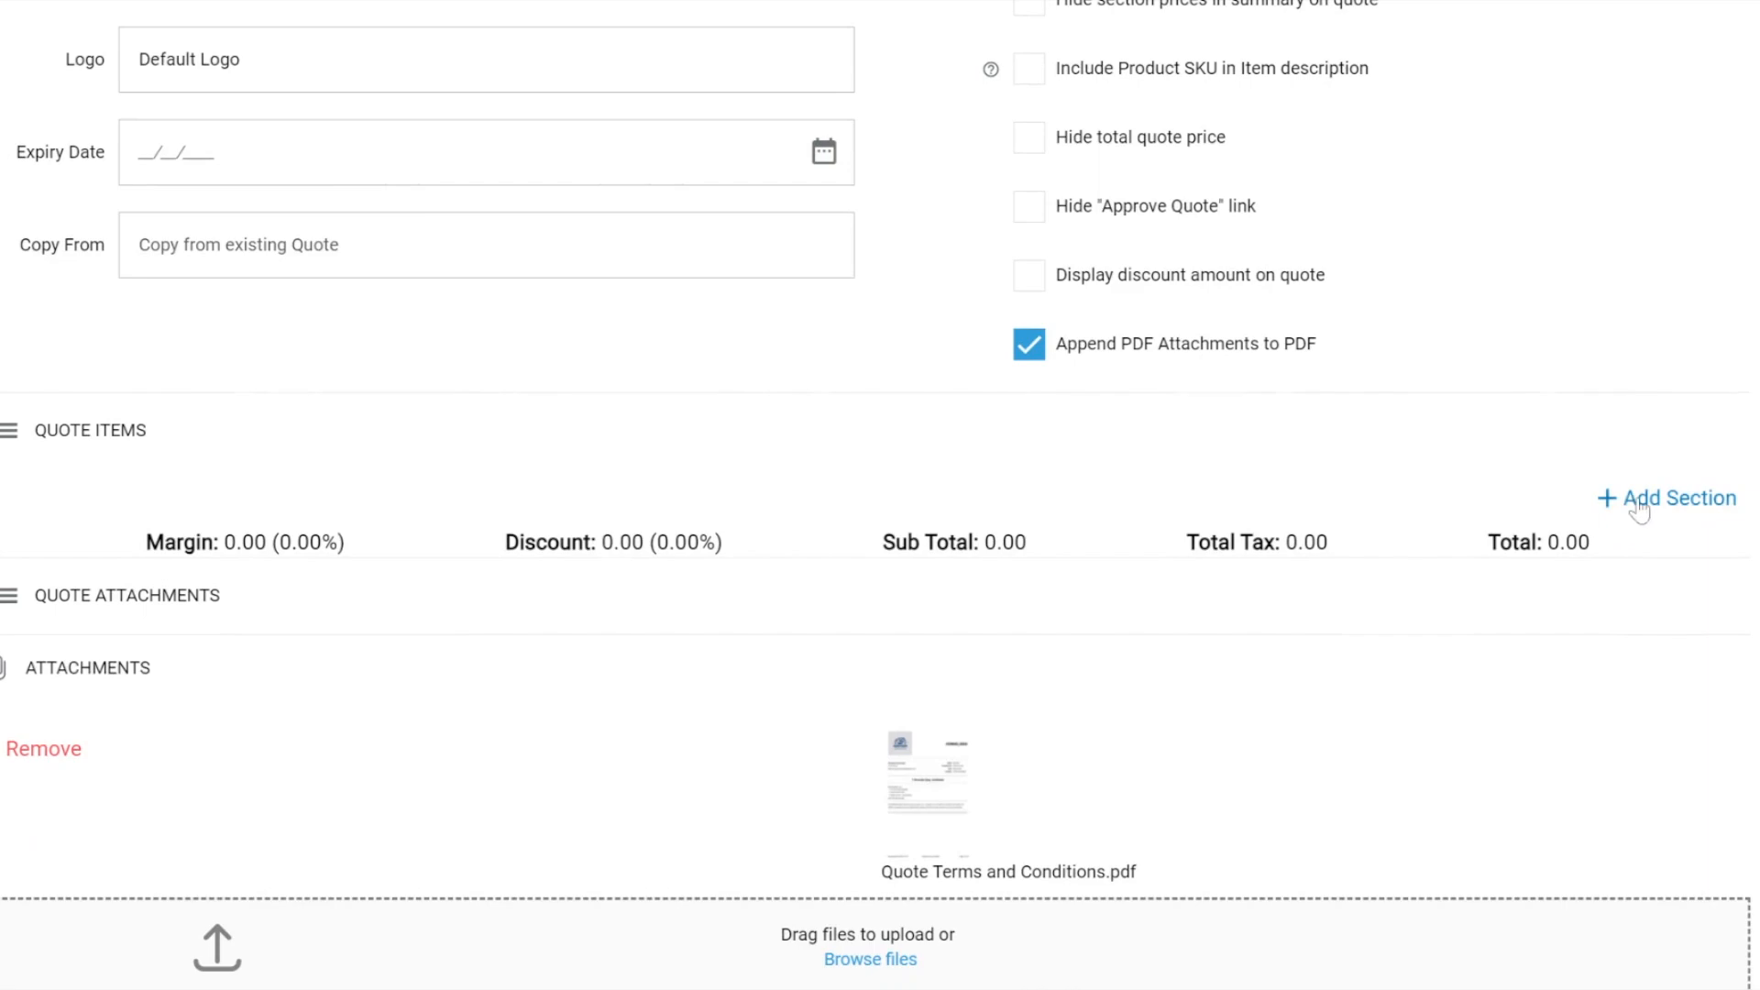
click(1641, 502)
click(1618, 738)
scroll(1619, 739, down, 2)
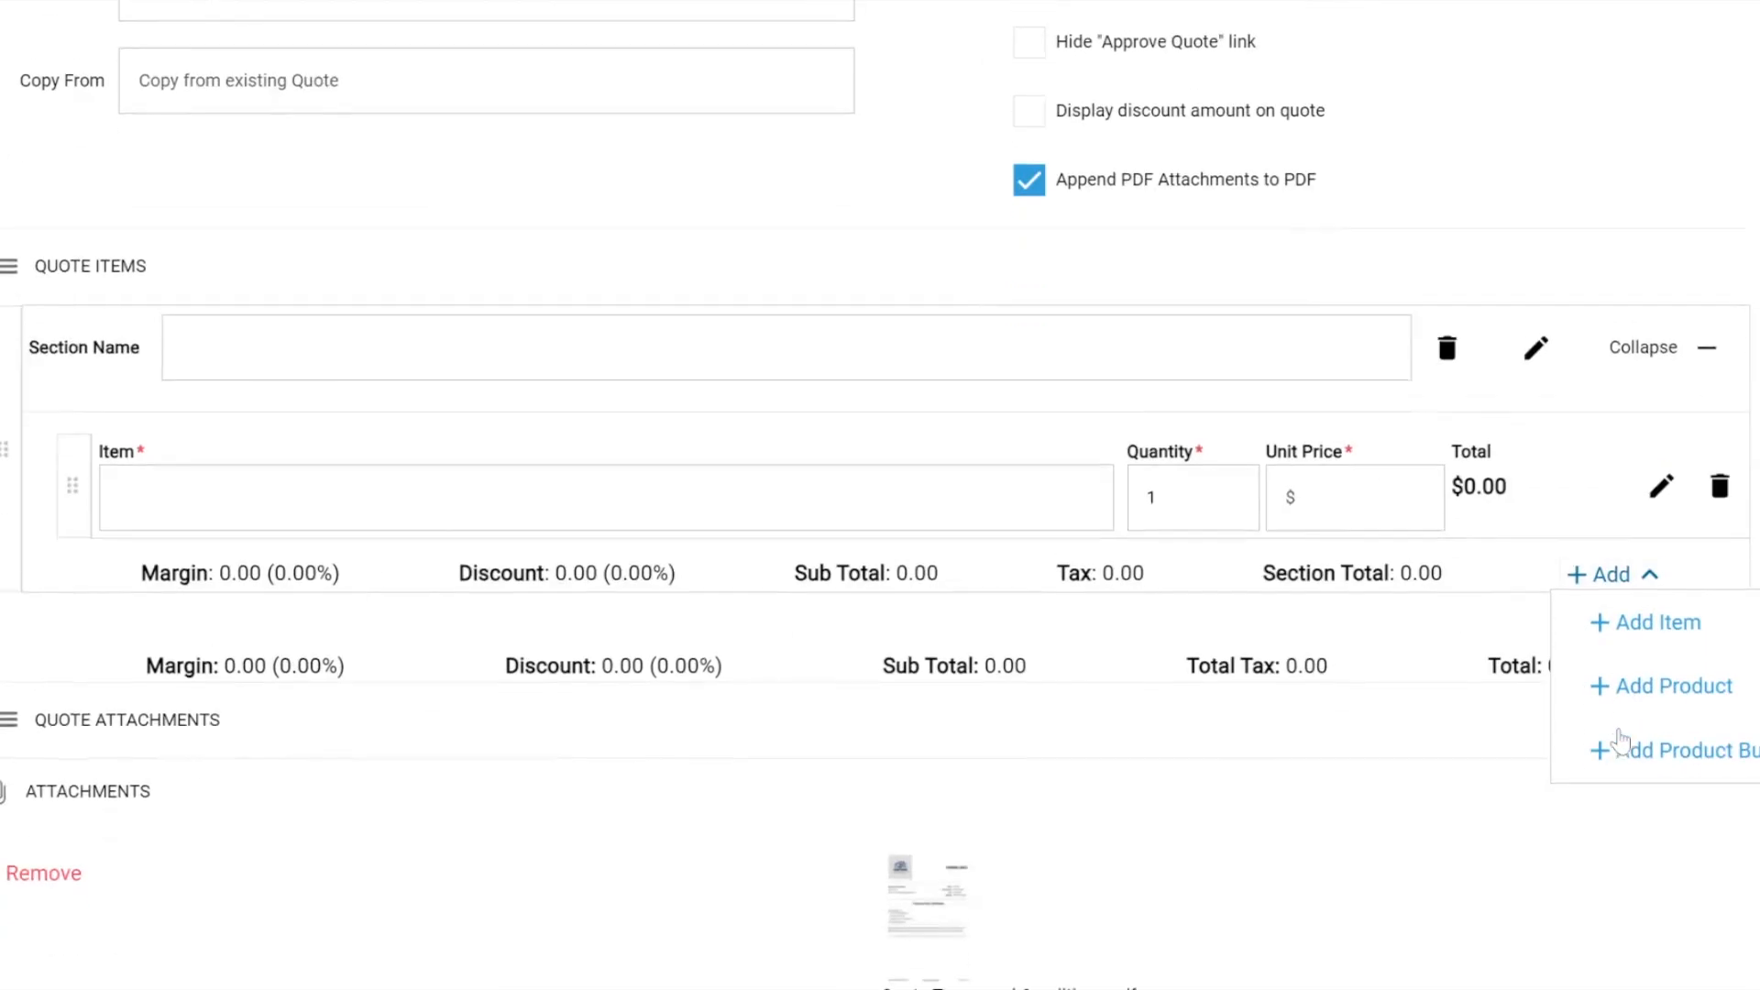
click(1624, 738)
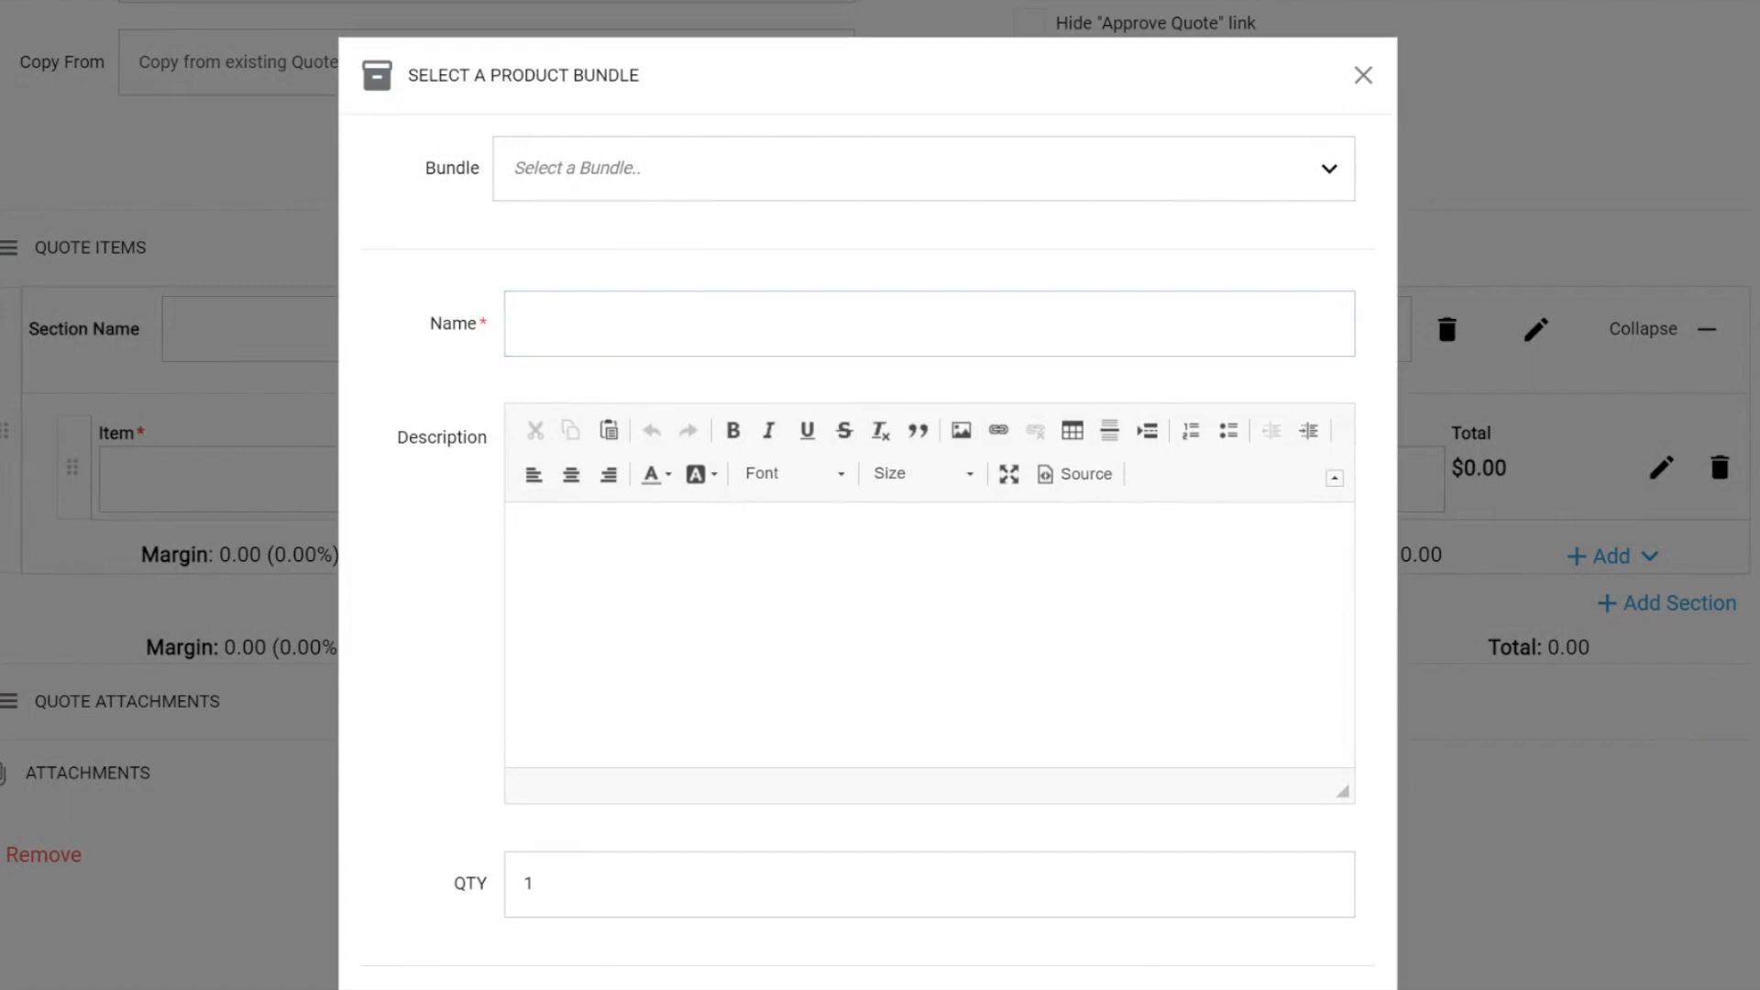
Choose the Tap repair bundle, set its quantity to 4, and insert its products into the quote section.
click(559, 170)
click(555, 296)
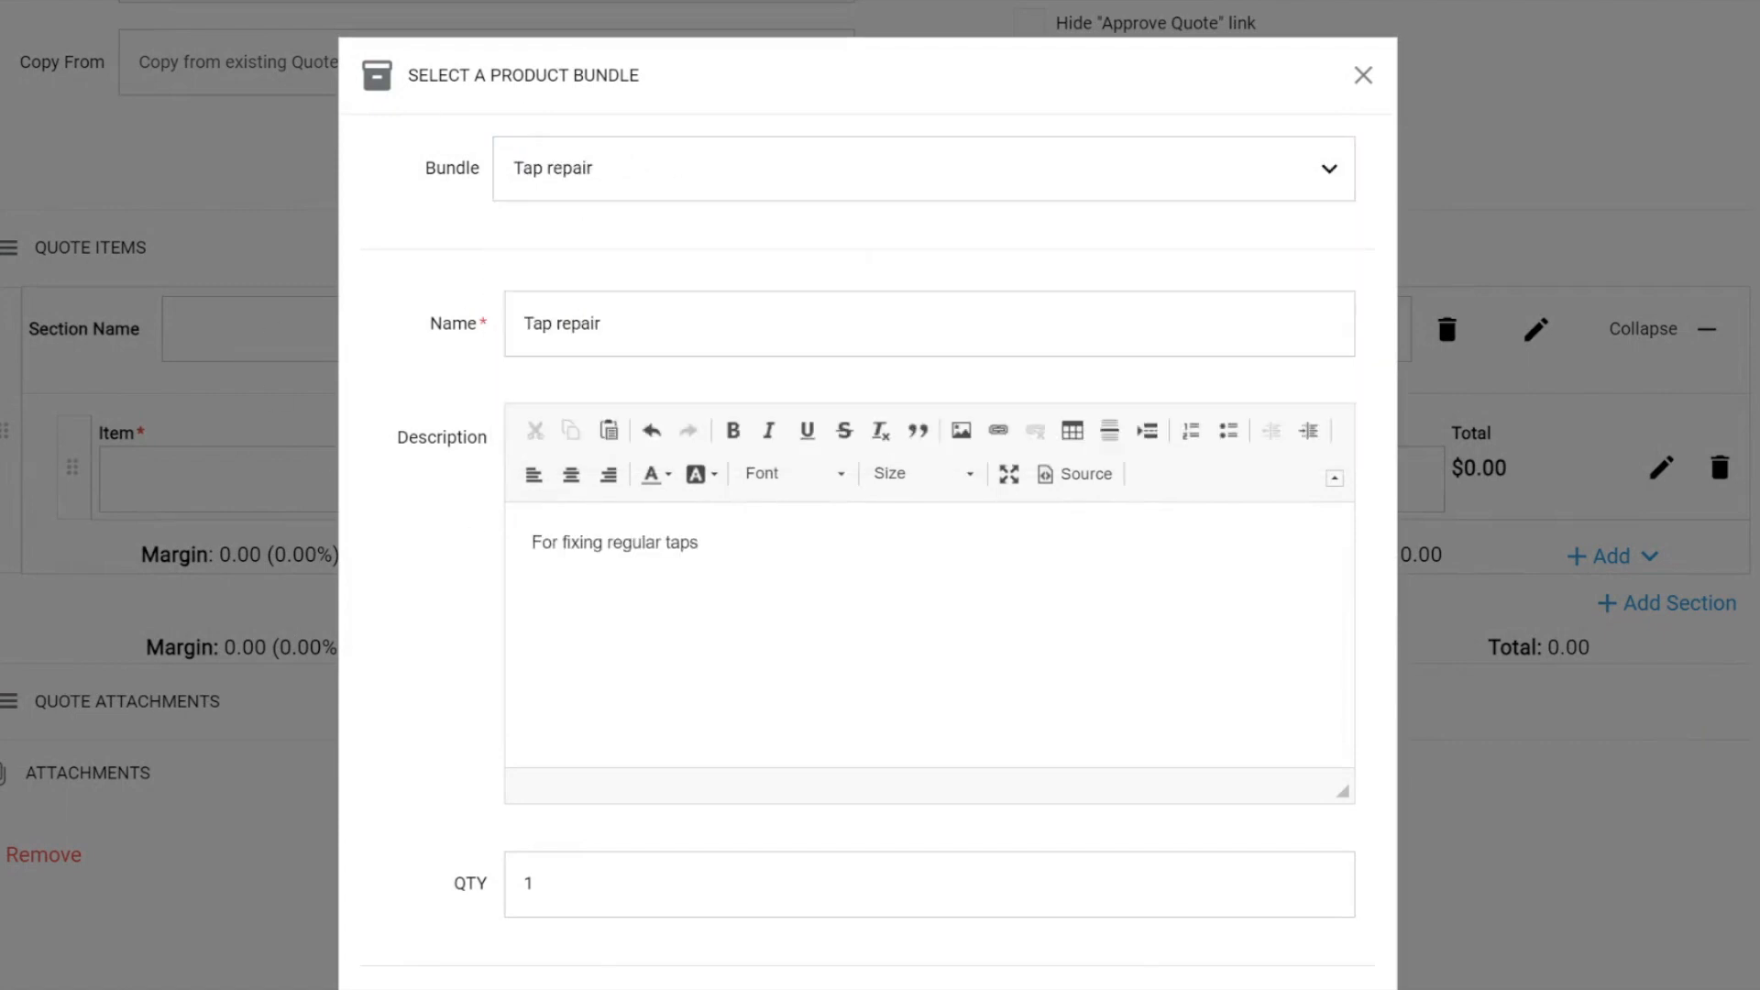
scroll(559, 312, down, 3)
click(531, 658)
key(BackSpace)
text(4)
click(414, 559)
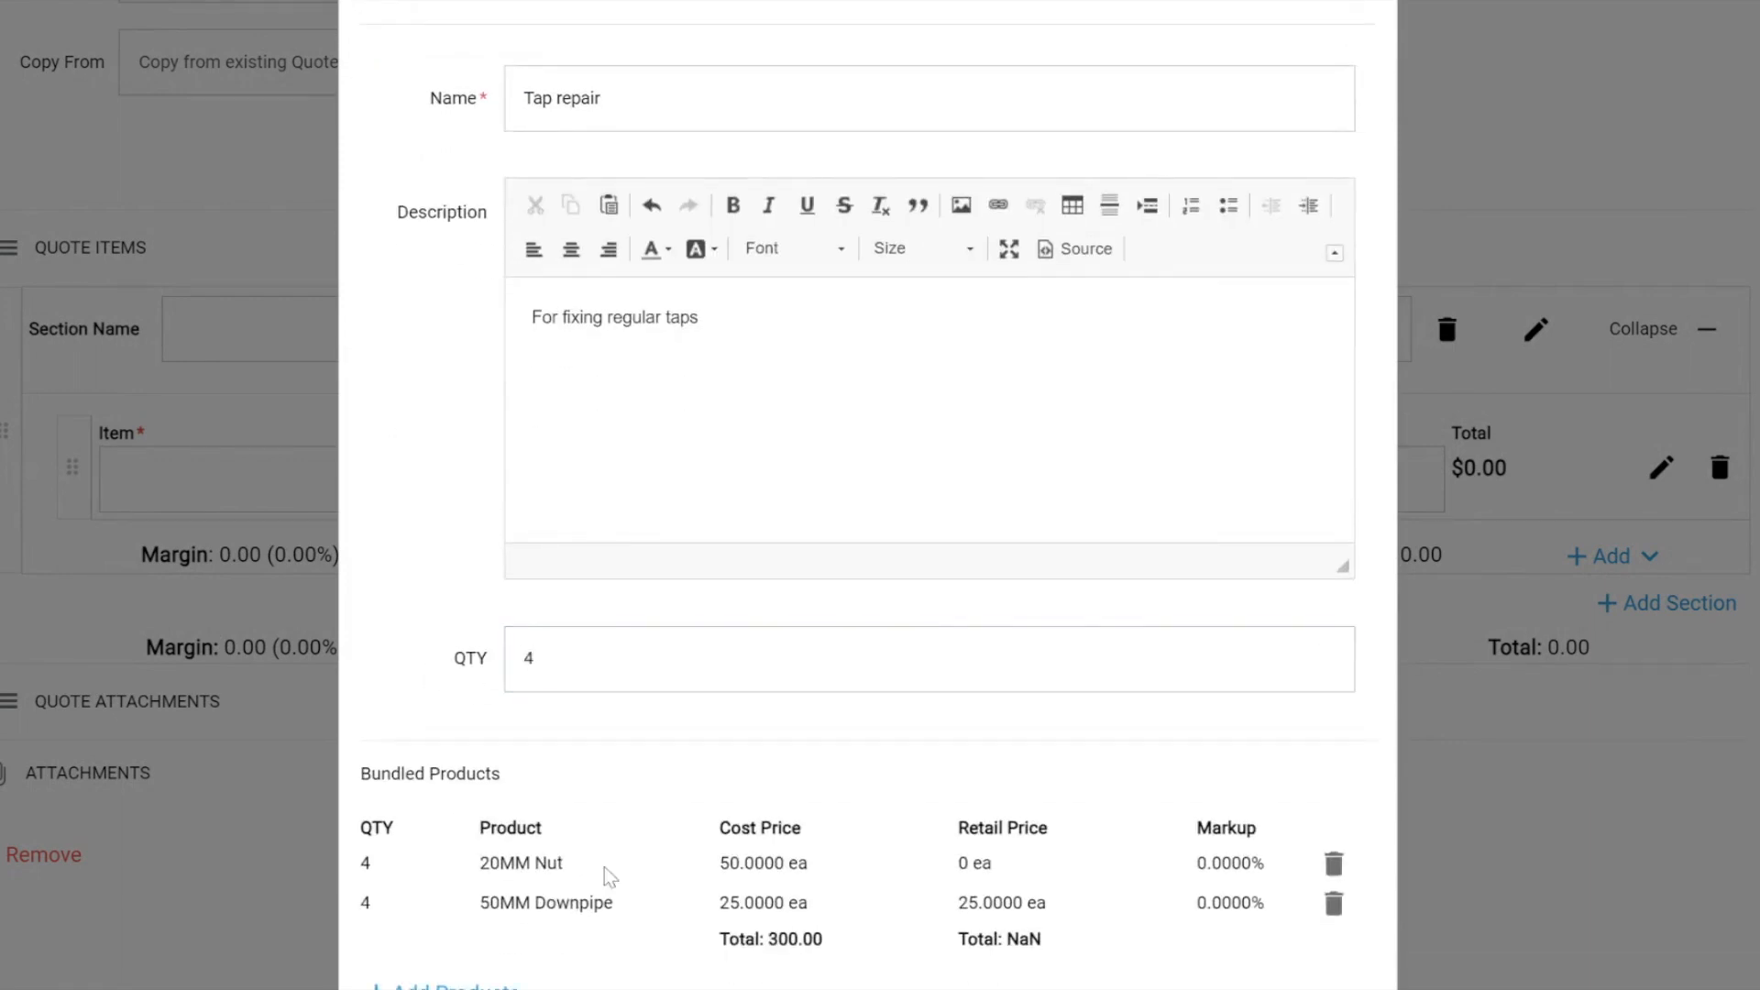
scroll(545, 880, down, 2)
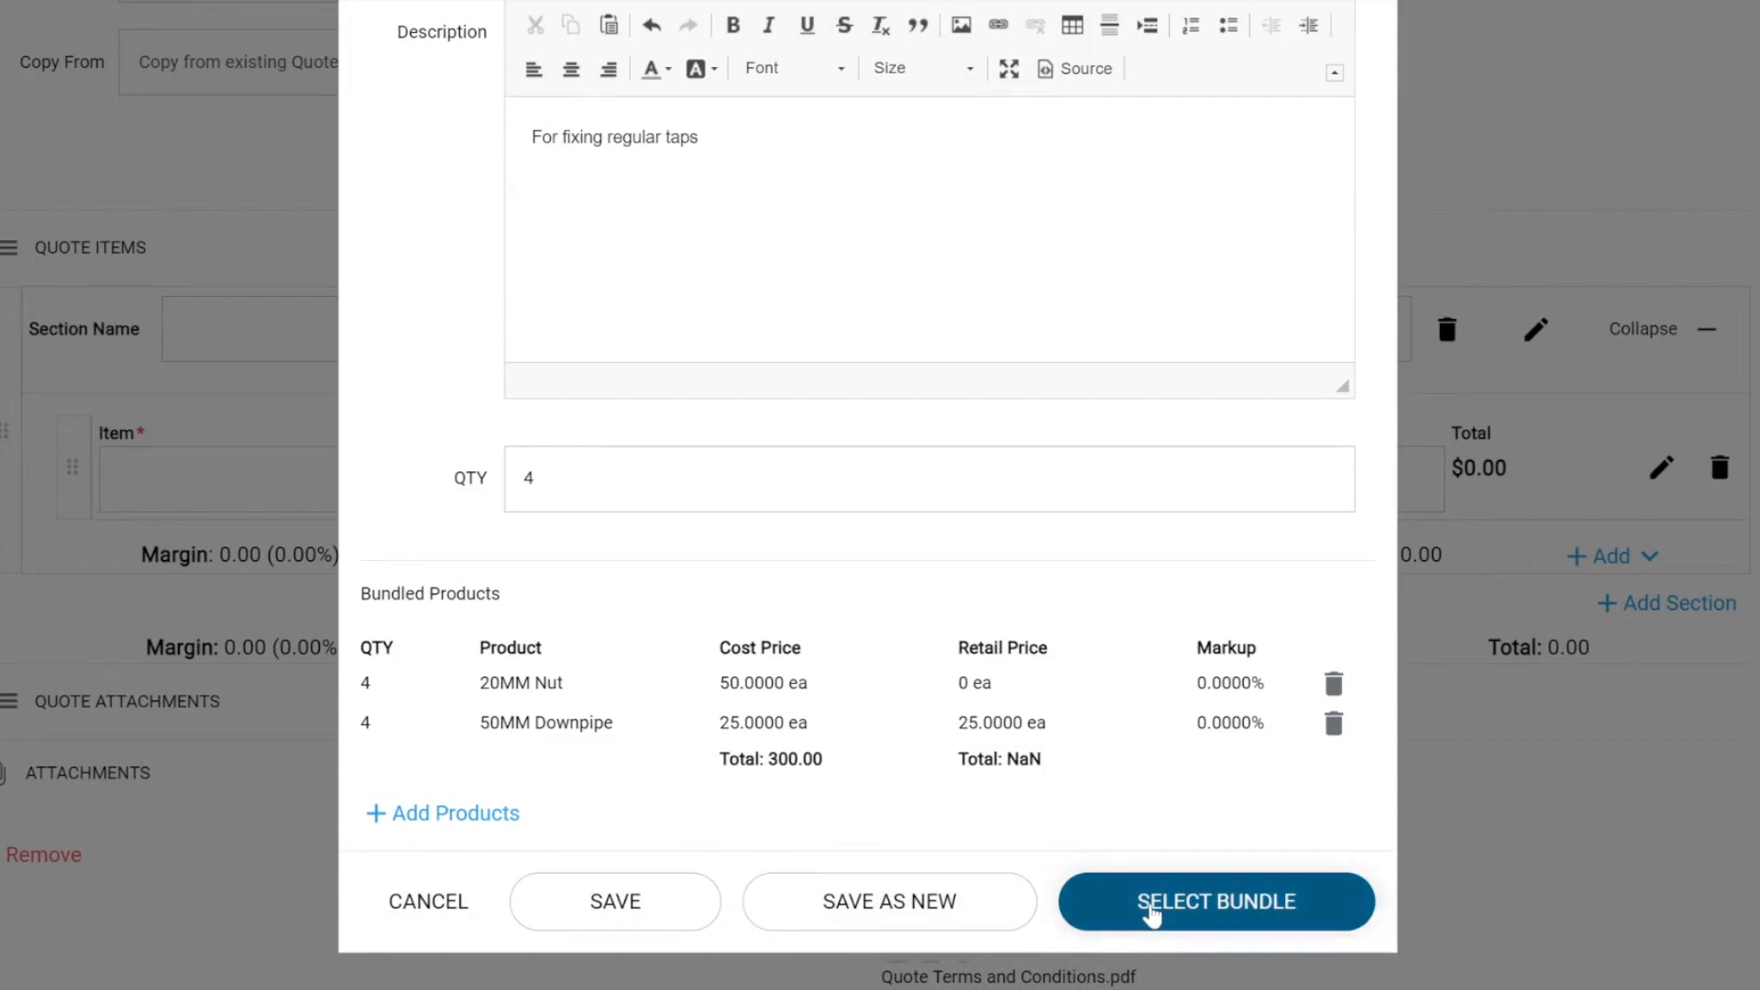
click(1152, 913)
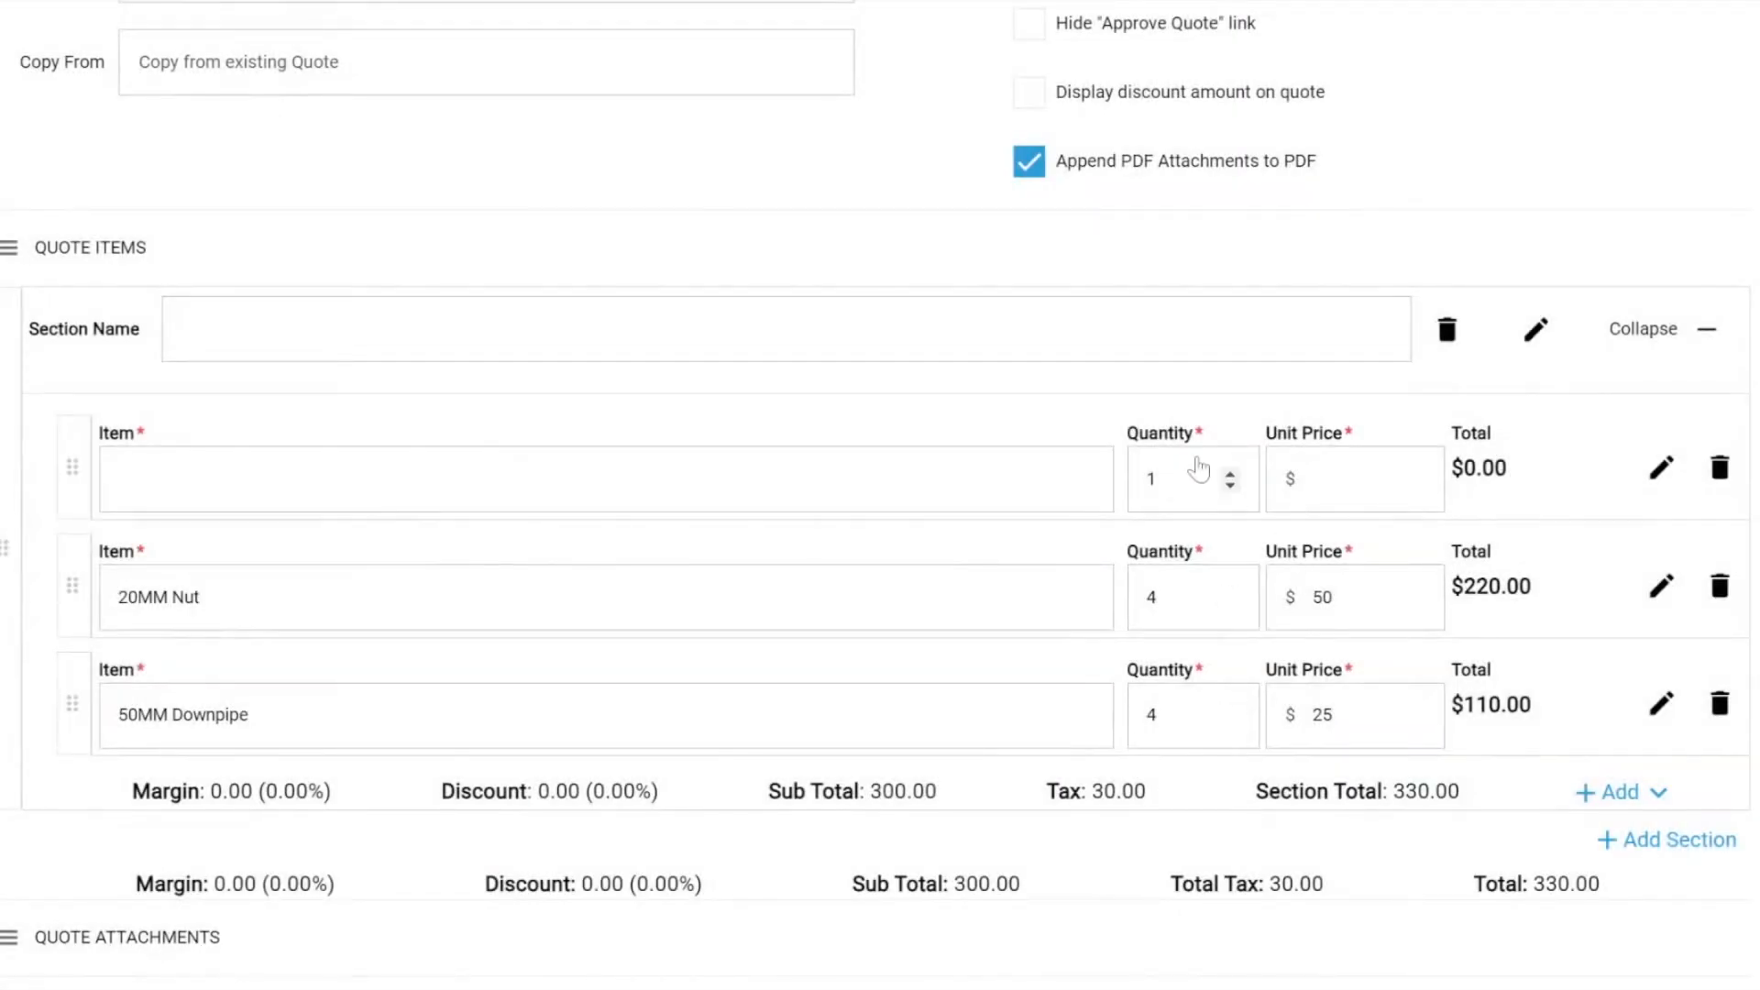